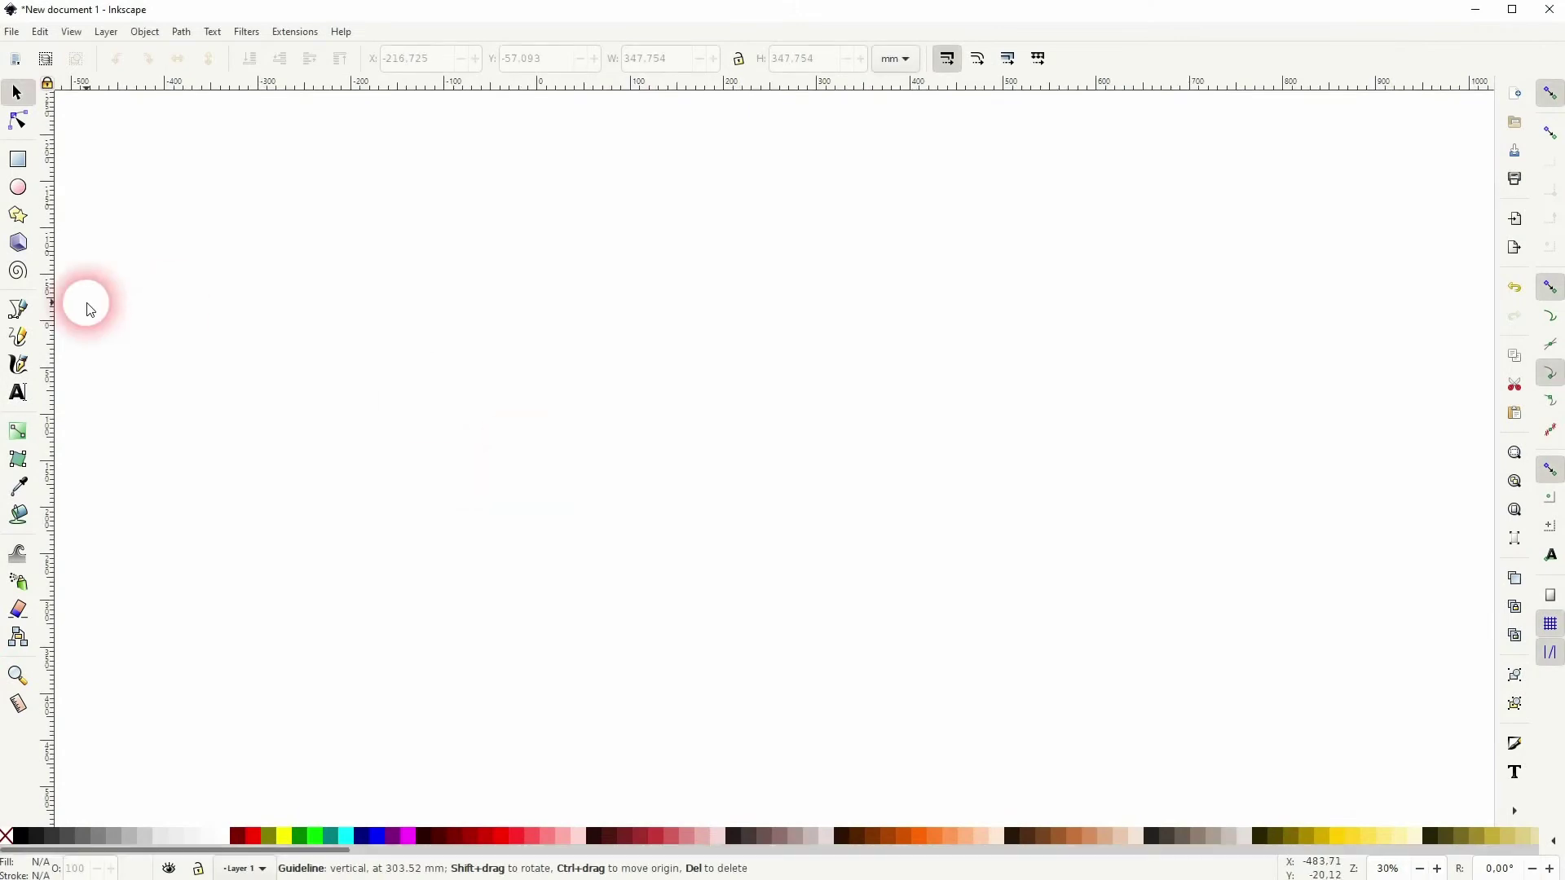
Step: Add a vertical guideline from the left ruler at the page's horizontal centre
{"action": "left_click_drag", "start_coordinate": [43, 334], "coordinate": [651, 386]}
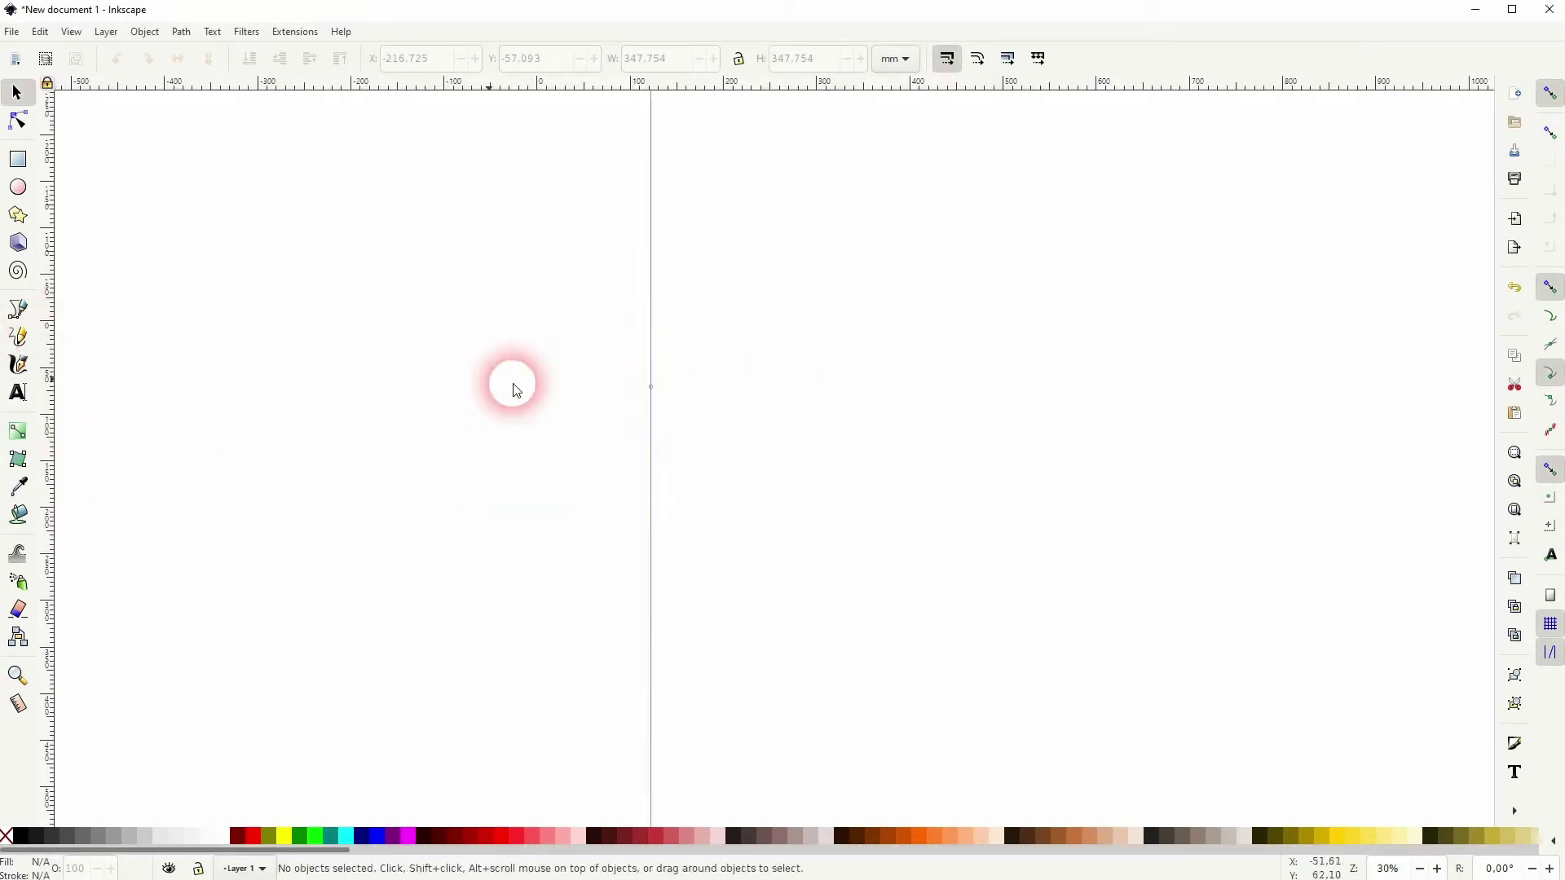
Step: Draw three black rectangles along the guide: a tall body bar, a crossing wing bar and a small tail block
{"action": "left_click", "coordinate": [18, 160]}
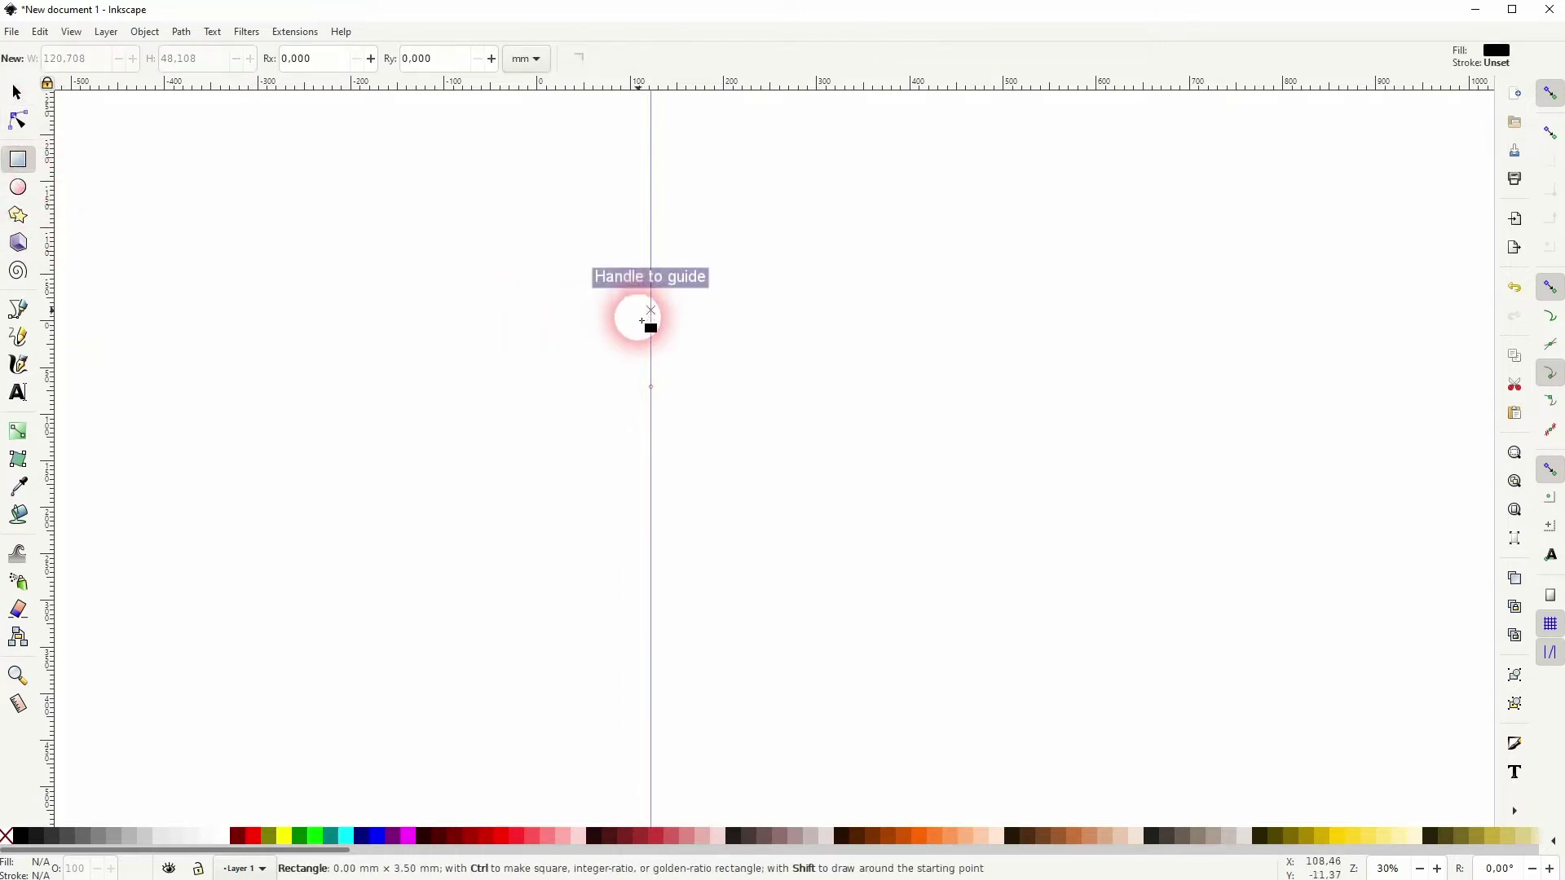
{"action": "left_click_drag", "start_coordinate": [649, 315], "coordinate": [625, 528]}
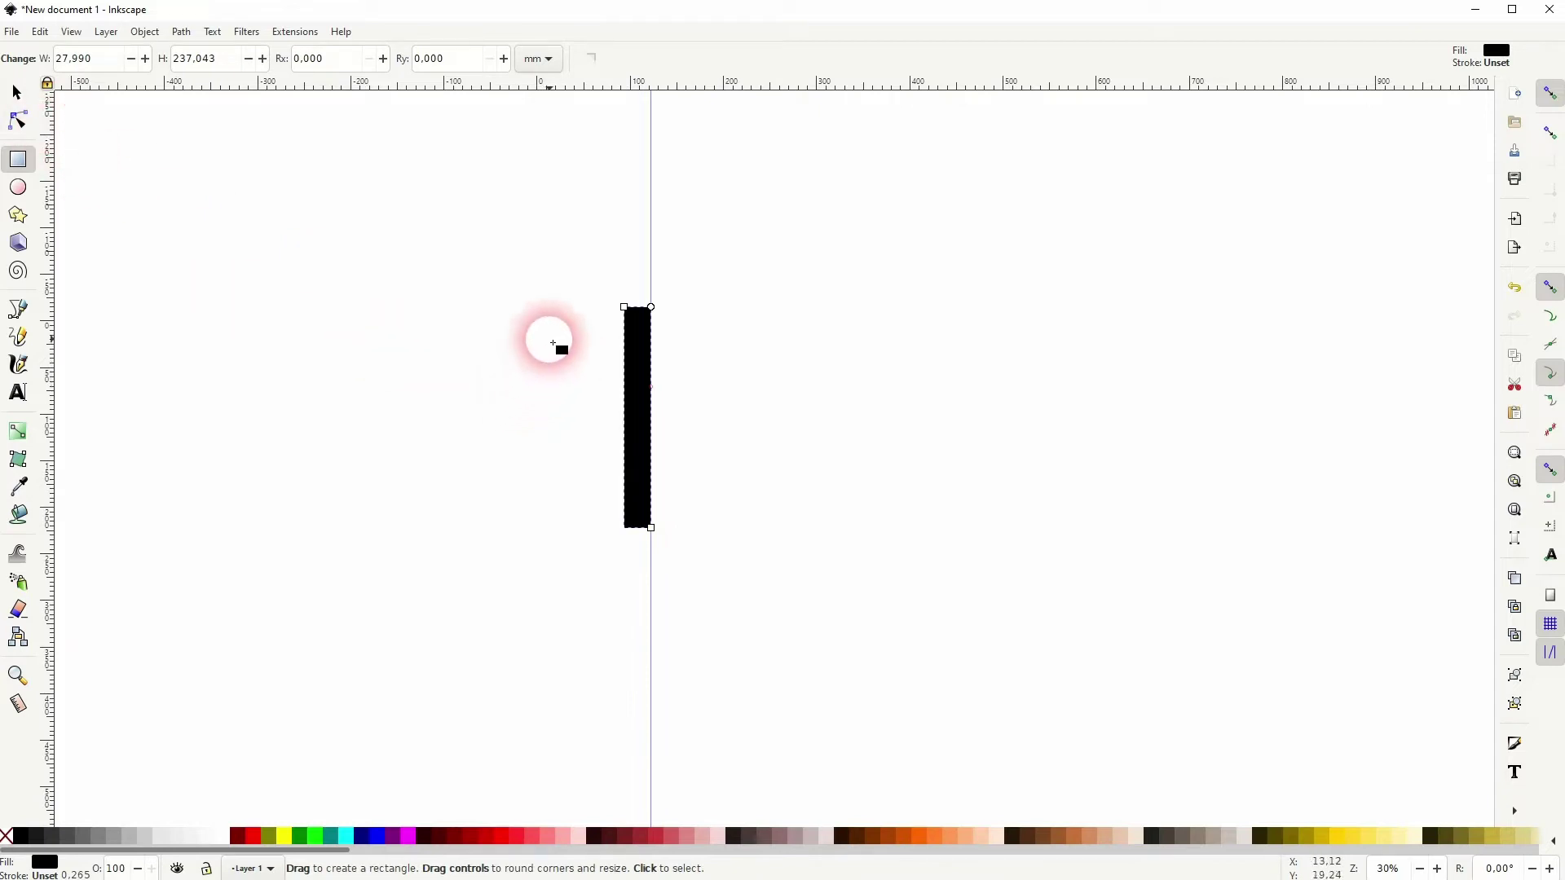
{"action": "left_click_drag", "start_coordinate": [554, 361], "coordinate": [644, 406]}
{"action": "left_click_drag", "start_coordinate": [591, 503], "coordinate": [624, 528]}
{"action": "left_click", "coordinate": [16, 92]}
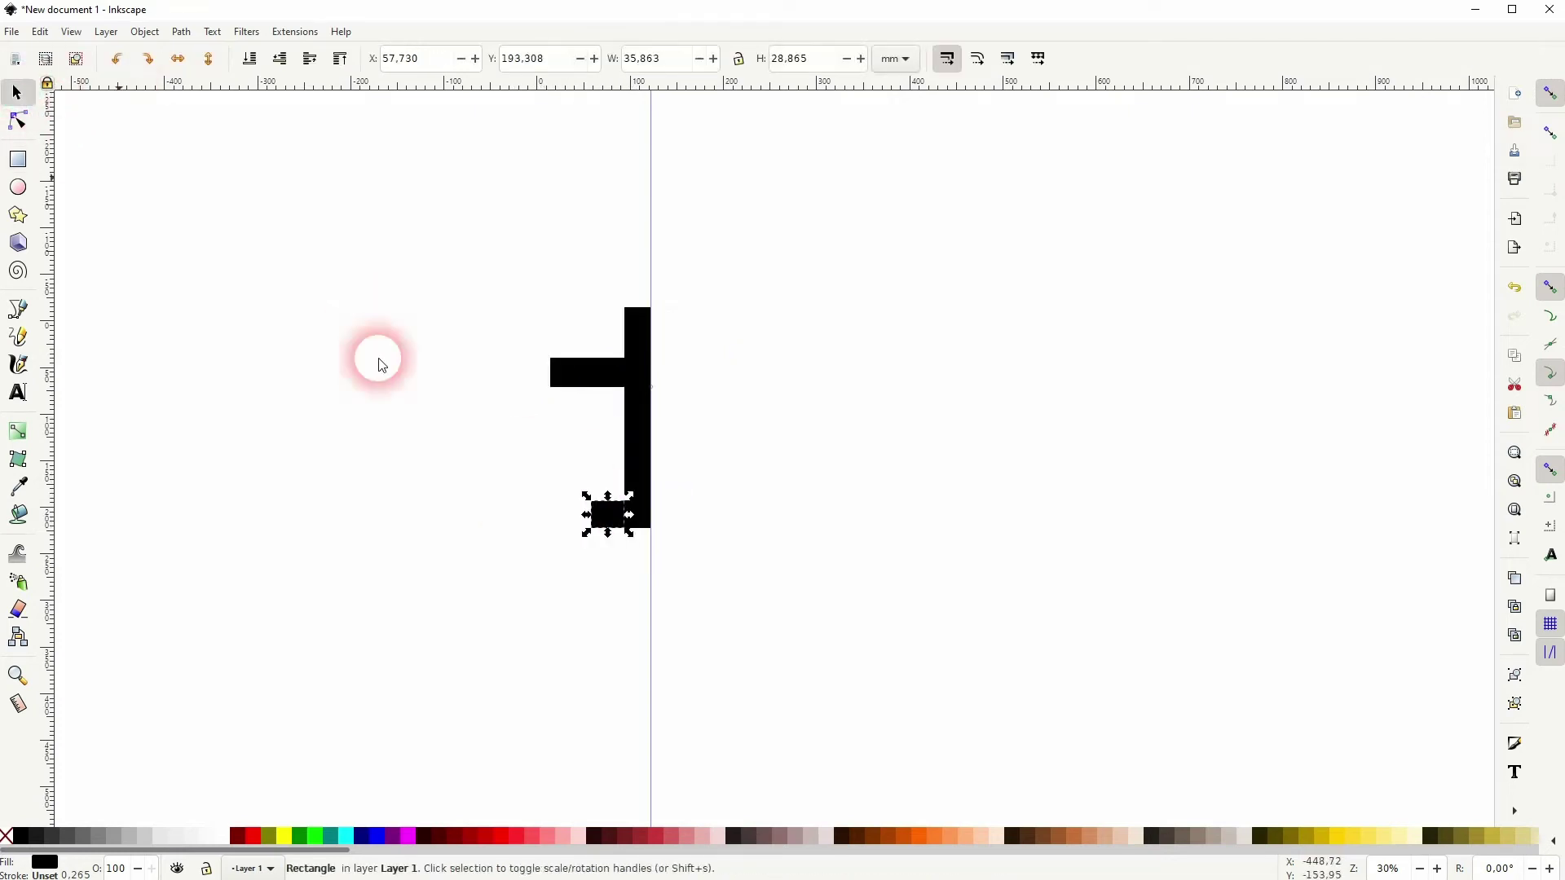
{"action": "left_click", "coordinate": [802, 519]}
{"action": "scroll", "coordinate": [674, 475], "scroll_direction": "up", "scroll_amount": 1, "text": "ctrl"}
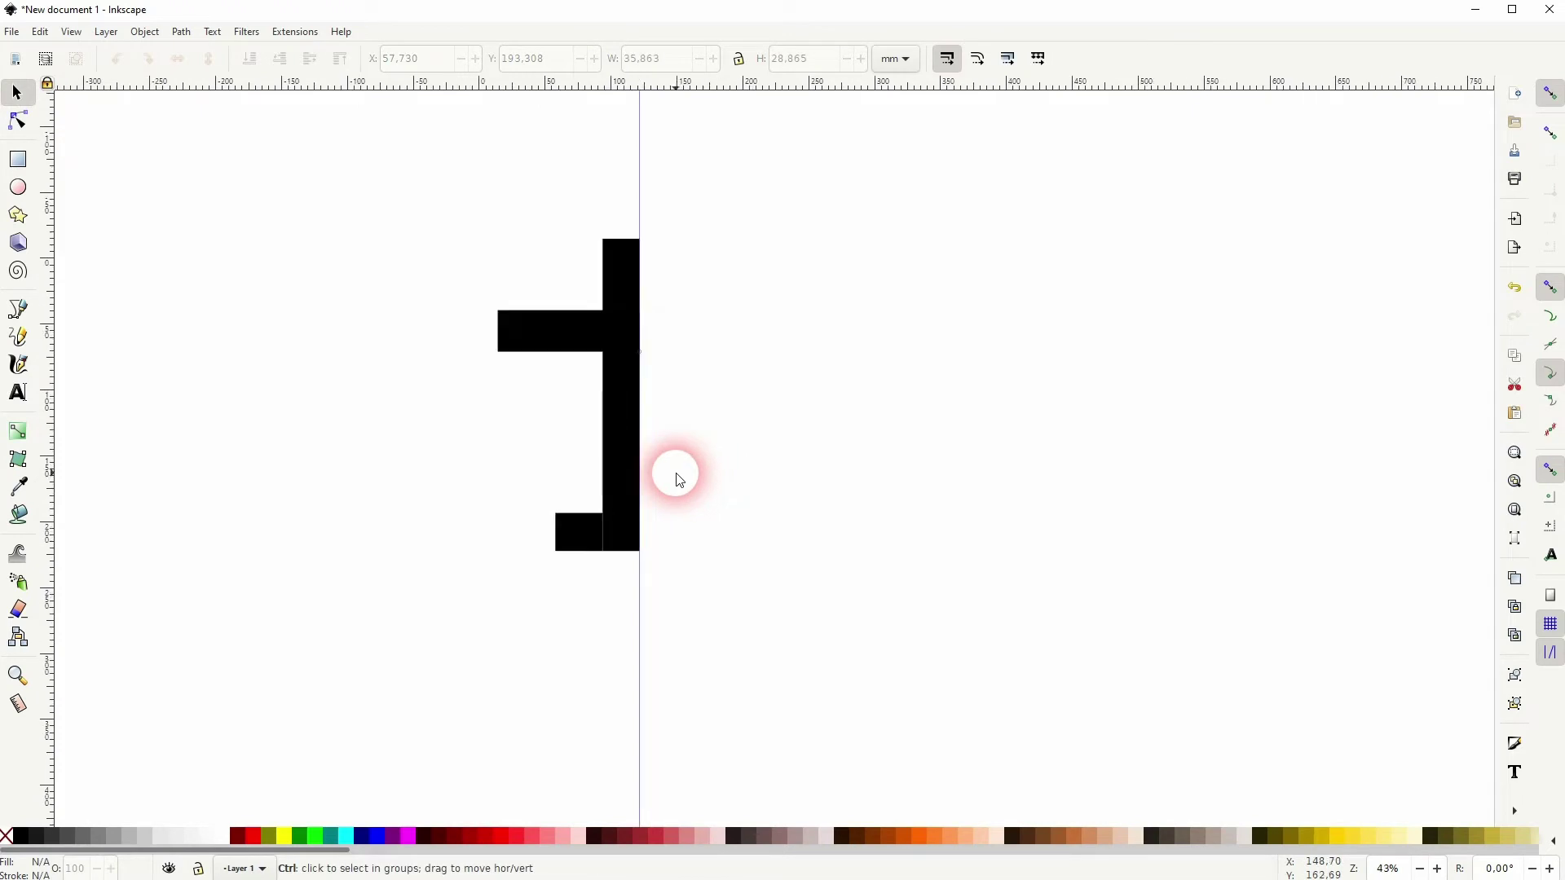
{"action": "scroll", "coordinate": [650, 503], "scroll_direction": "up", "scroll_amount": 1, "text": "ctrl"}
{"action": "scroll", "coordinate": [447, 611], "scroll_direction": "up", "scroll_amount": 3}
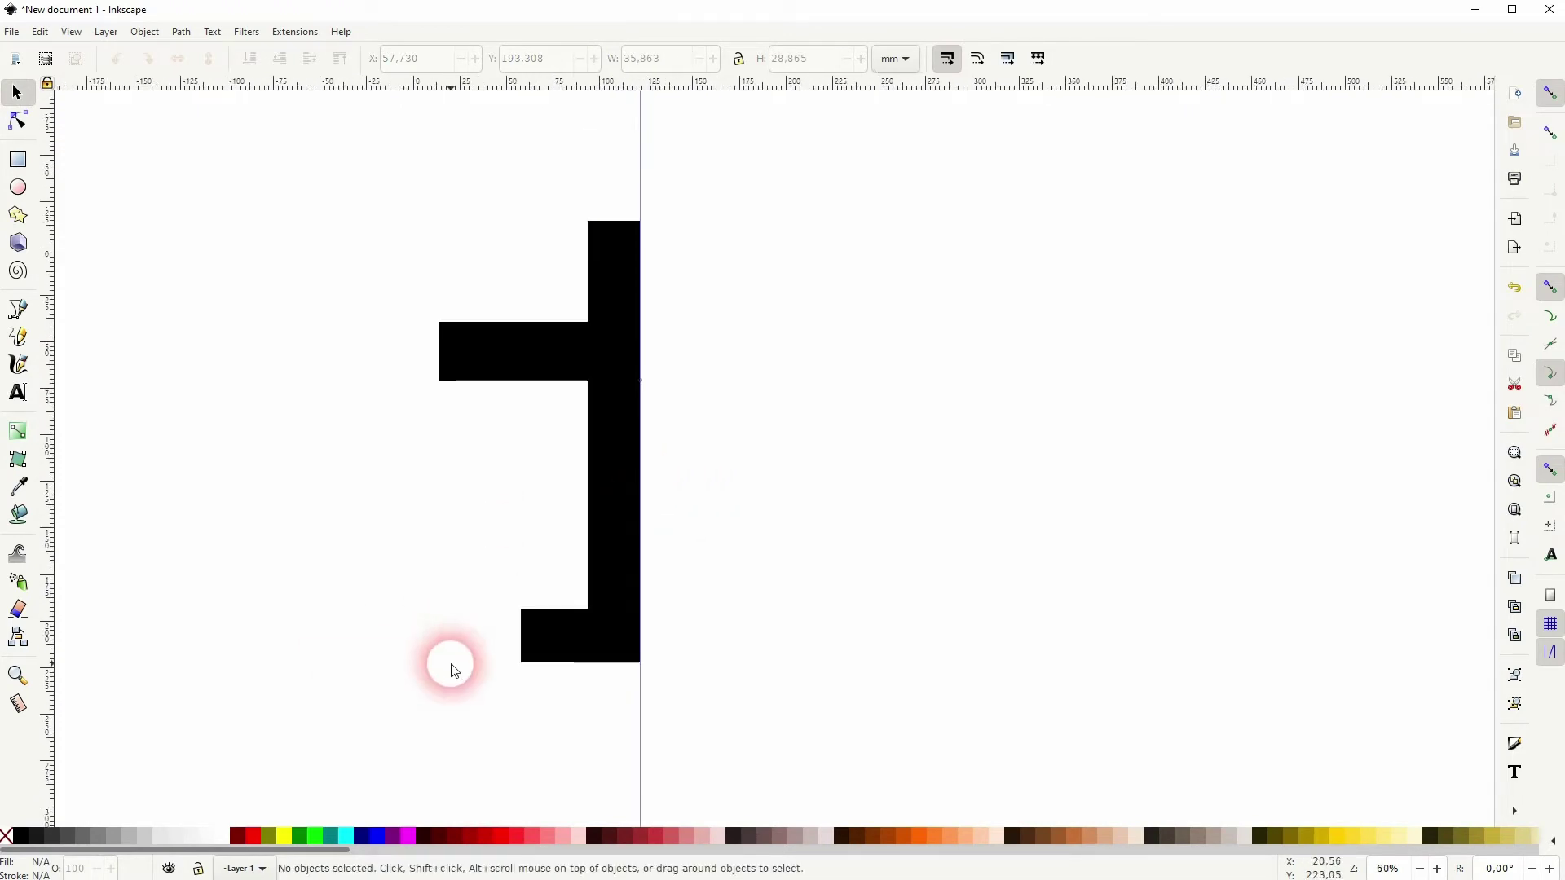
Step: Convert all three rectangles to editable paths with Path > Object to Path
{"action": "left_click_drag", "start_coordinate": [293, 717], "coordinate": [856, 185]}
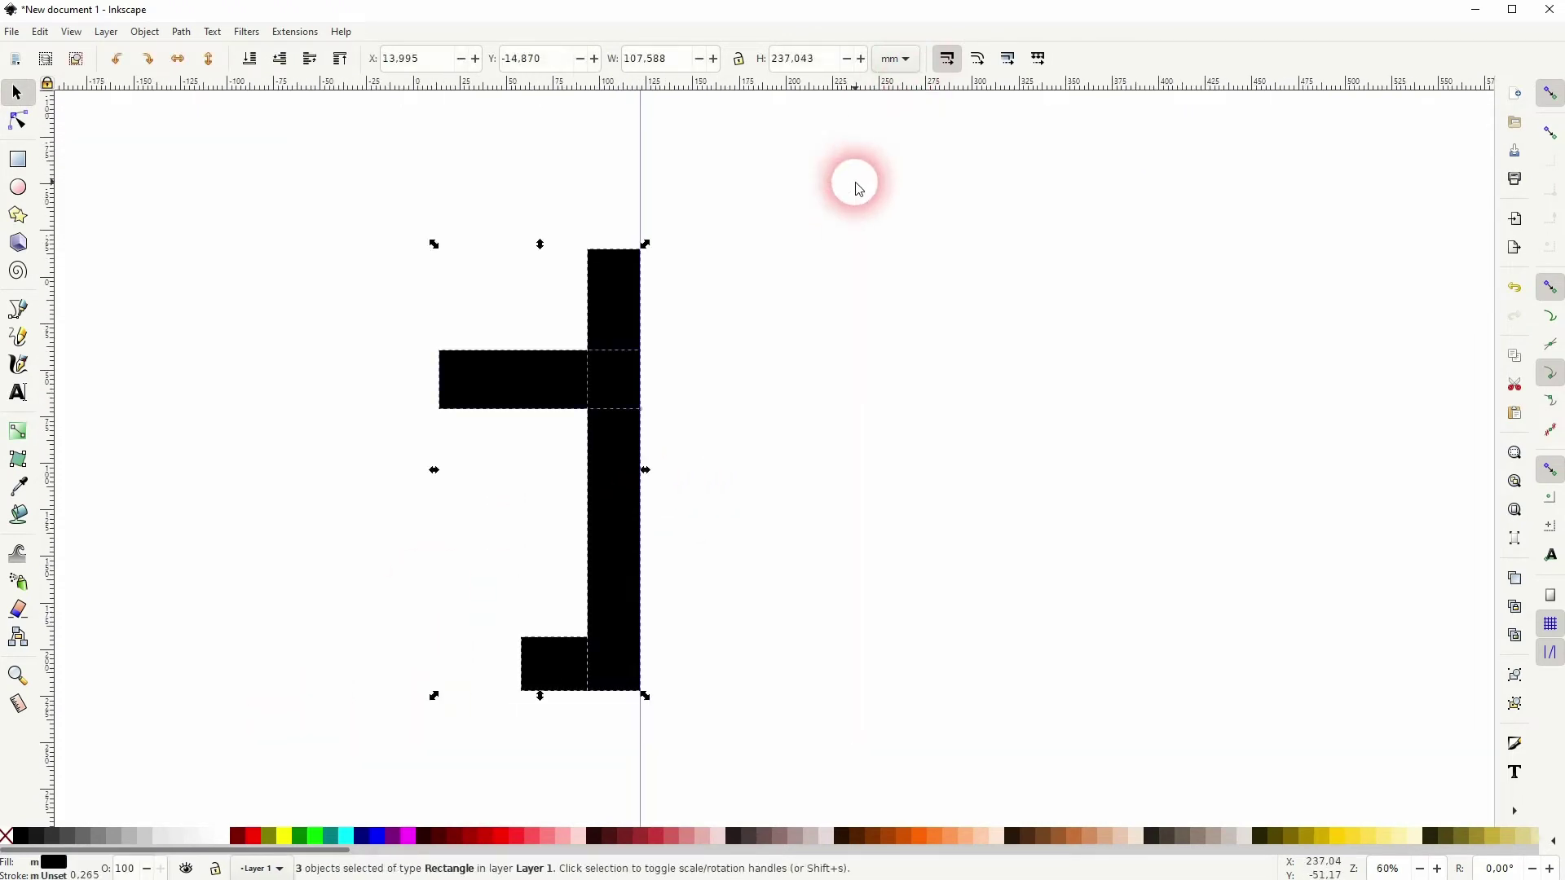
{"action": "left_click", "coordinate": [181, 31]}
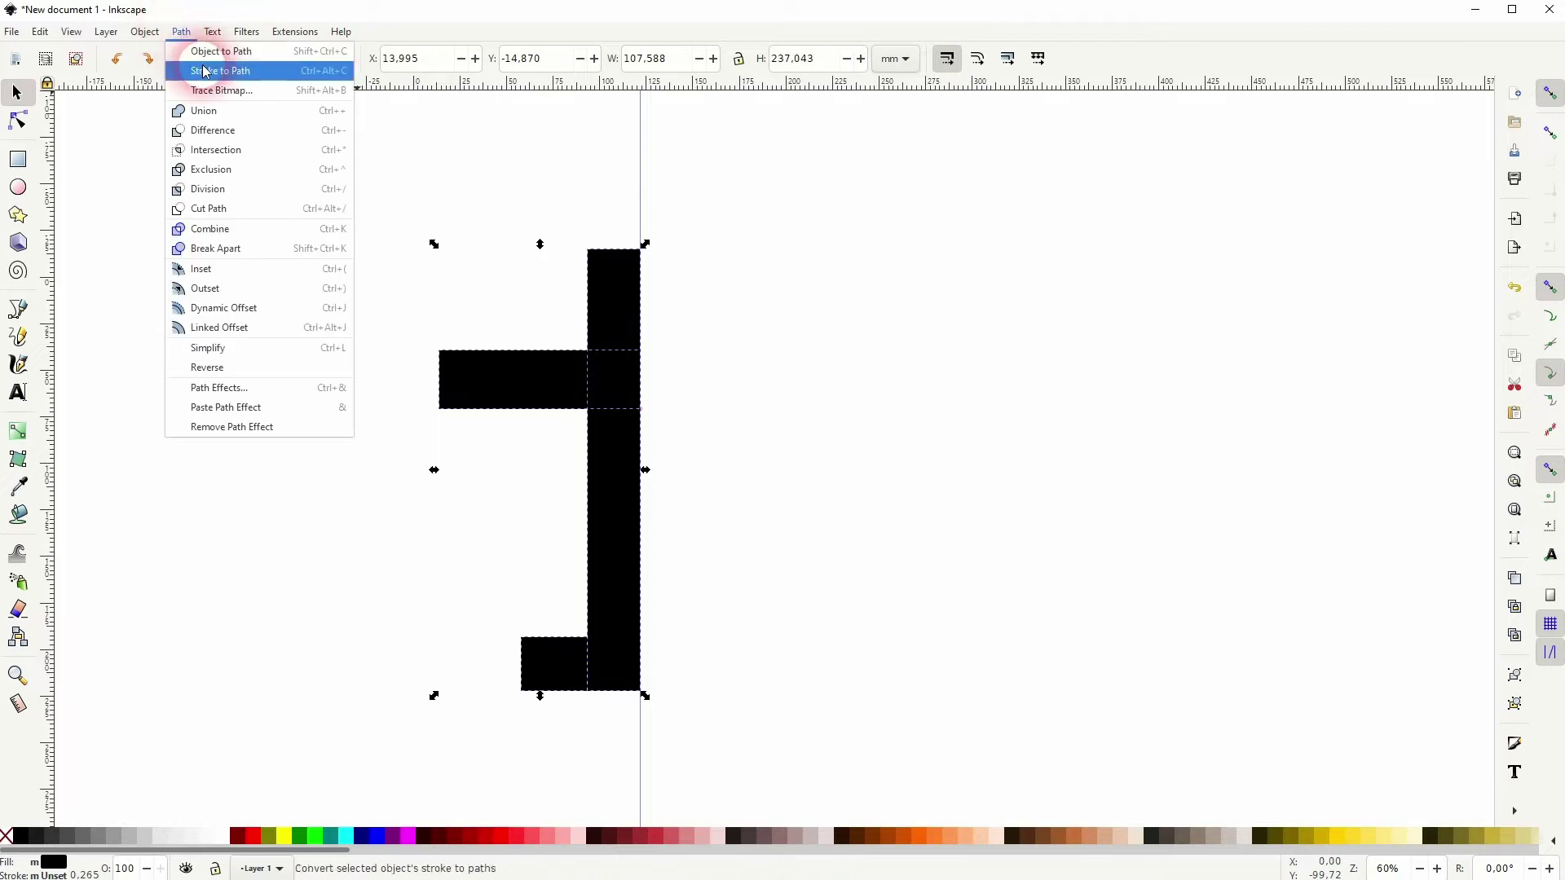
{"action": "left_click", "coordinate": [203, 57]}
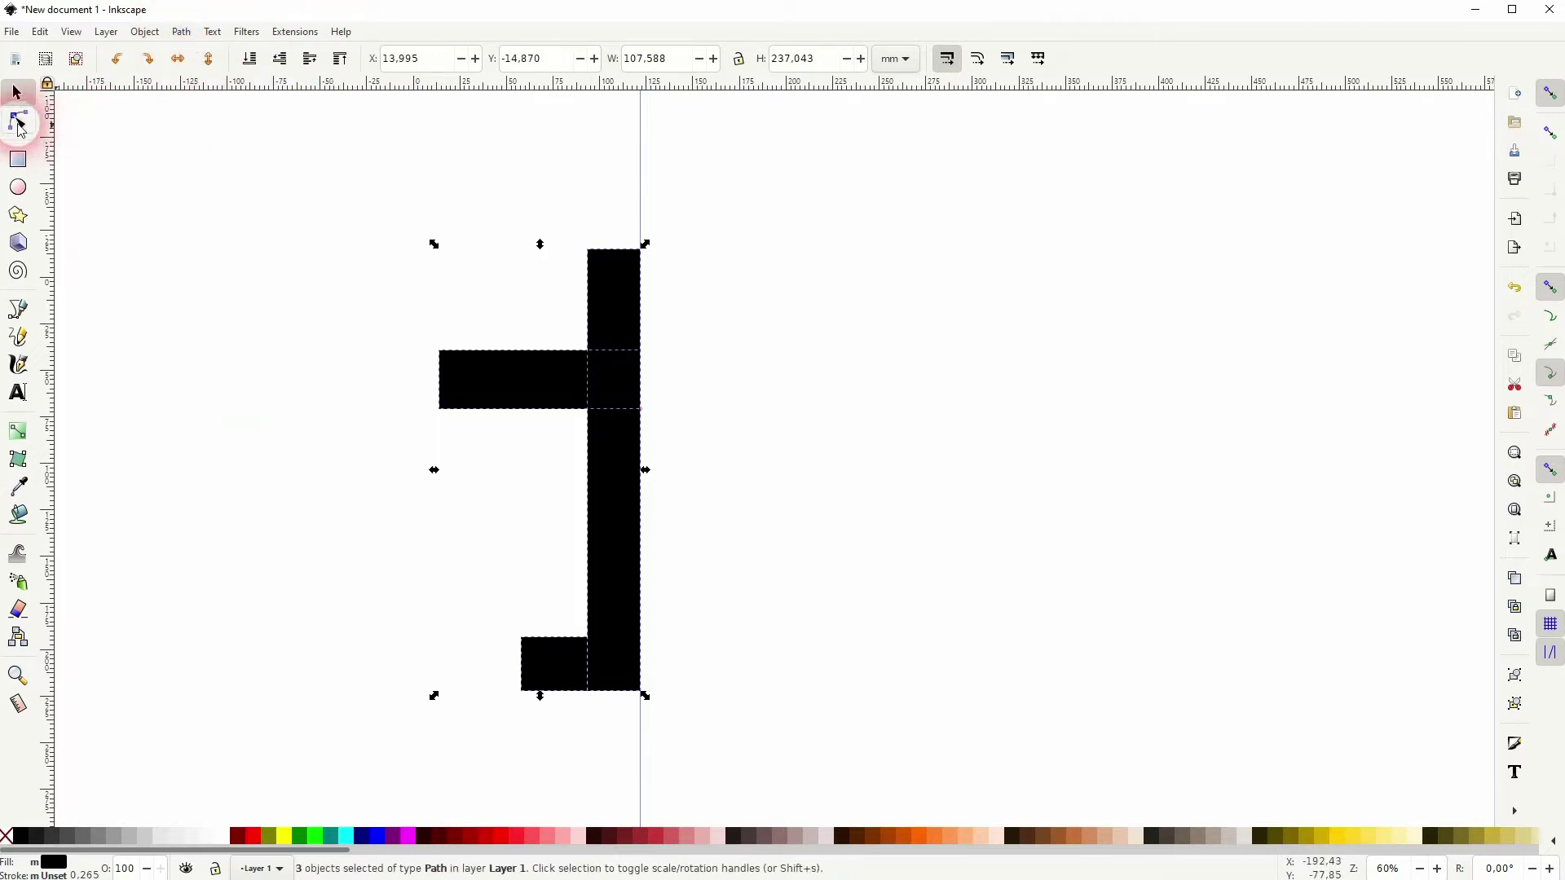
Step: Lower the wing's and tail's outer top nodes so both slant, widening the tail to 53.357 mm
{"action": "left_click", "coordinate": [17, 120]}
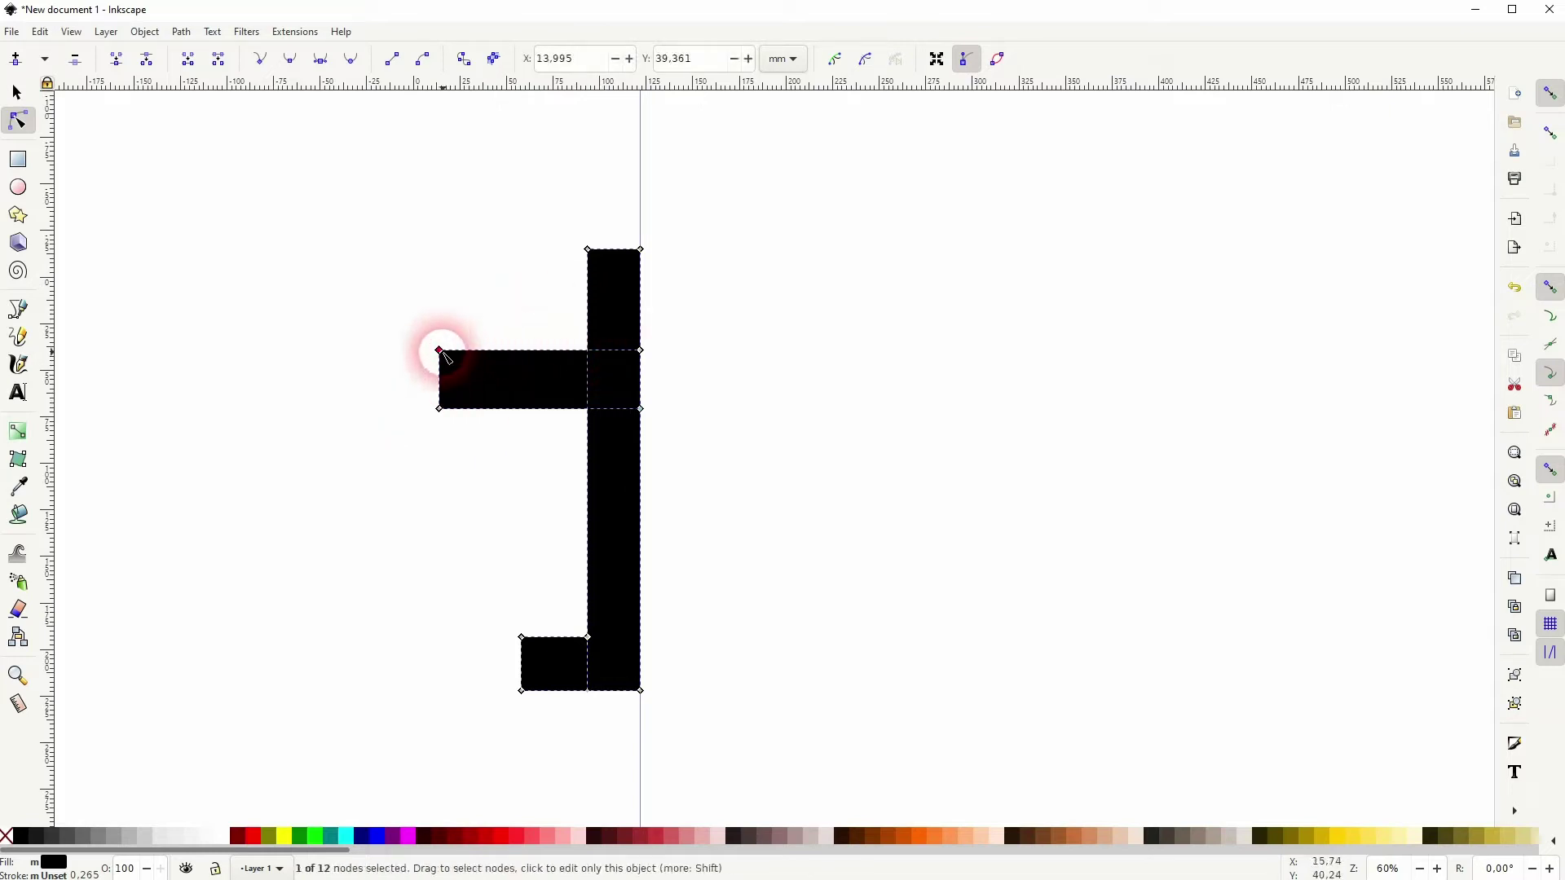
{"action": "left_click_drag", "start_coordinate": [445, 357], "coordinate": [439, 479]}
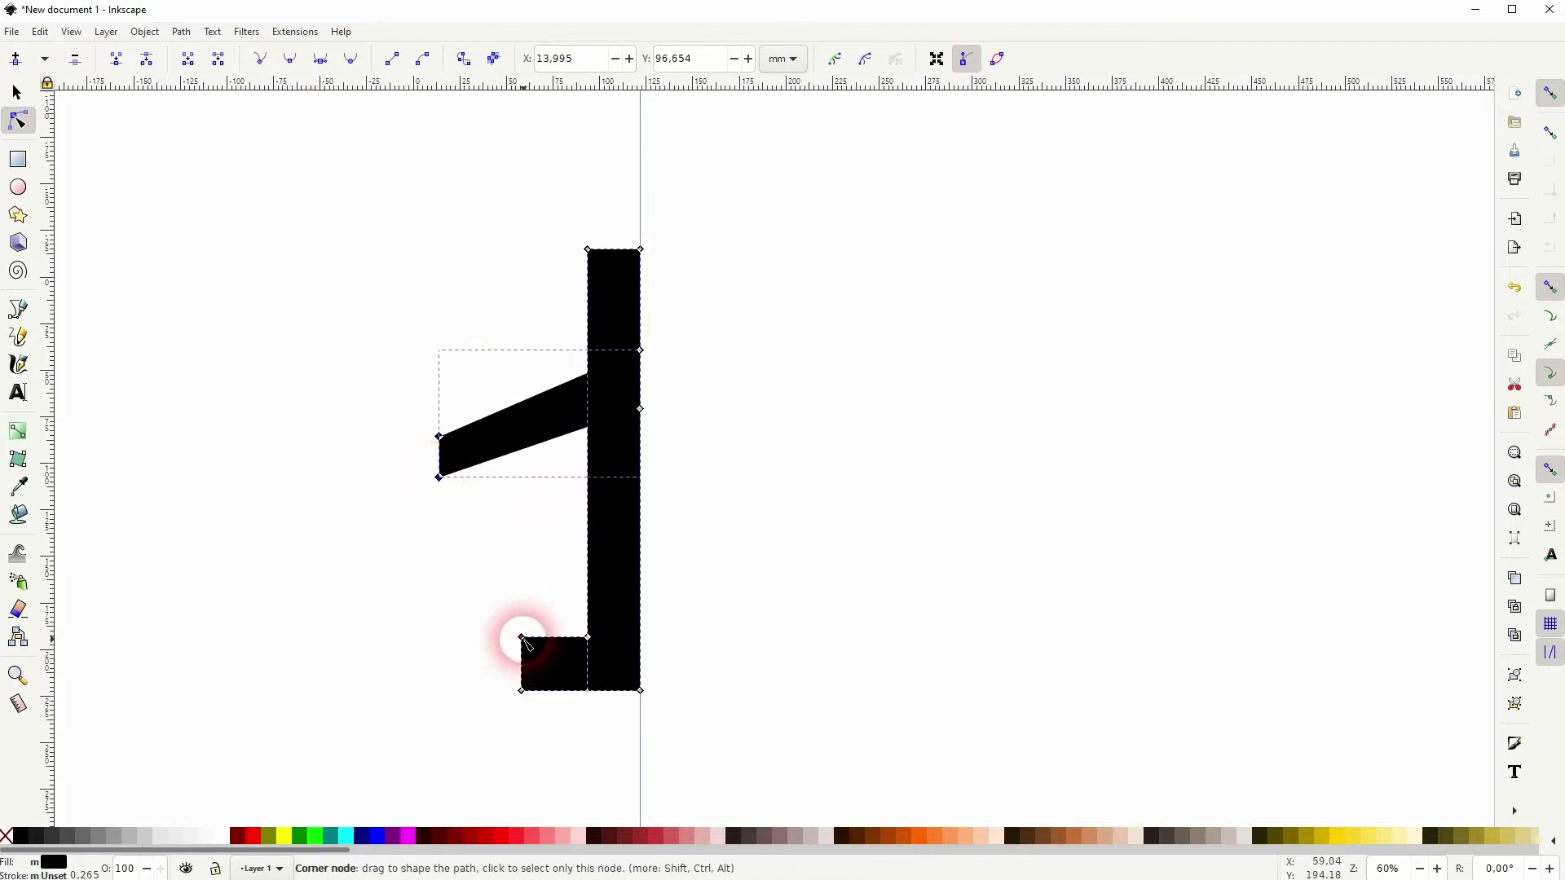
{"action": "left_click_drag", "start_coordinate": [522, 638], "coordinate": [523, 705]}
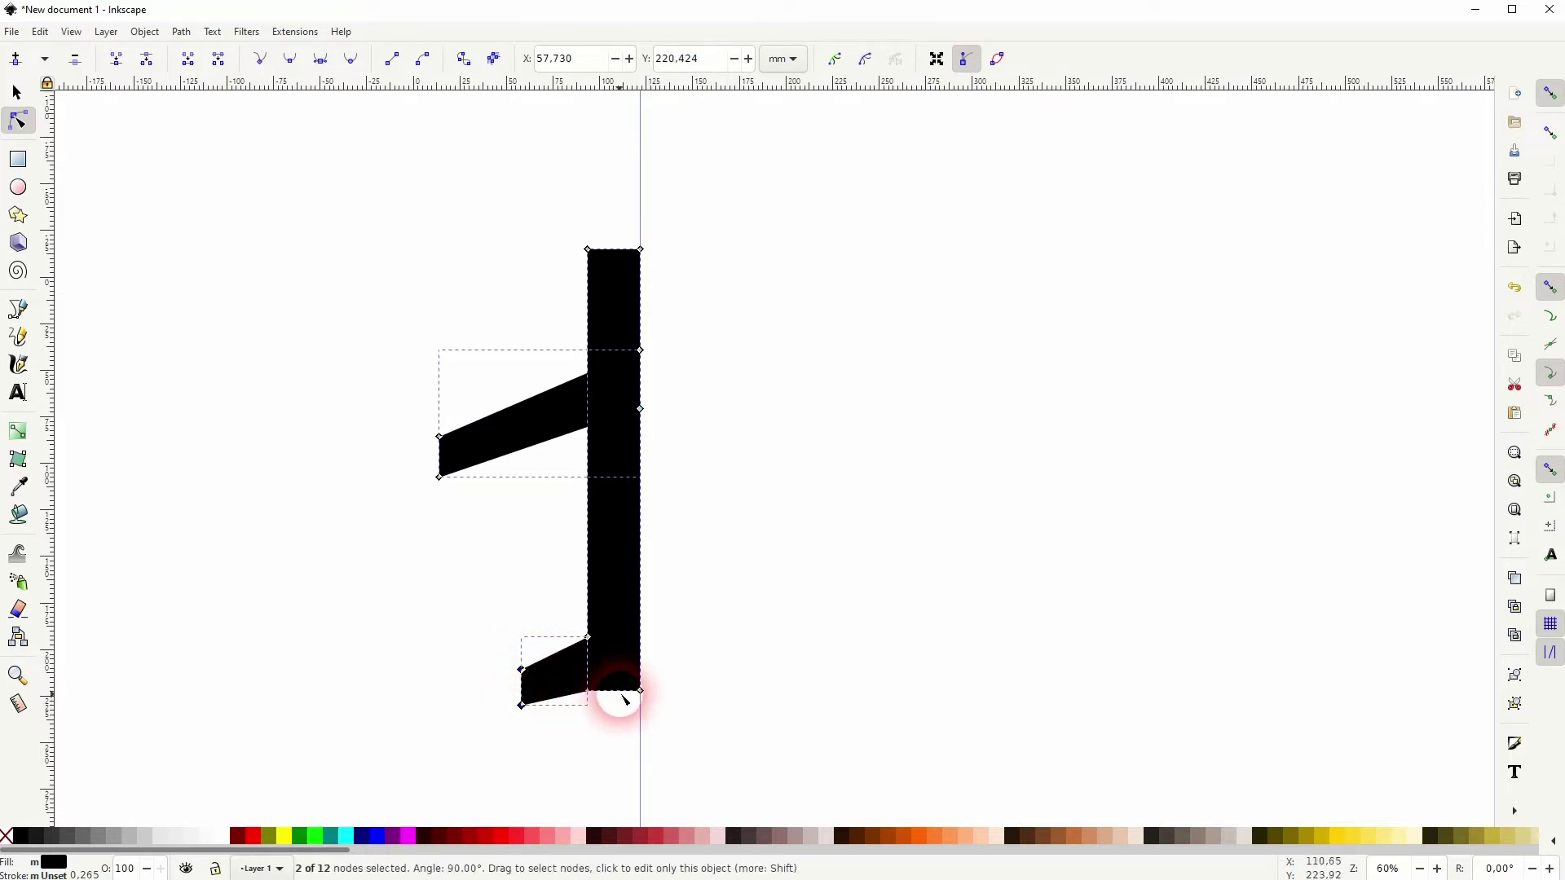
{"action": "left_click", "coordinate": [17, 93]}
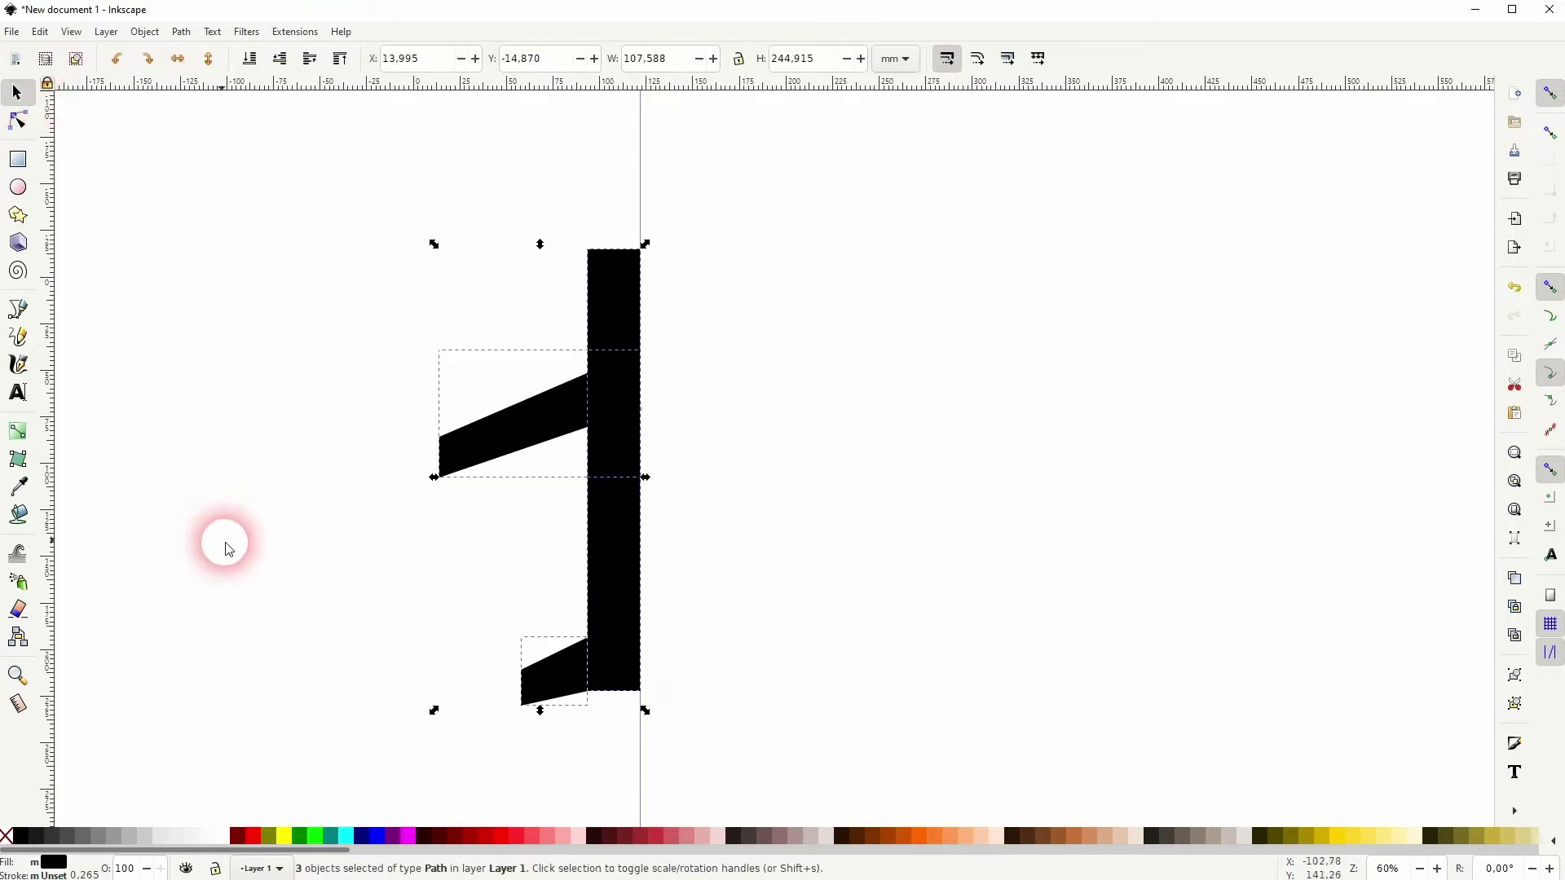
Step: Resize the tail piece so it sits snugly against the body bar
{"action": "left_click", "coordinate": [519, 685]}
{"action": "mouse_move", "coordinate": [551, 694]}
{"action": "left_mouse_down"}
{"action": "mouse_move", "coordinate": [592, 683]}
{"action": "mouse_move", "coordinate": [538, 681]}
{"action": "left_mouse_up"}
{"action": "left_click", "coordinate": [412, 660]}
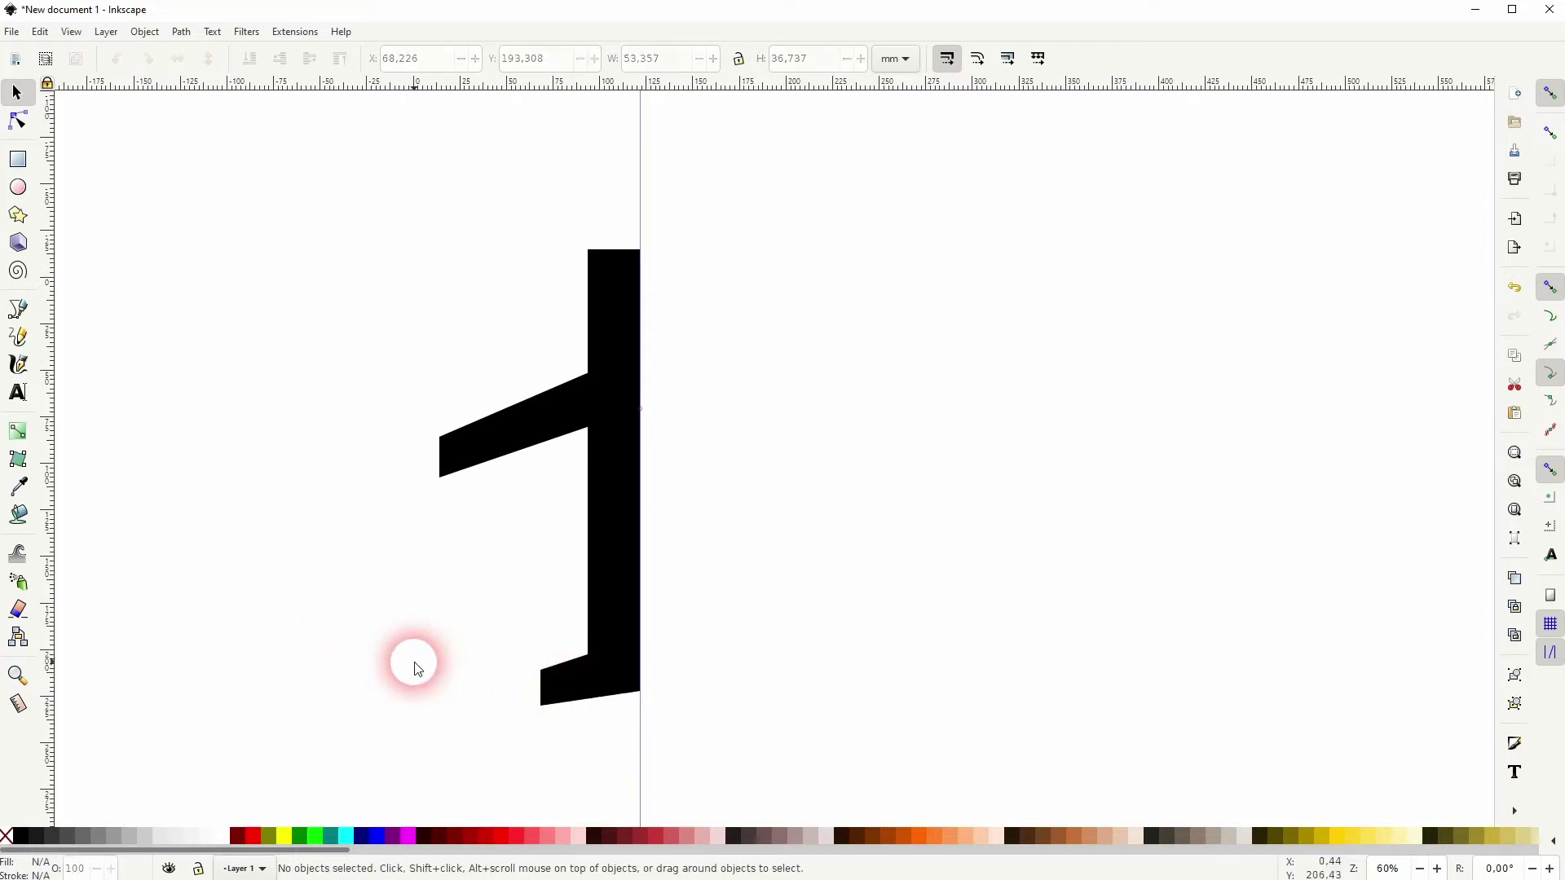
Step: Taper the body bar by moving its left nodes inward, bottom one onto the guide, then disable snapping
{"action": "left_click", "coordinate": [612, 283]}
{"action": "left_click", "coordinate": [18, 120]}
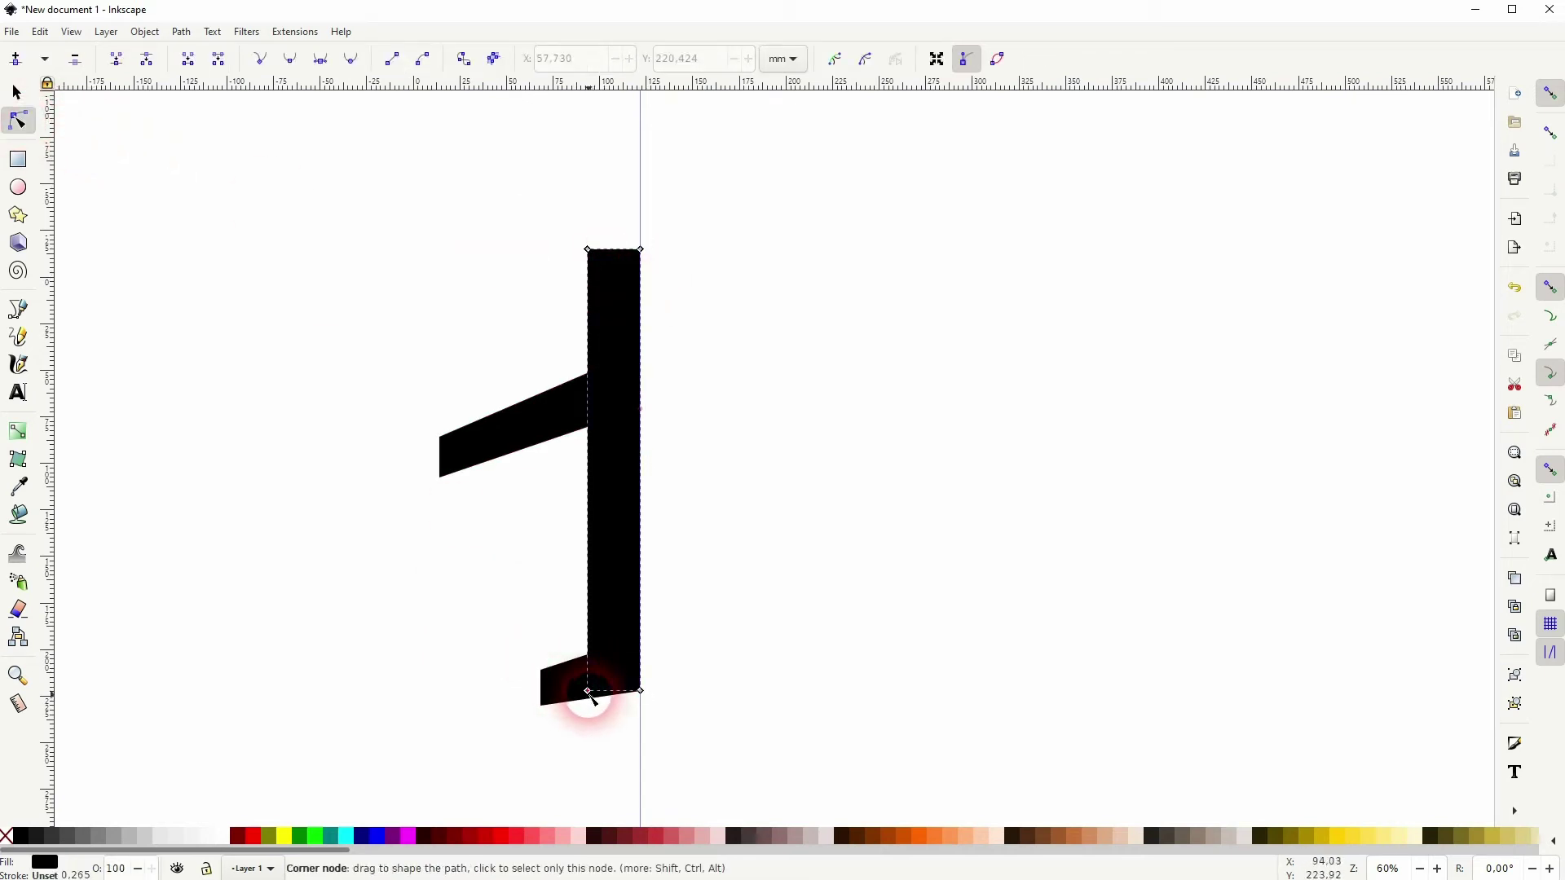
{"action": "left_click_drag", "start_coordinate": [588, 692], "coordinate": [612, 687]}
{"action": "left_click", "coordinate": [586, 248]}
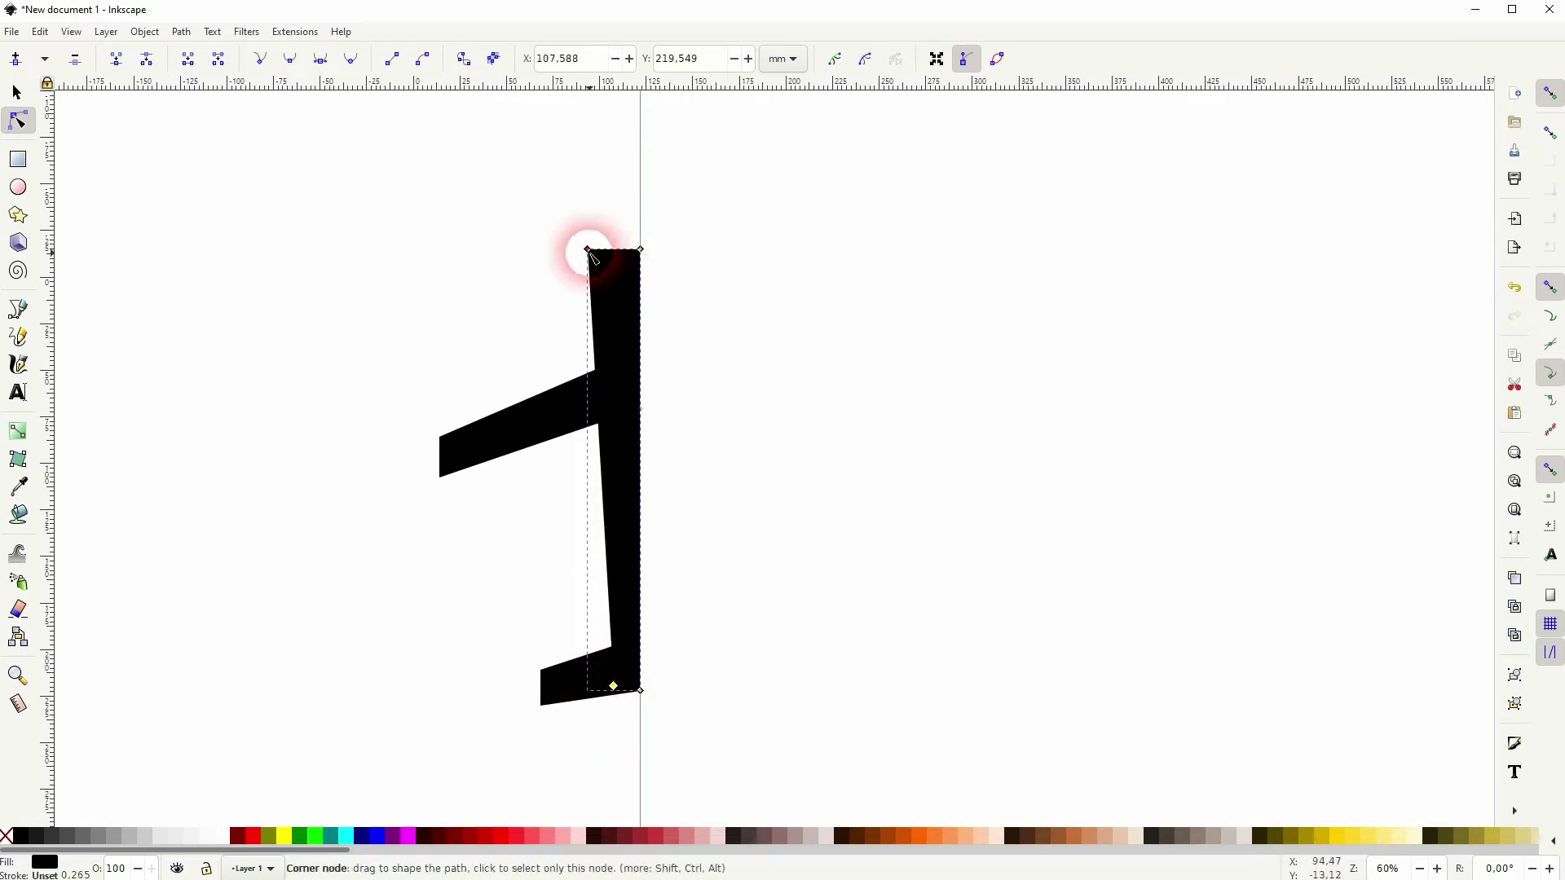
{"action": "left_click_drag", "start_coordinate": [589, 255], "coordinate": [606, 254]}
{"action": "left_click", "coordinate": [615, 686]}
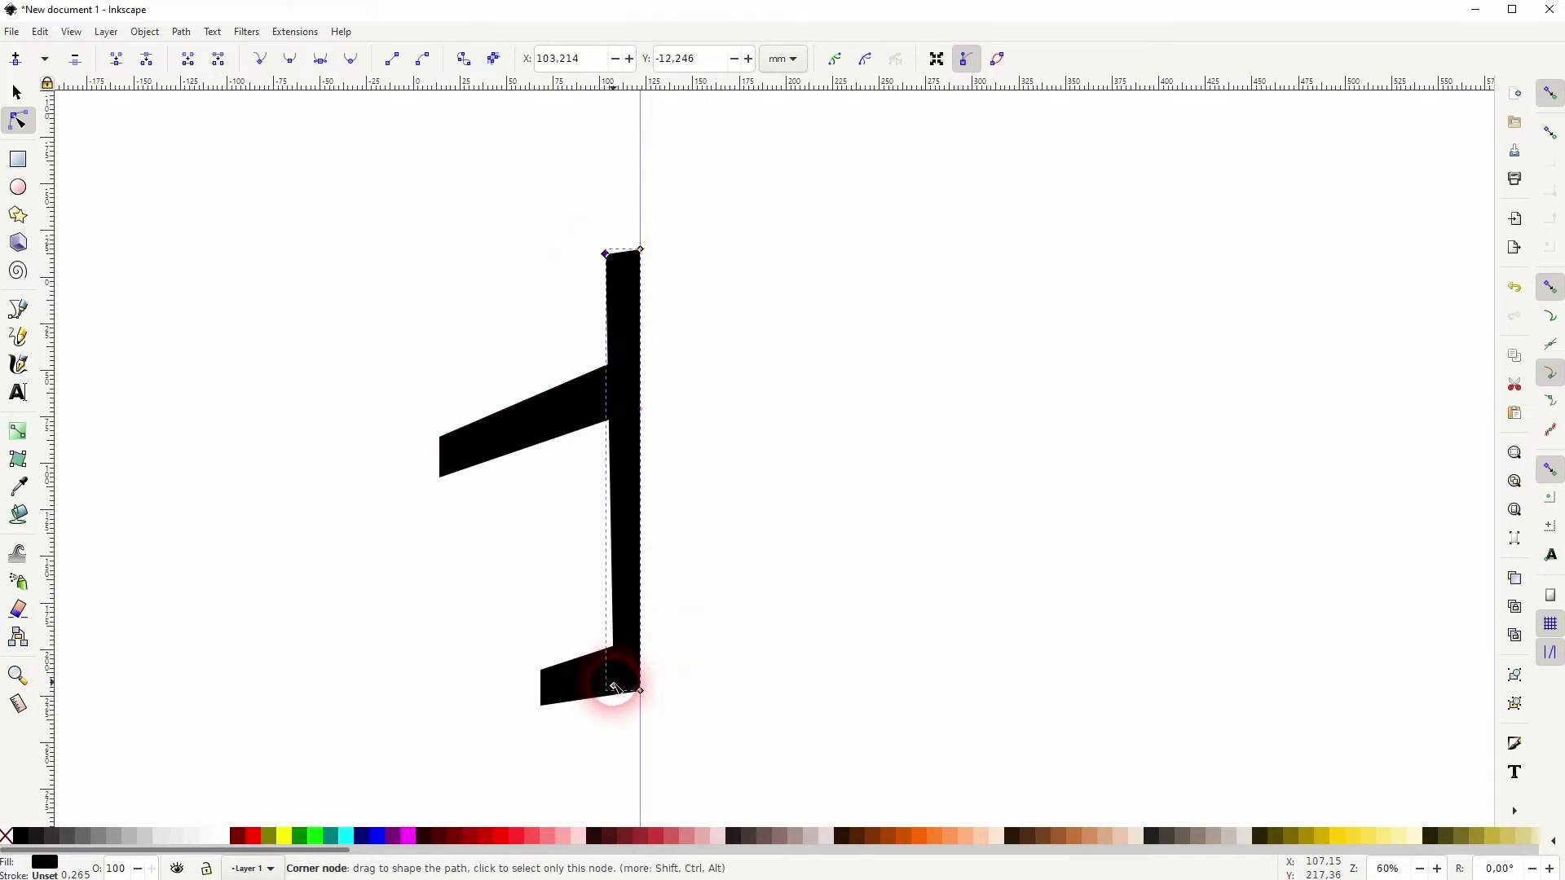
{"action": "left_click_drag", "start_coordinate": [614, 686], "coordinate": [628, 685]}
{"action": "left_click", "coordinate": [1550, 93]}
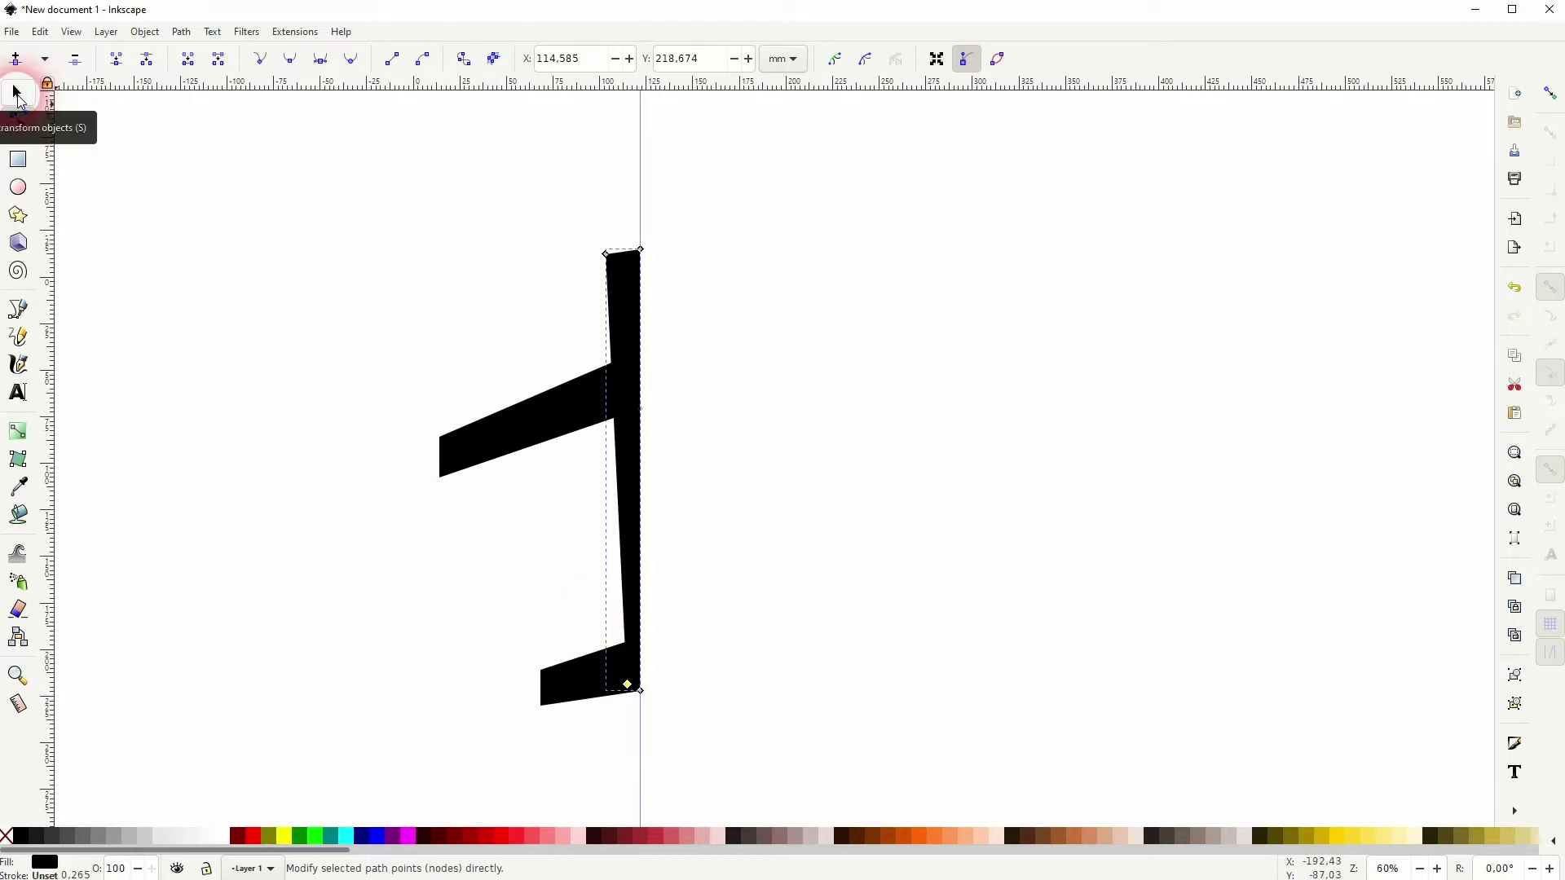
Step: Lower the wing tip's top node and the tail's top nodes to thin them, then reselect the body bar
{"action": "left_click", "coordinate": [456, 451]}
{"action": "left_click_drag", "start_coordinate": [443, 441], "coordinate": [443, 452]}
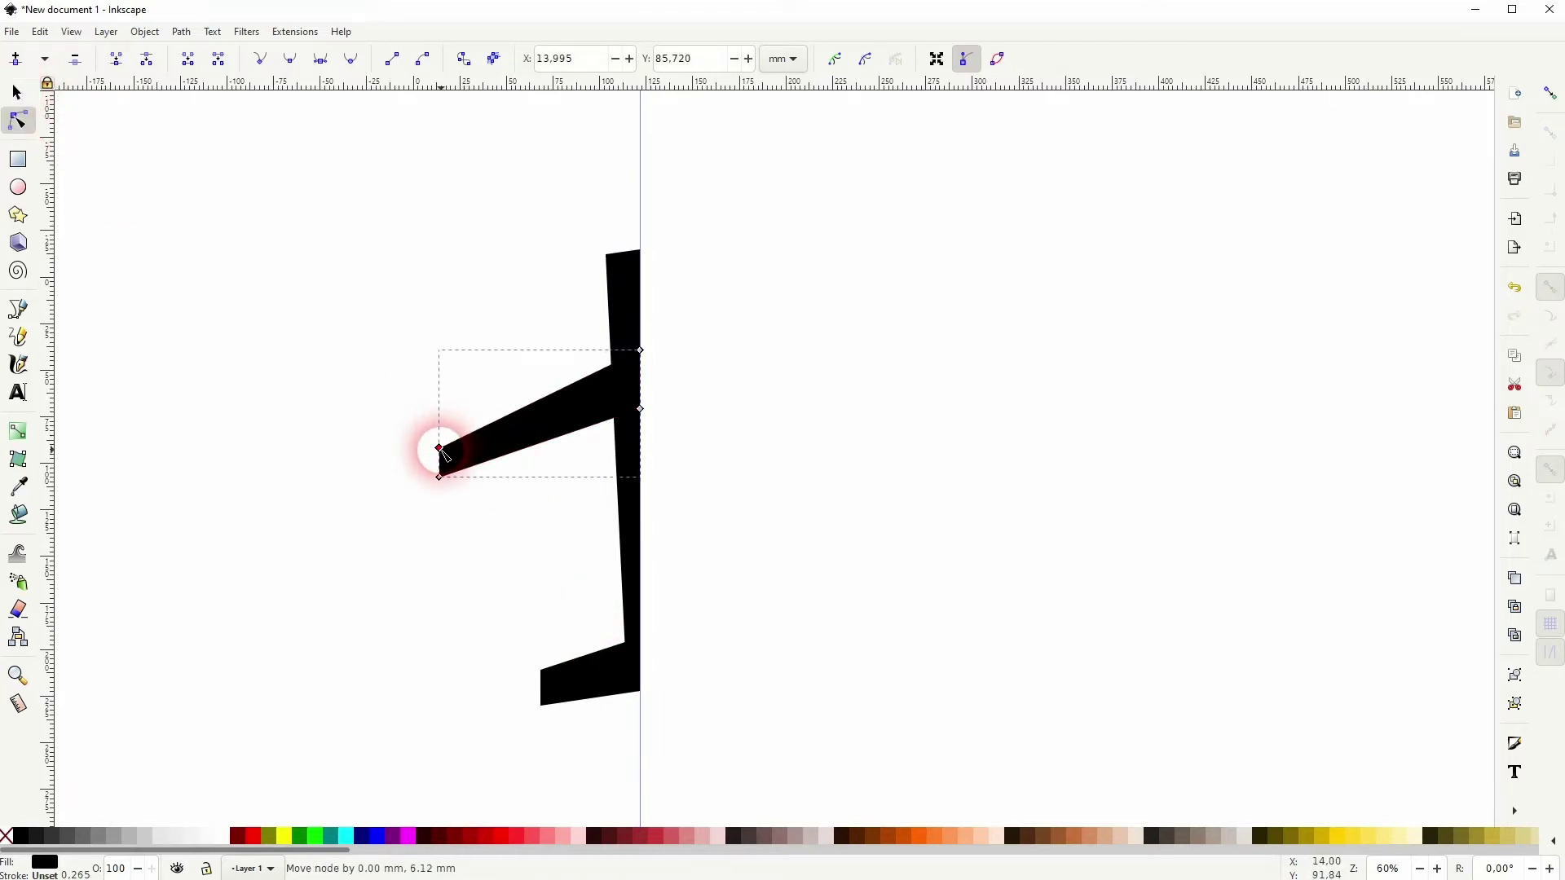
{"action": "left_click", "coordinate": [546, 680]}
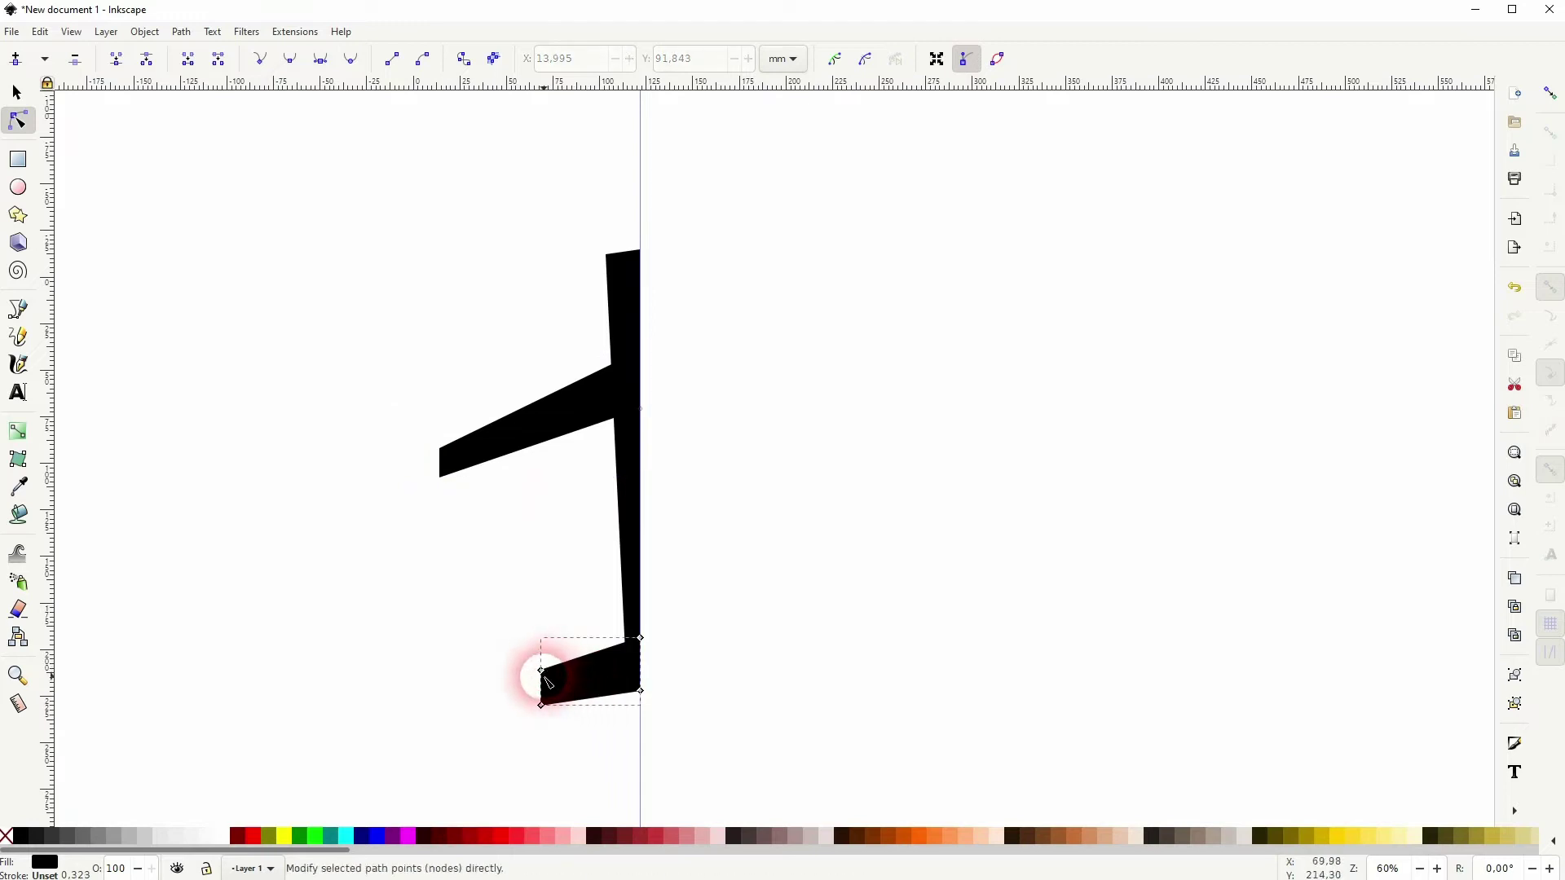
{"action": "left_click_drag", "start_coordinate": [543, 671], "coordinate": [543, 679]}
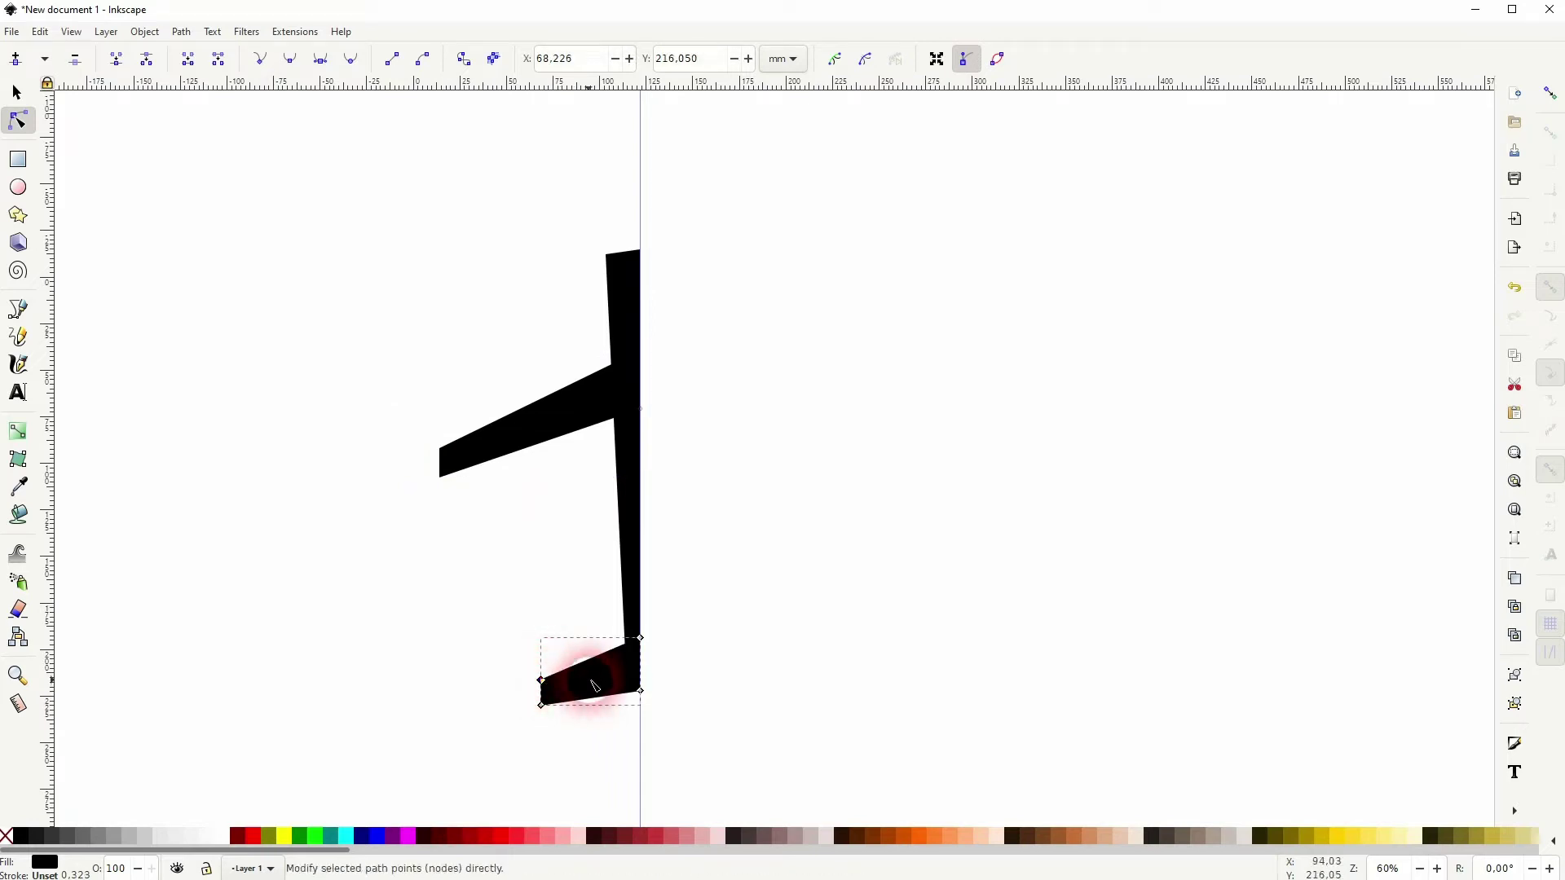
{"action": "left_click_drag", "start_coordinate": [641, 638], "coordinate": [642, 653]}
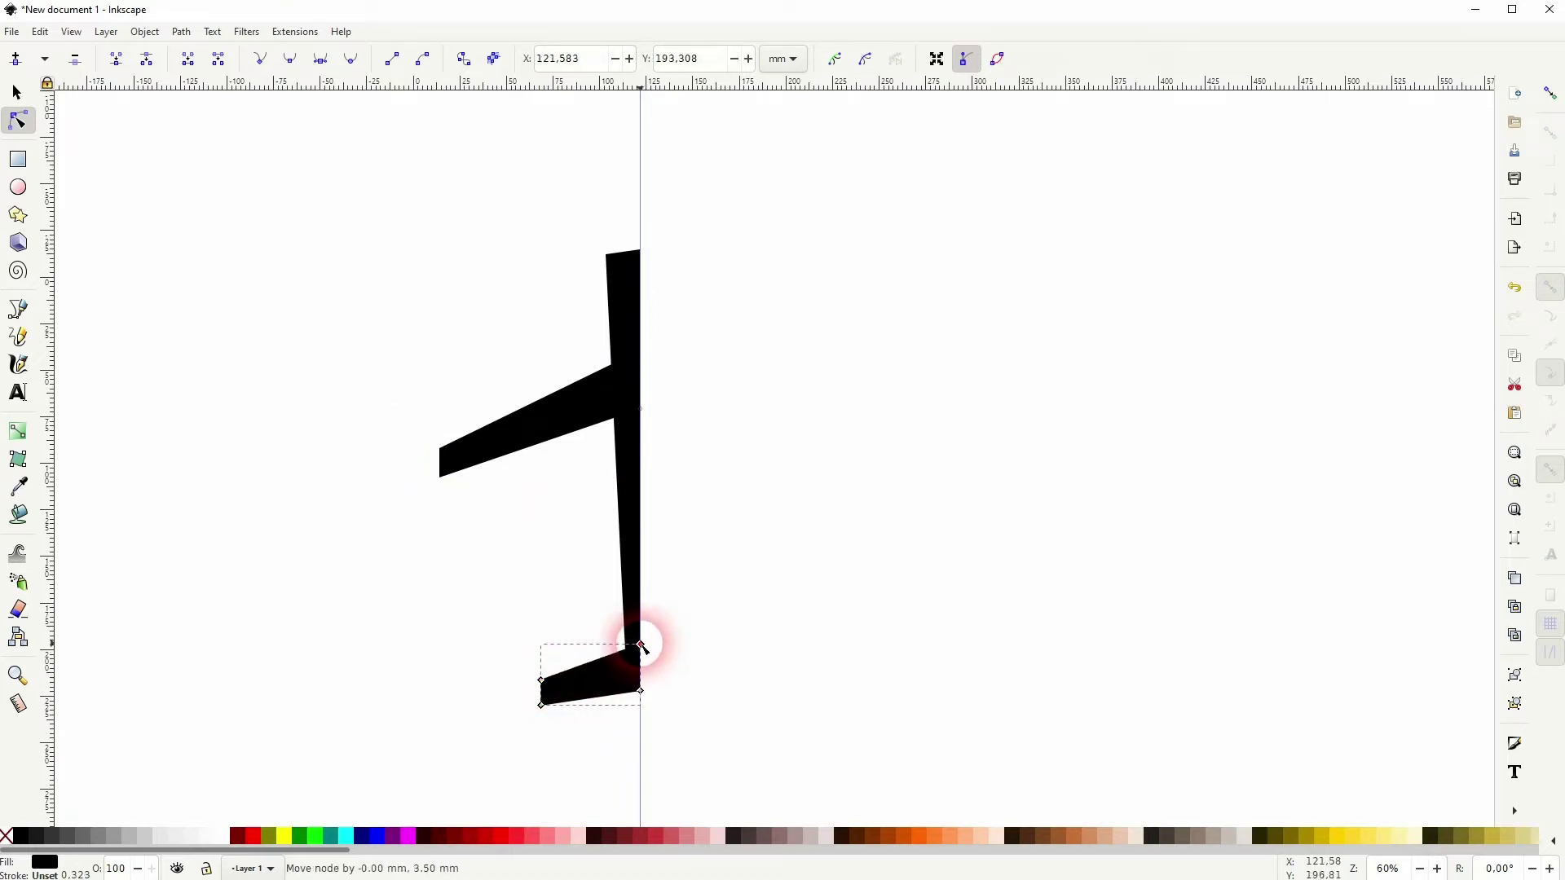
{"action": "left_click", "coordinate": [16, 92]}
{"action": "left_click", "coordinate": [289, 521]}
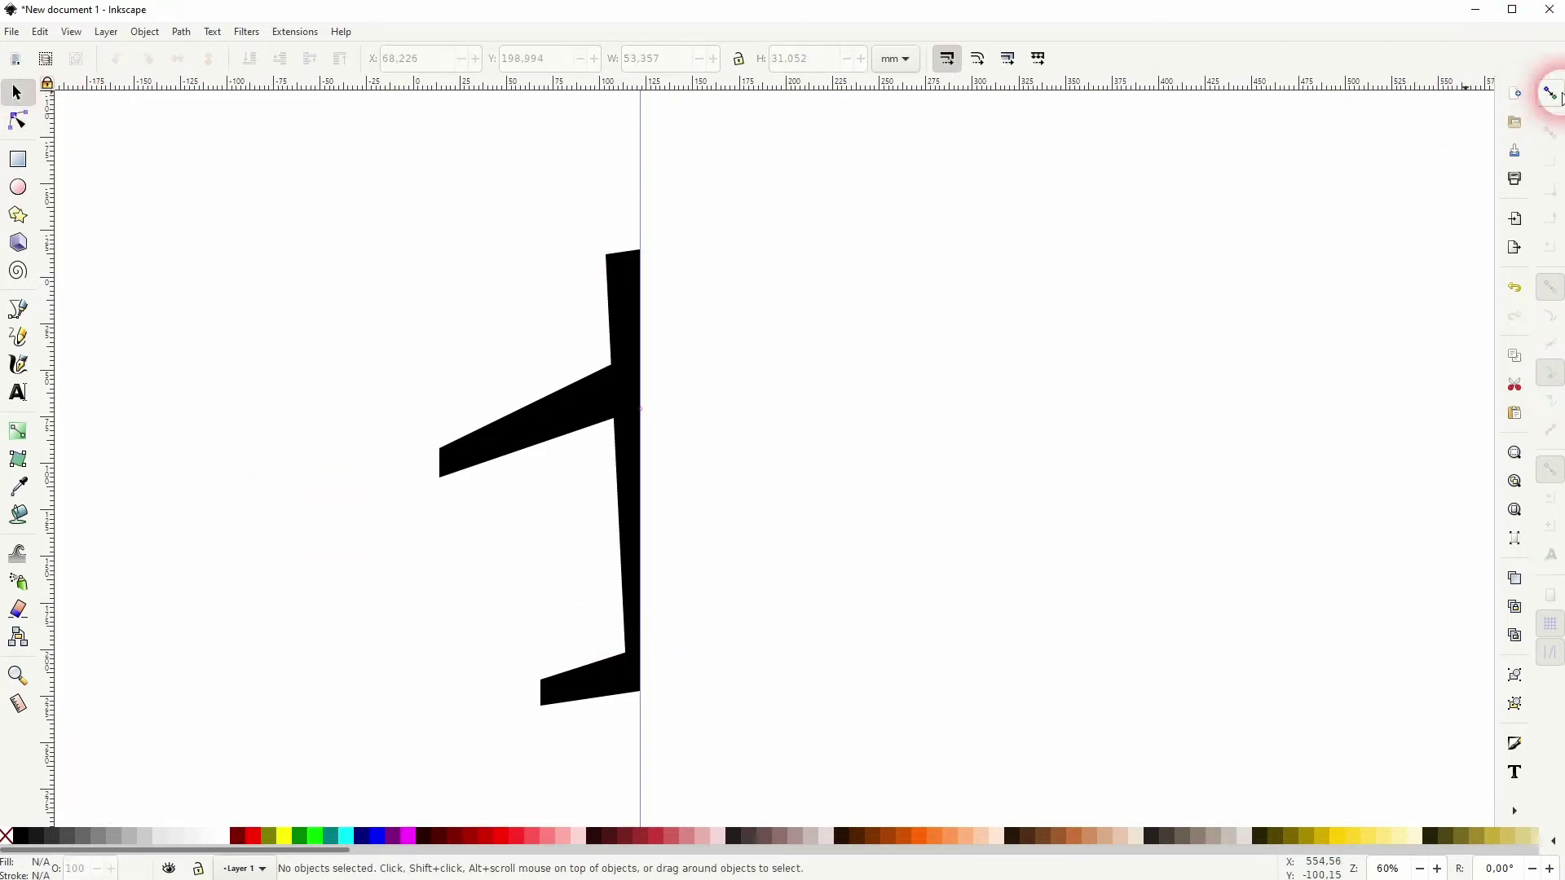
{"action": "left_click", "coordinate": [633, 286]}
Step: Apply the Corners (Fillet/Chamfer) path effect to the body bar
{"action": "left_click", "coordinate": [176, 33]}
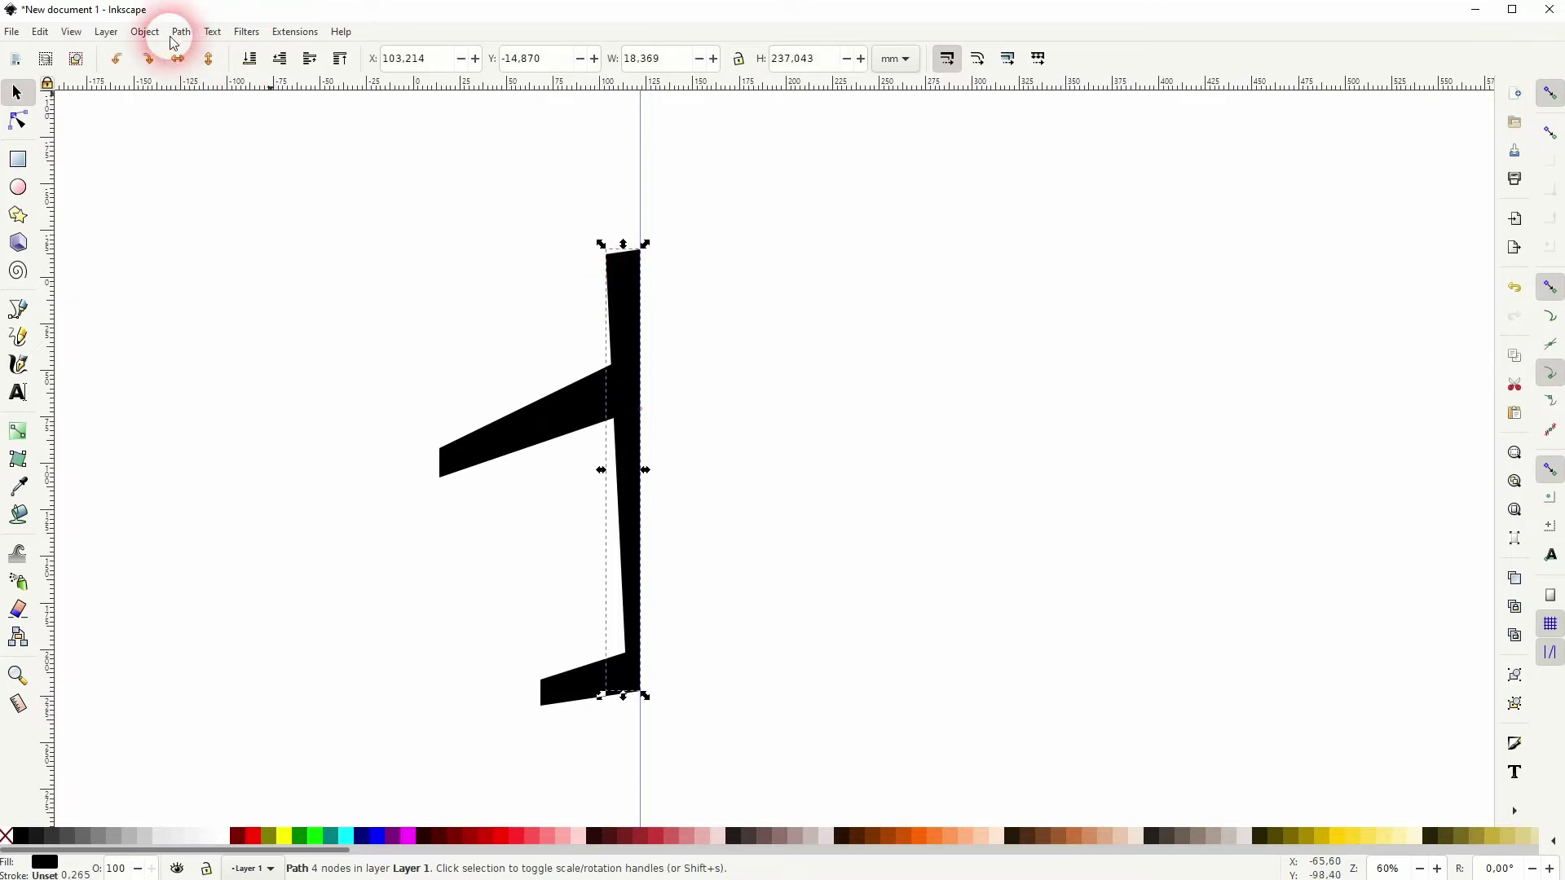
{"action": "left_click", "coordinate": [208, 388]}
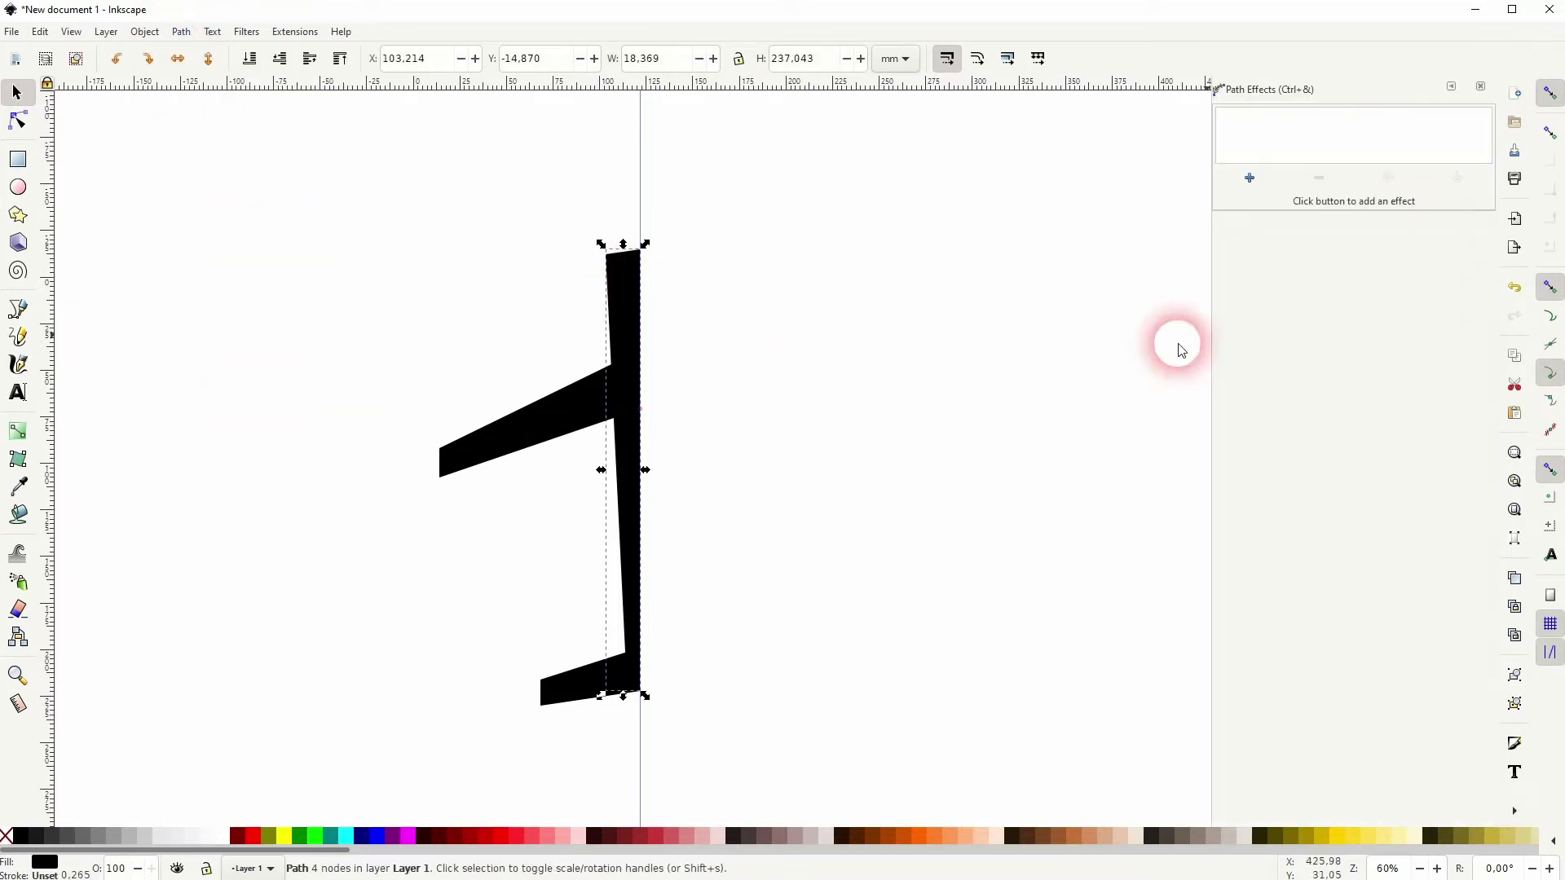
{"action": "left_click", "coordinate": [1249, 178]}
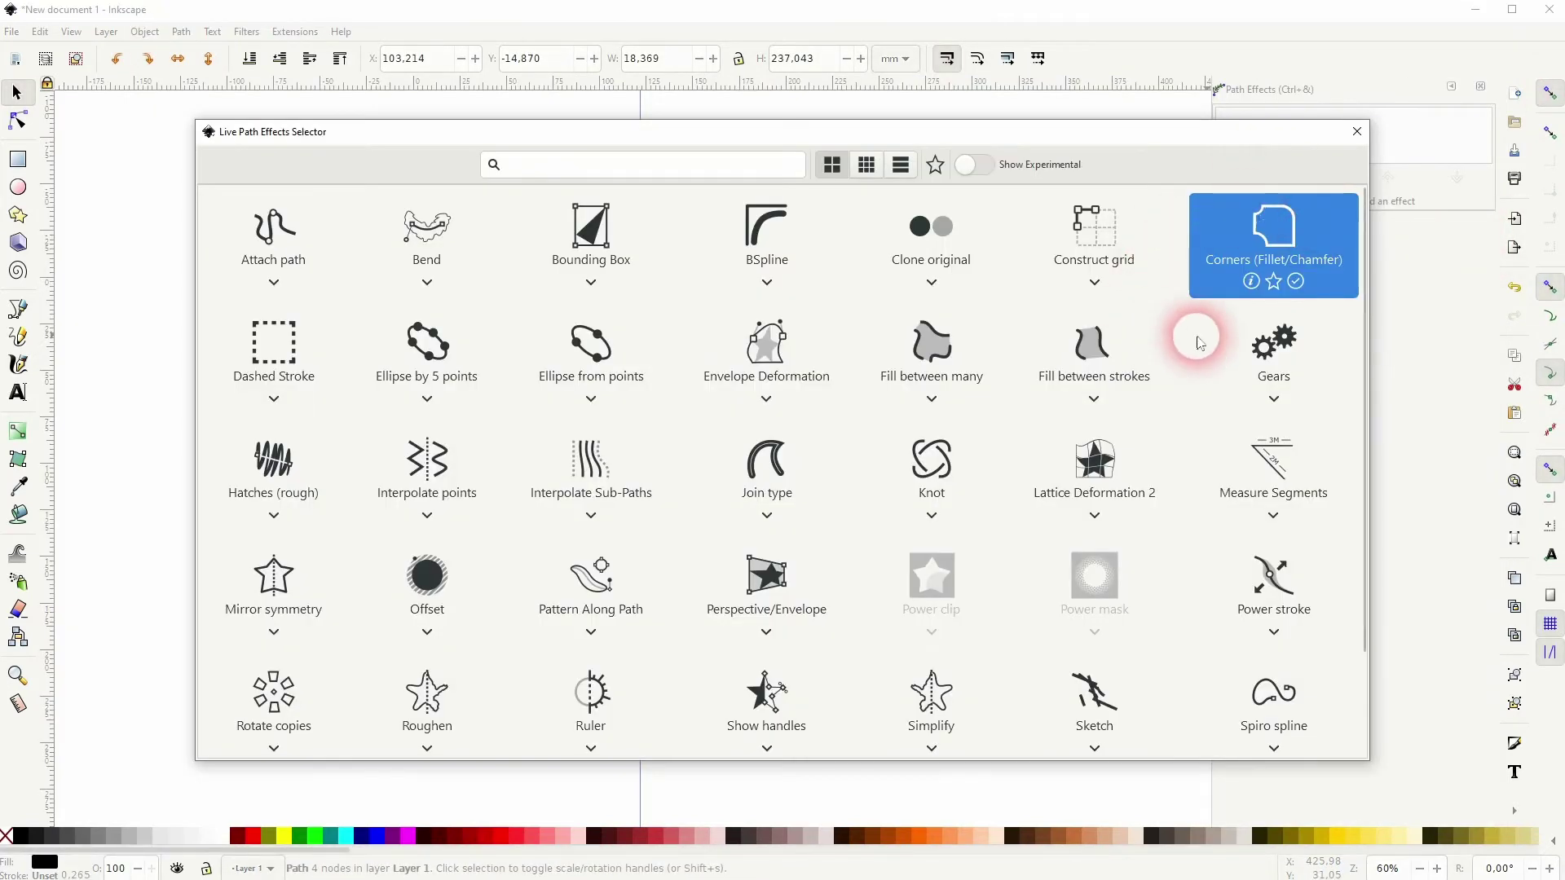
{"action": "left_click", "coordinate": [1271, 244]}
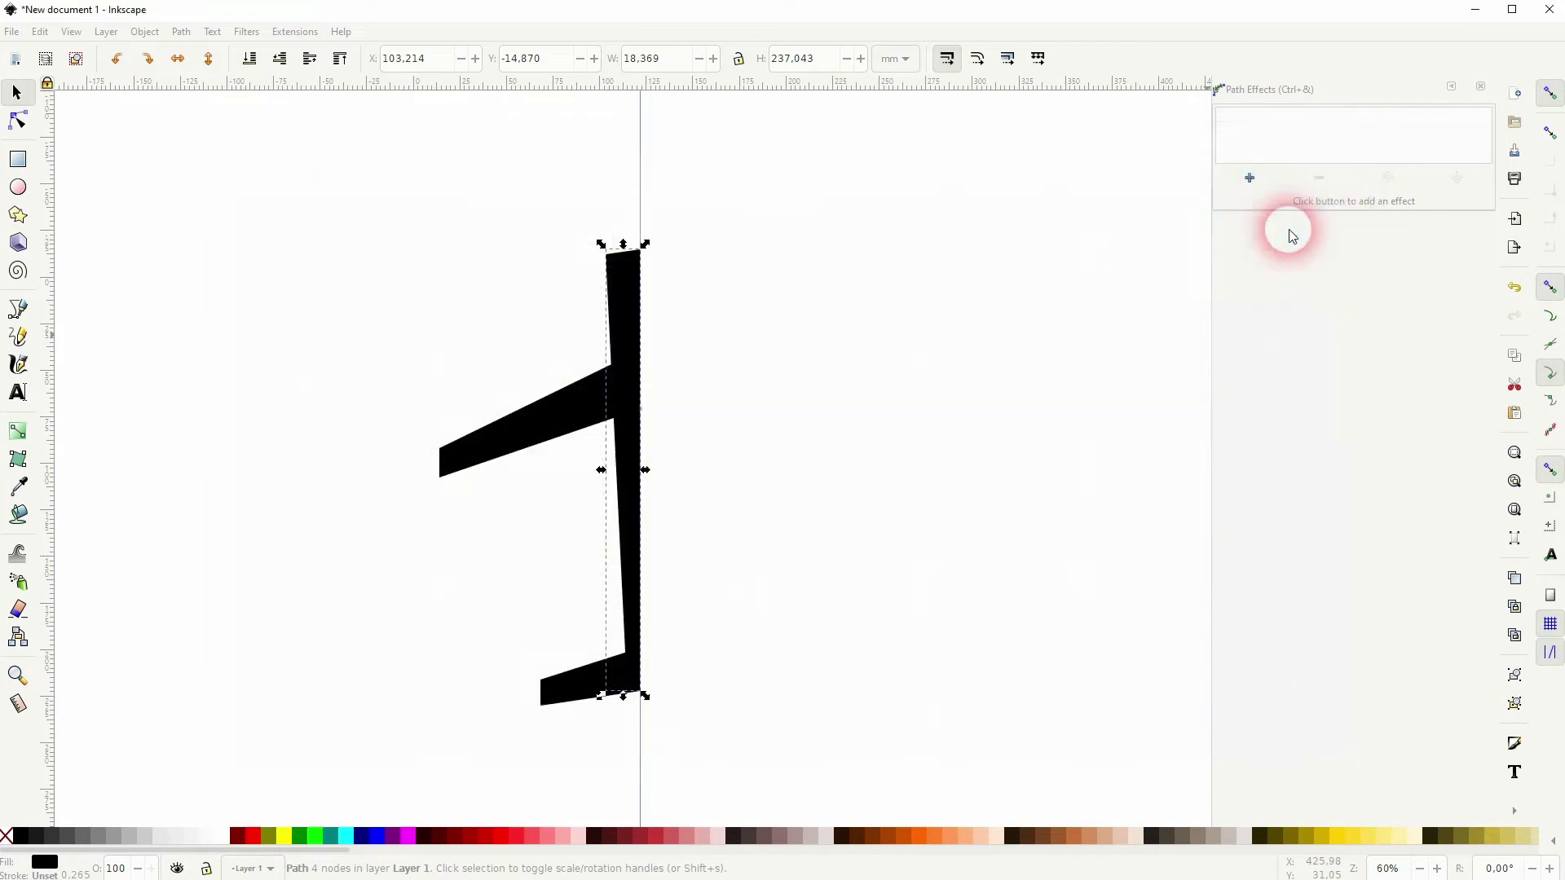
Step: Drag the top corner knot to round the bar's top into a curved nose
{"action": "left_click", "coordinate": [16, 123]}
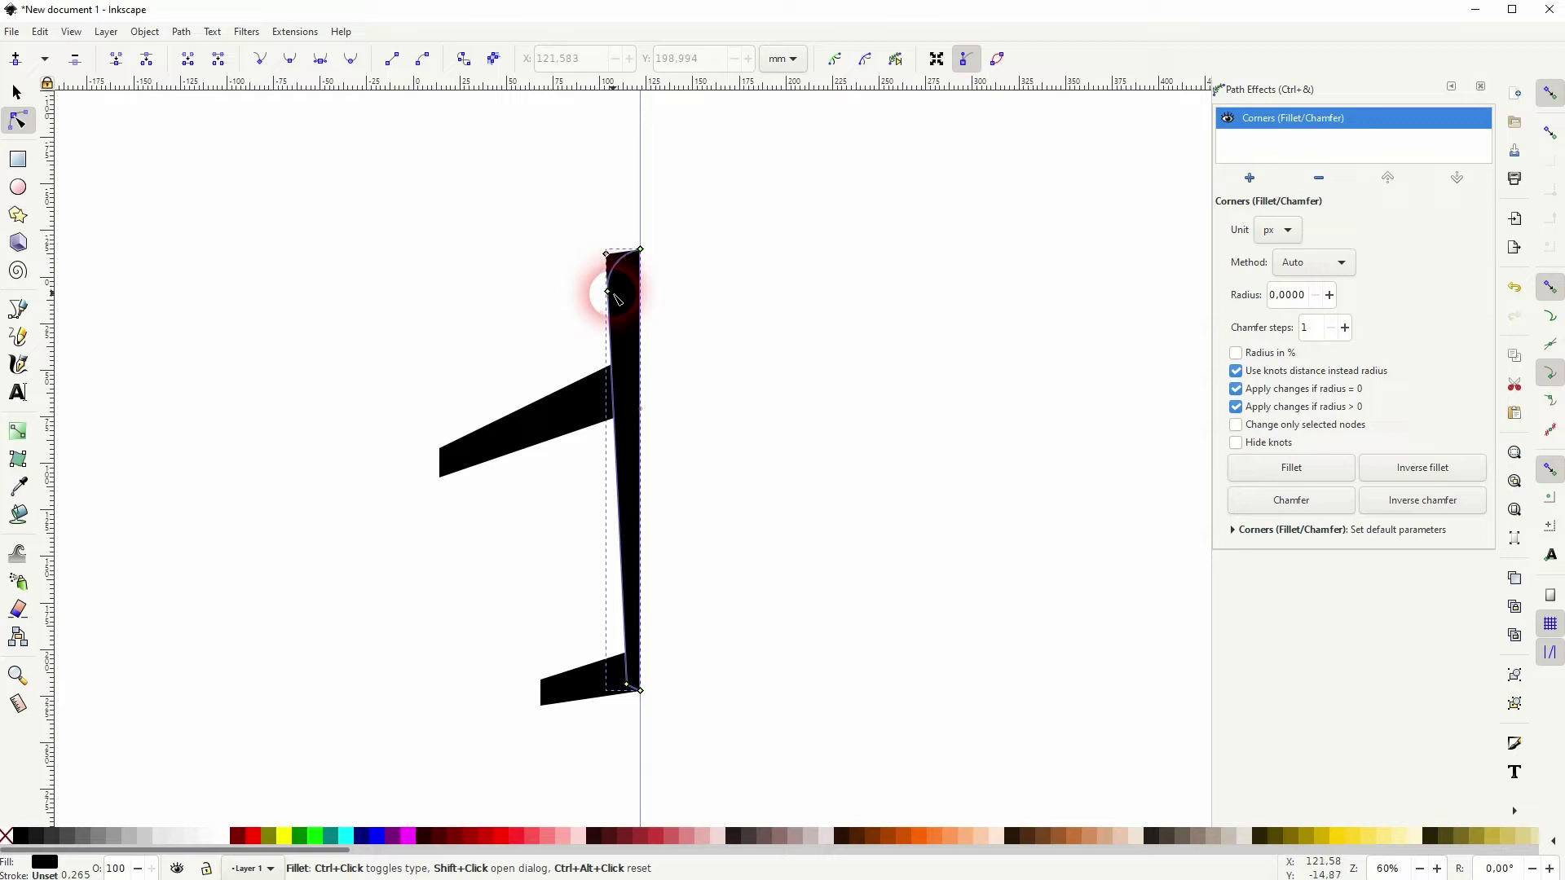
{"action": "left_click_drag", "start_coordinate": [616, 298], "coordinate": [597, 308]}
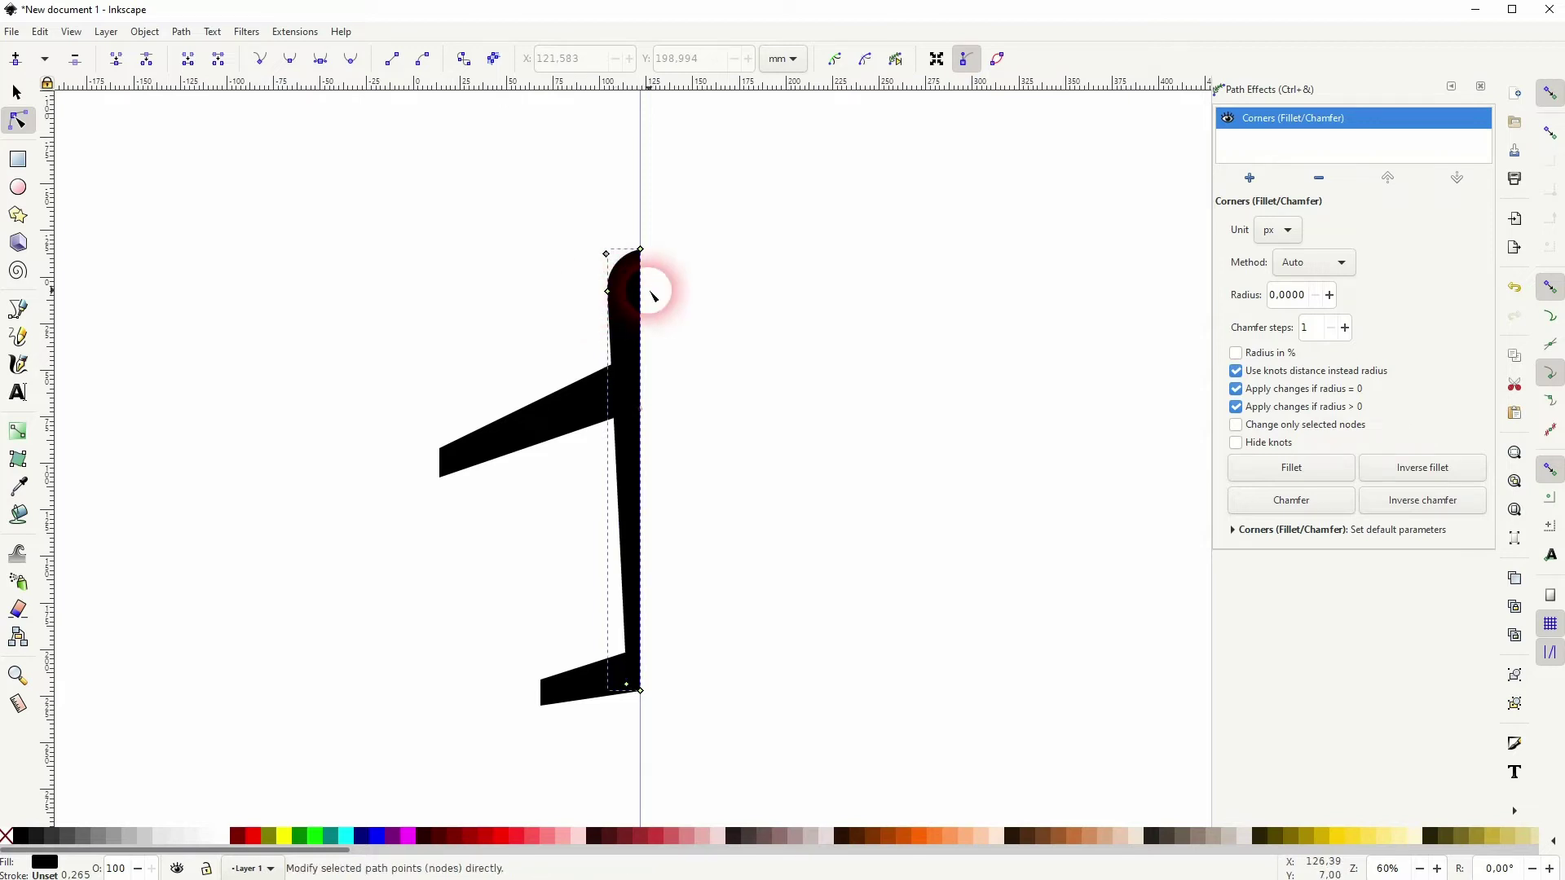
{"action": "left_click", "coordinate": [17, 92]}
Step: Duplicate the three half-airplane paths, flip the copy horizontally and move it to the right side
{"action": "key", "text": "ctrl+a"}
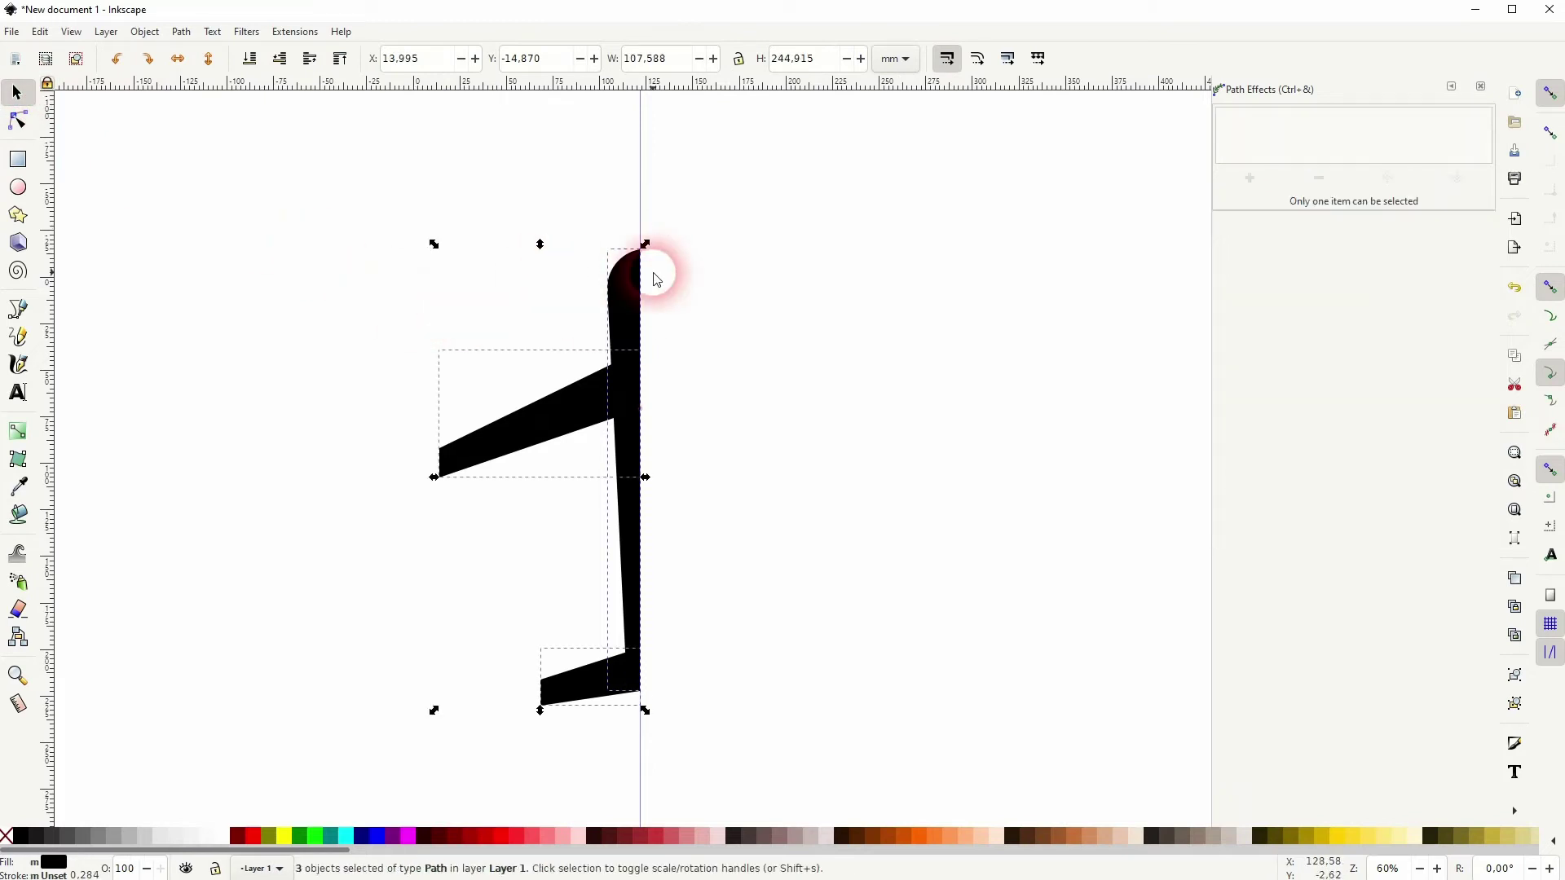
{"action": "key", "text": "ctrl+d"}
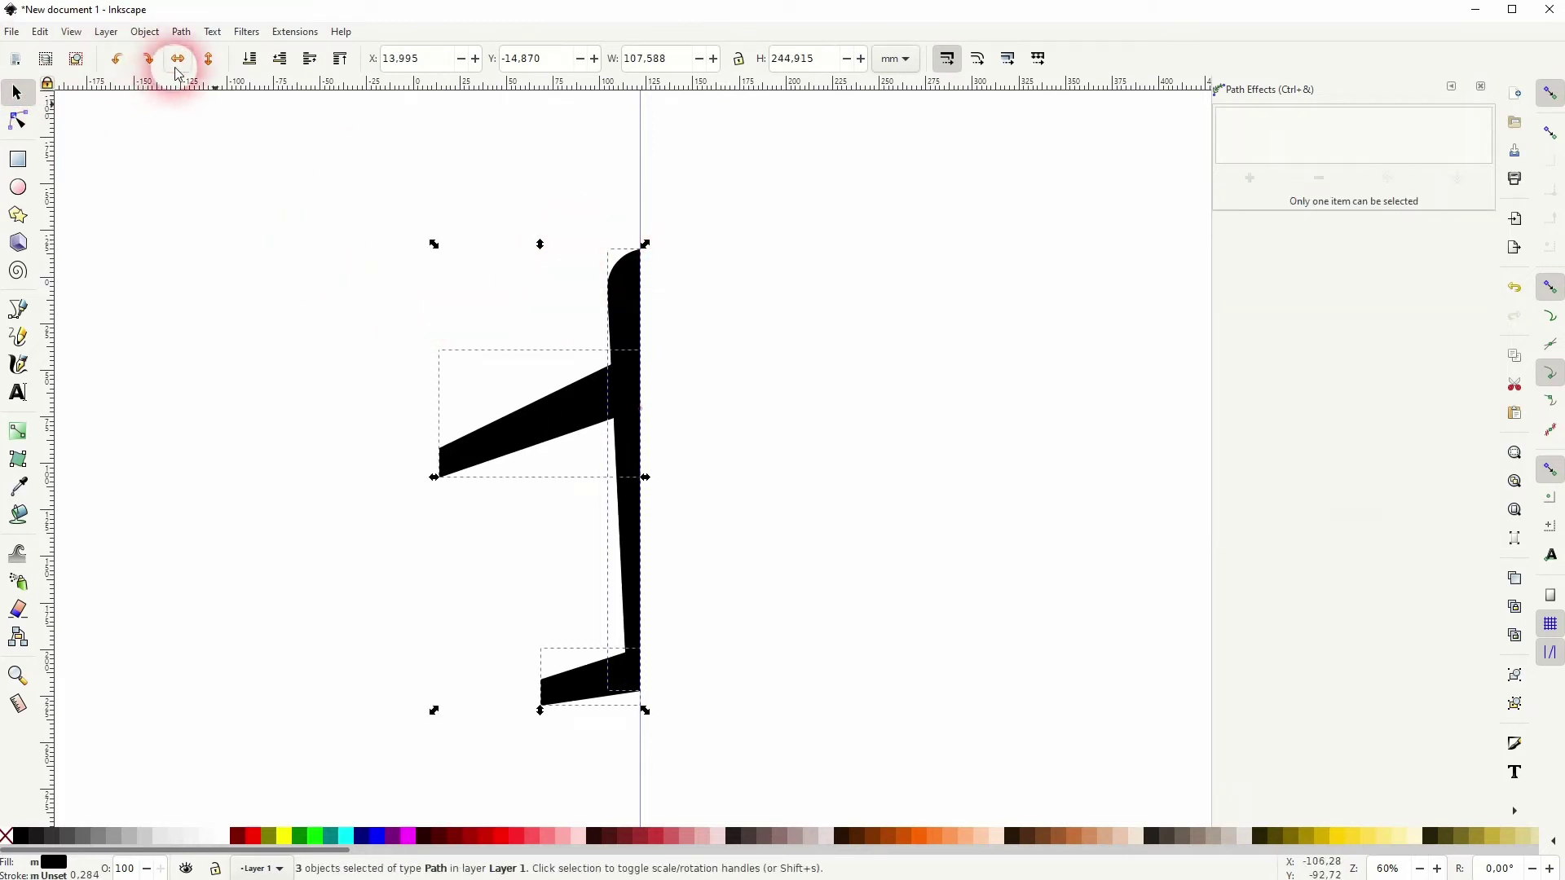
{"action": "left_click", "coordinate": [177, 58]}
{"action": "left_click_drag", "start_coordinate": [454, 413], "coordinate": [654, 413]}
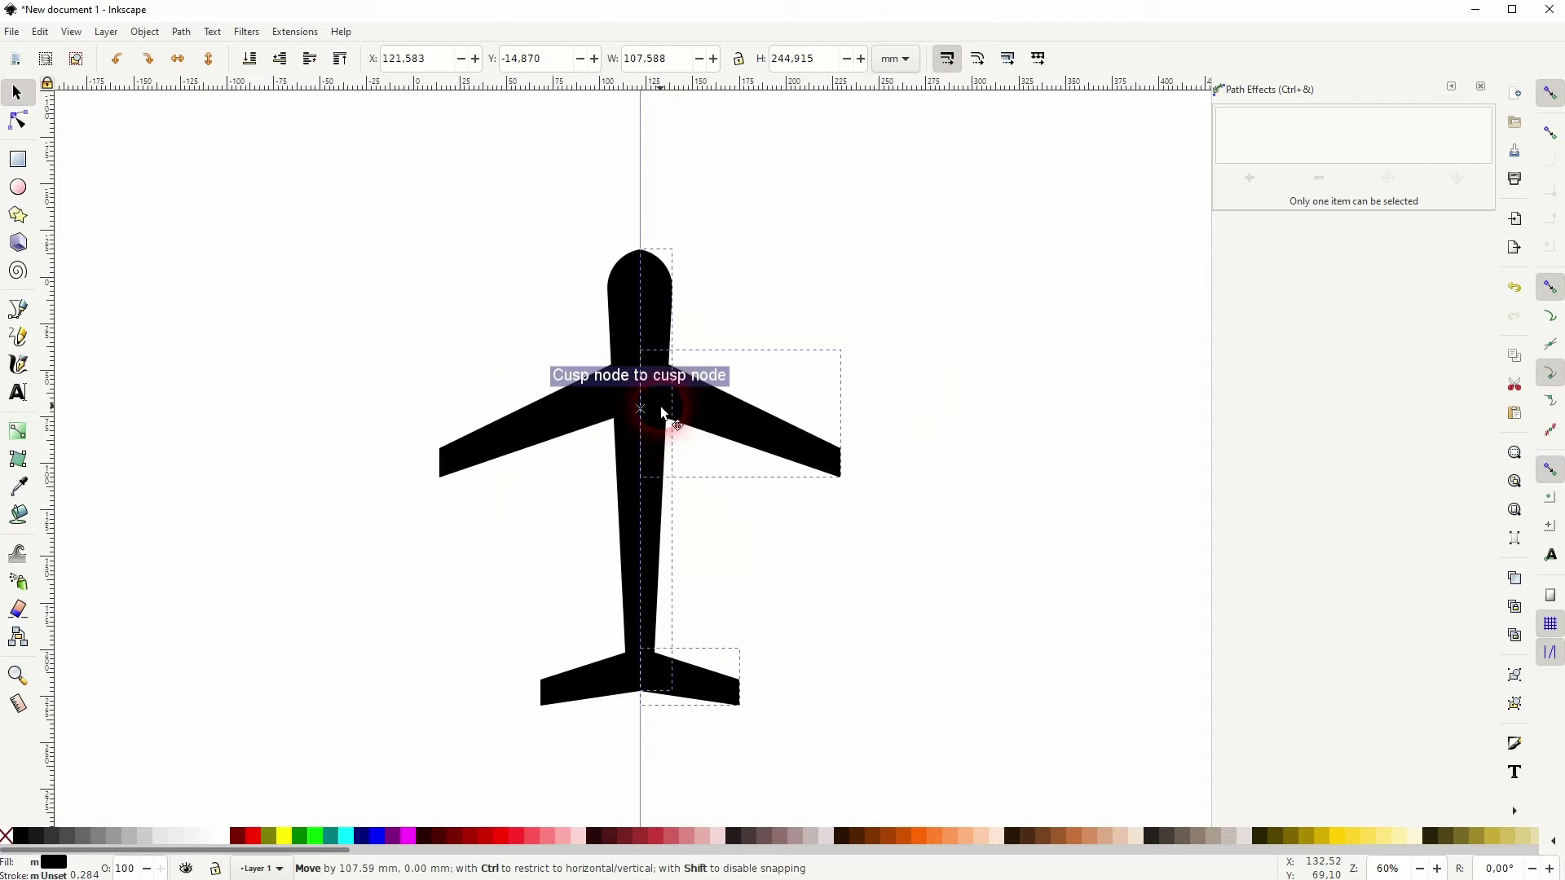
{"action": "left_click", "coordinate": [402, 500]}
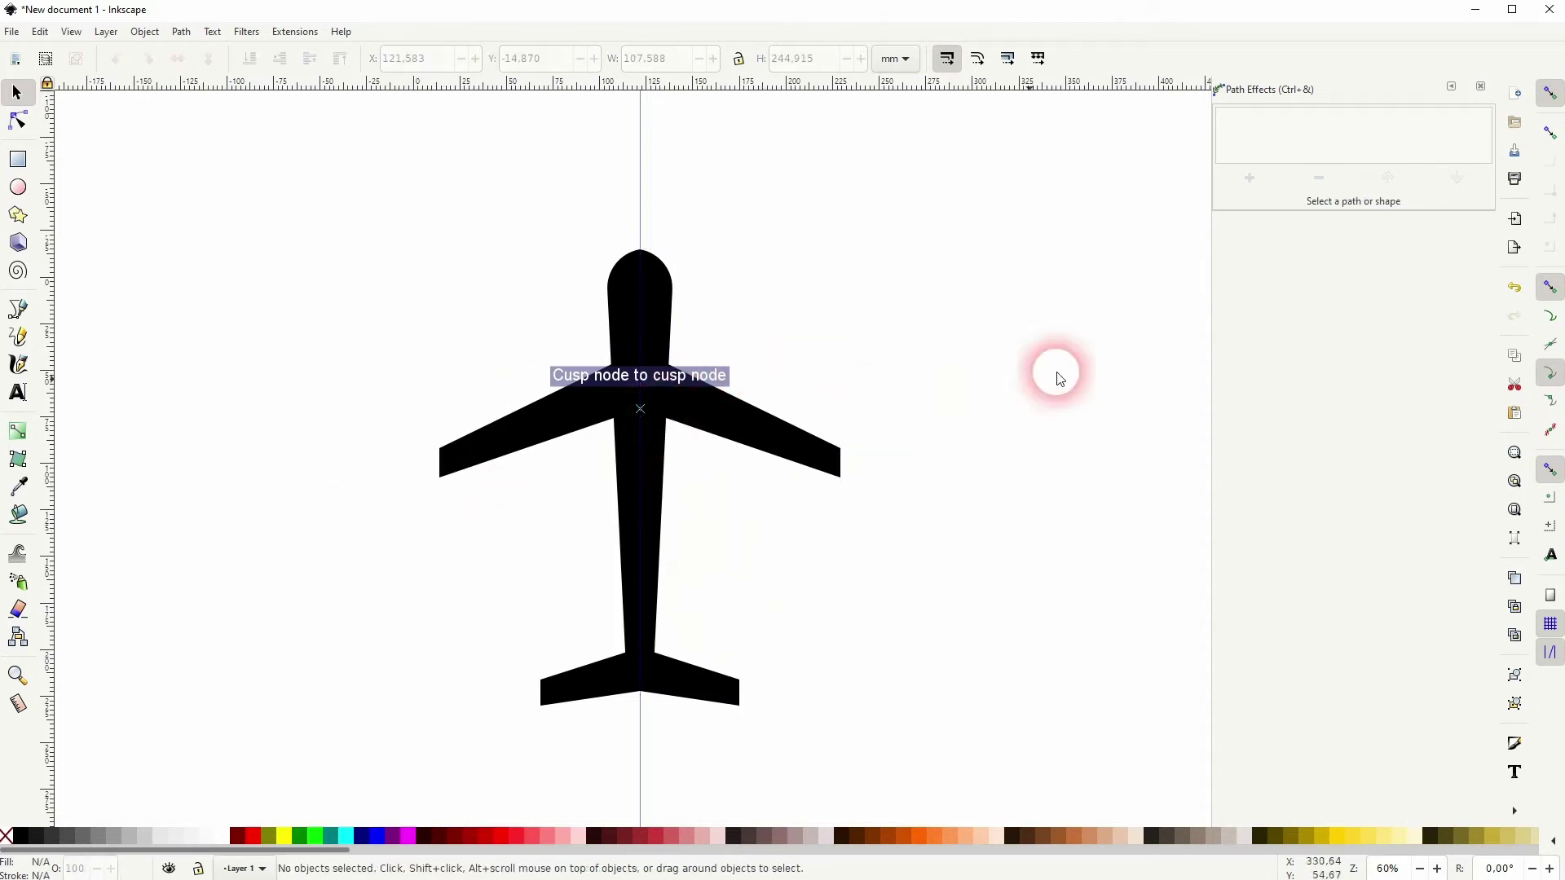
Step: Close the Path Effects dock, delete the mirrored right half and select the fuselage
{"action": "left_click", "coordinate": [1481, 87]}
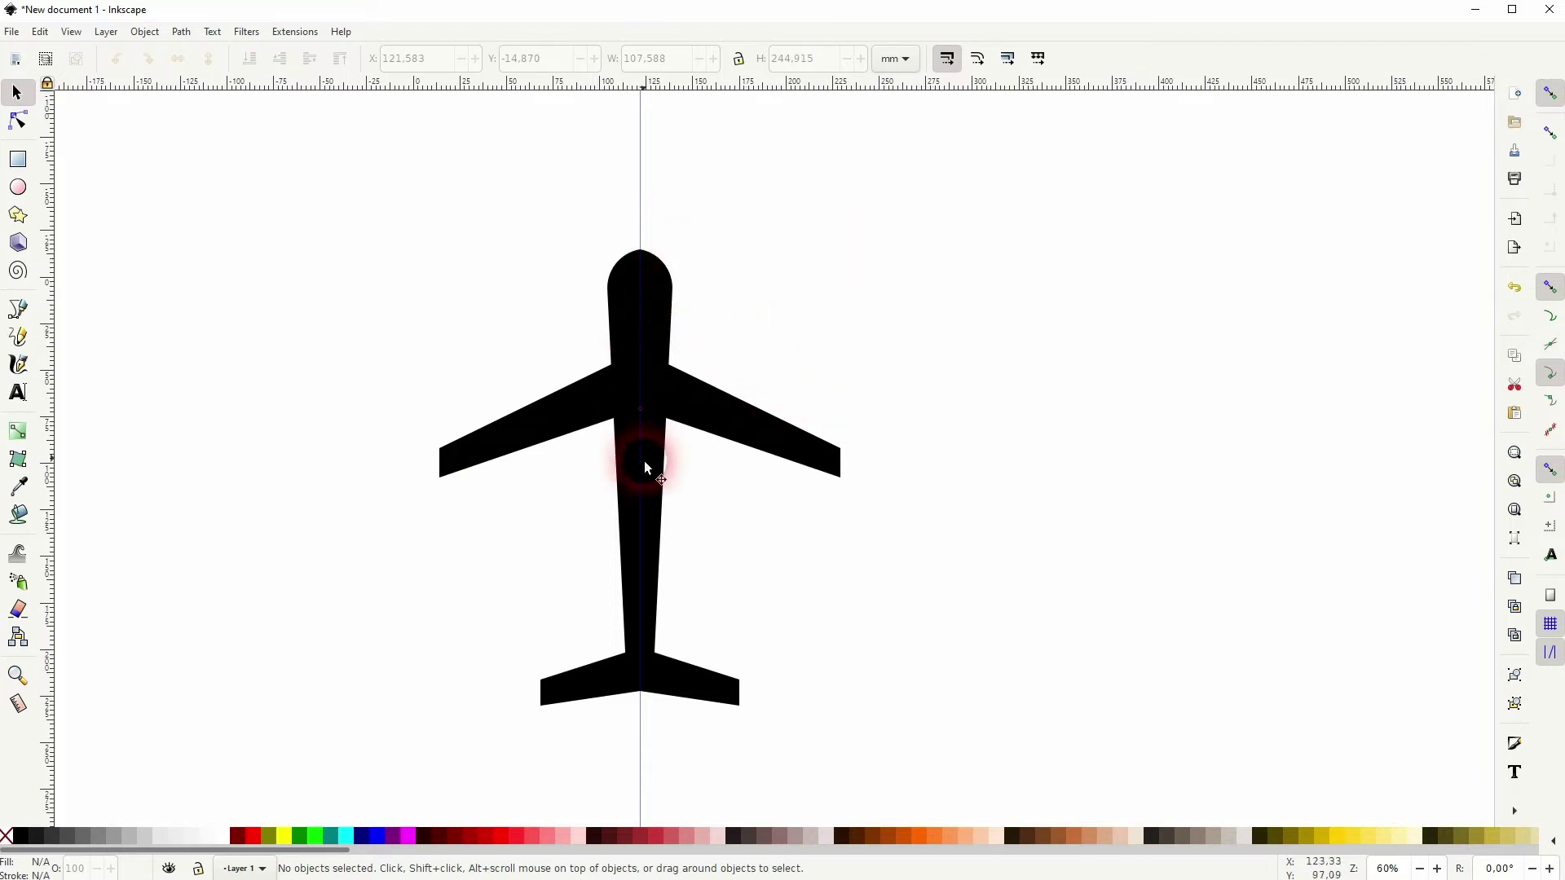
{"action": "left_click_drag", "start_coordinate": [629, 210], "coordinate": [848, 713]}
{"action": "key", "text": "Delete"}
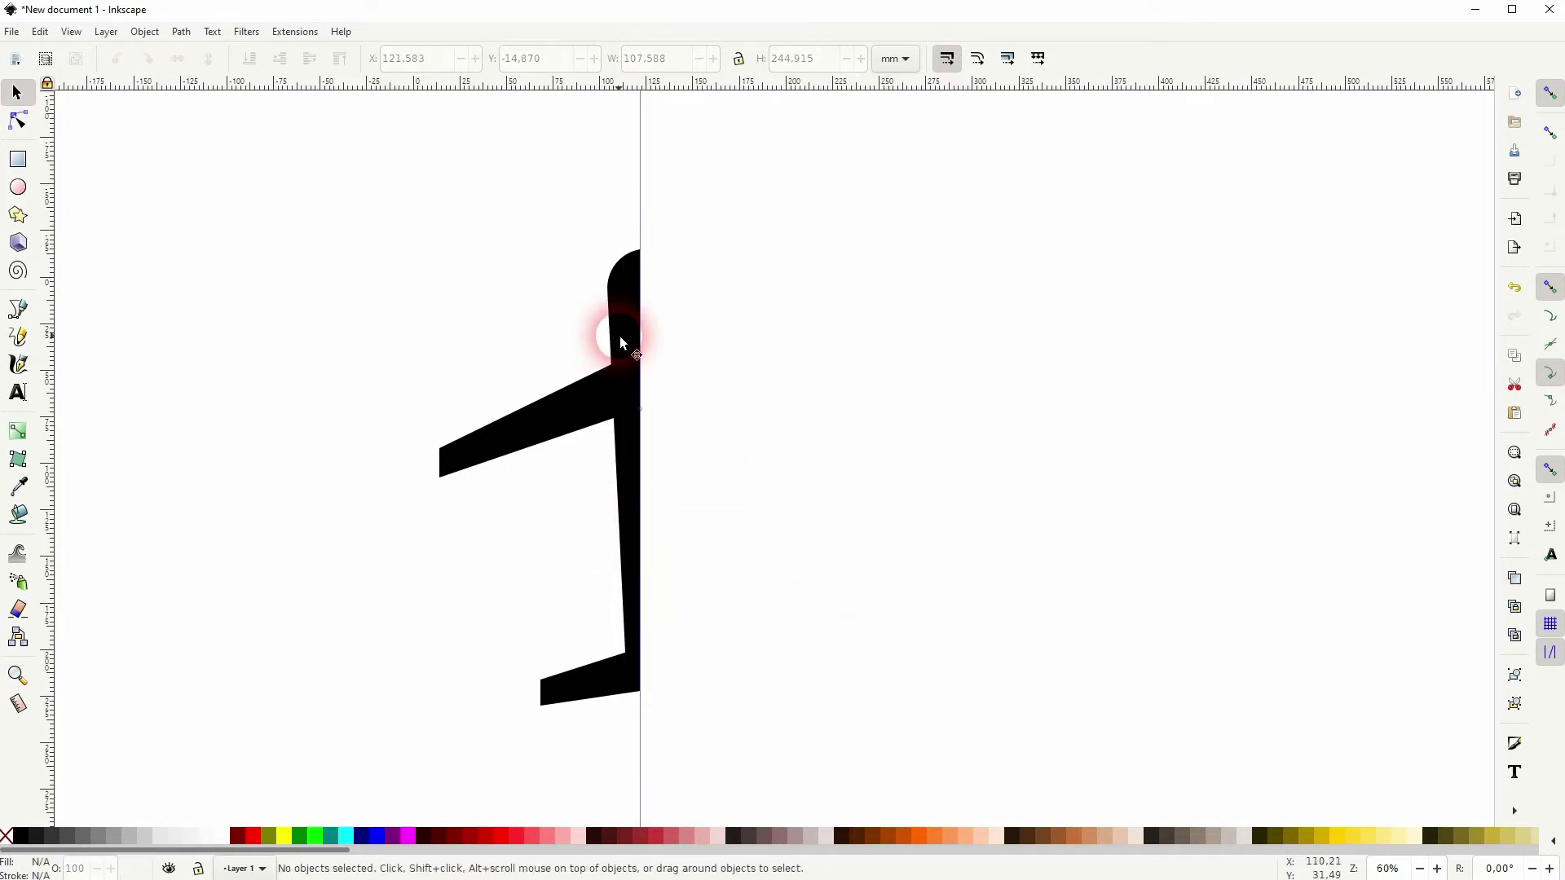
{"action": "left_click", "coordinate": [631, 535]}
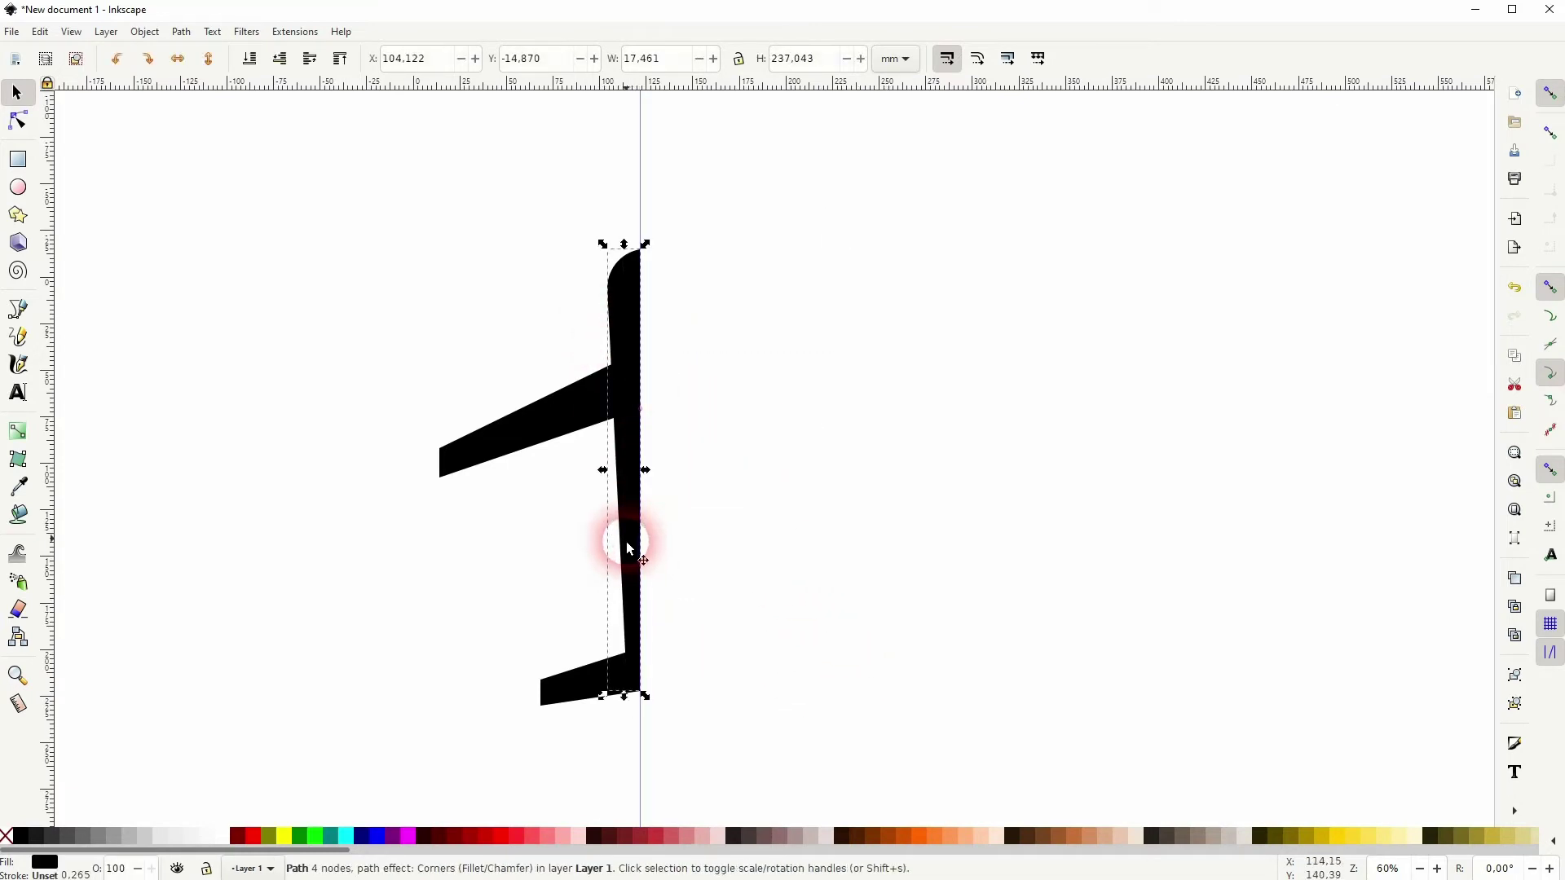
{"action": "left_click", "coordinate": [526, 746]}
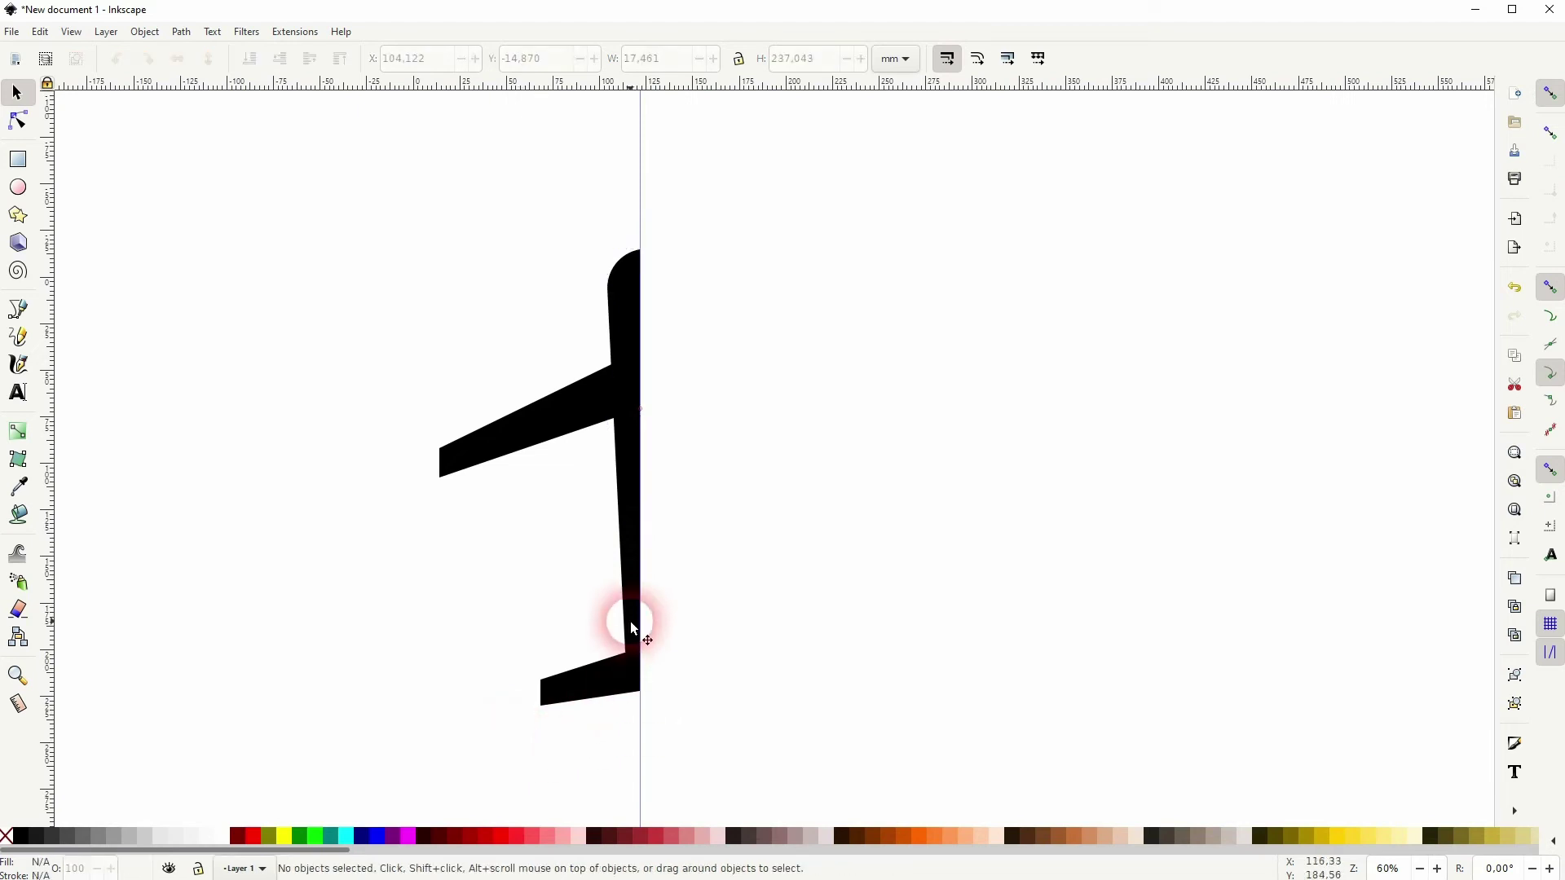
{"action": "left_click", "coordinate": [629, 621]}
Step: Shorten the fuselage from the bottom, move the tail up to meet it and narrow the wing
{"action": "left_click_drag", "start_coordinate": [625, 697], "coordinate": [635, 607]}
{"action": "left_click_drag", "start_coordinate": [615, 678], "coordinate": [612, 565]}
{"action": "left_click", "coordinate": [594, 629]}
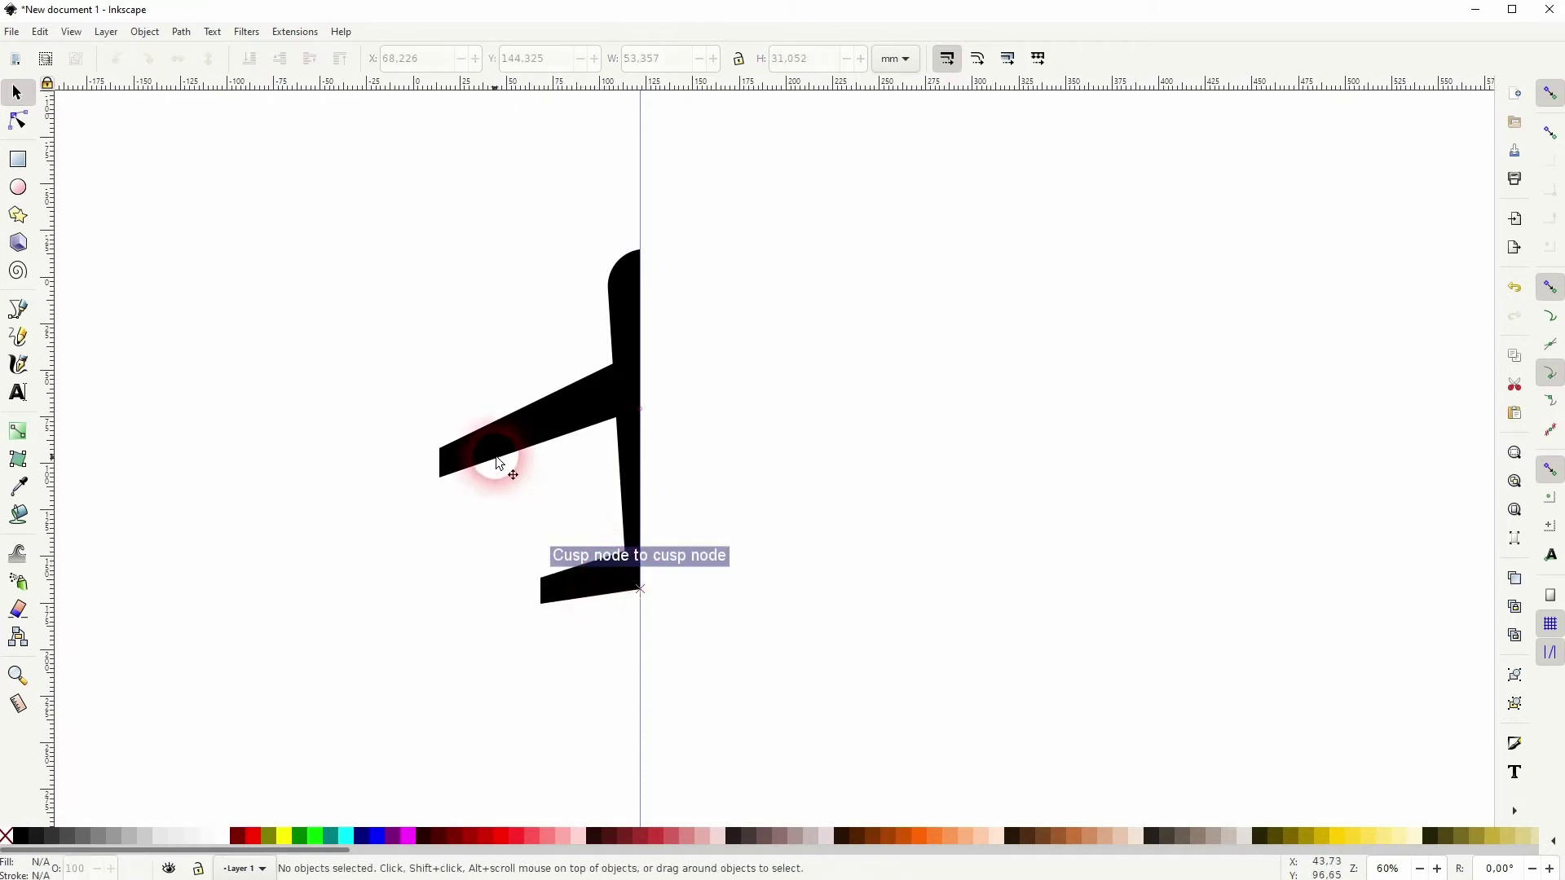
{"action": "left_click", "coordinate": [447, 447]}
{"action": "left_click_drag", "start_coordinate": [430, 417], "coordinate": [457, 419]}
Step: Mirror the three half-airplane shapes horizontally and snap the copy onto the centre line
{"action": "left_click_drag", "start_coordinate": [385, 641], "coordinate": [821, 169]}
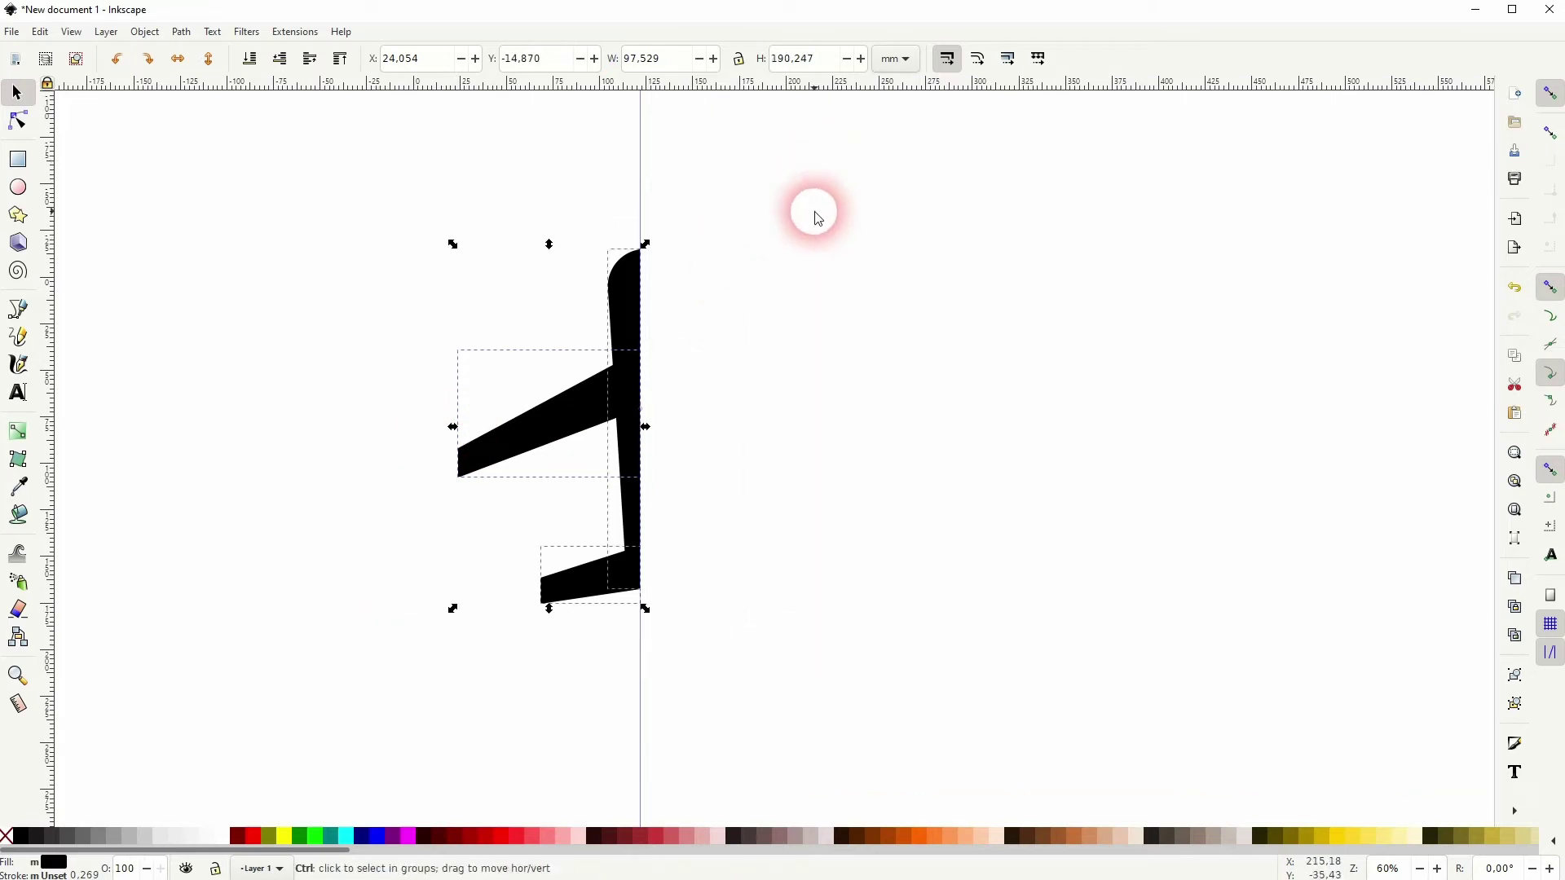
{"action": "left_click", "coordinate": [180, 57]}
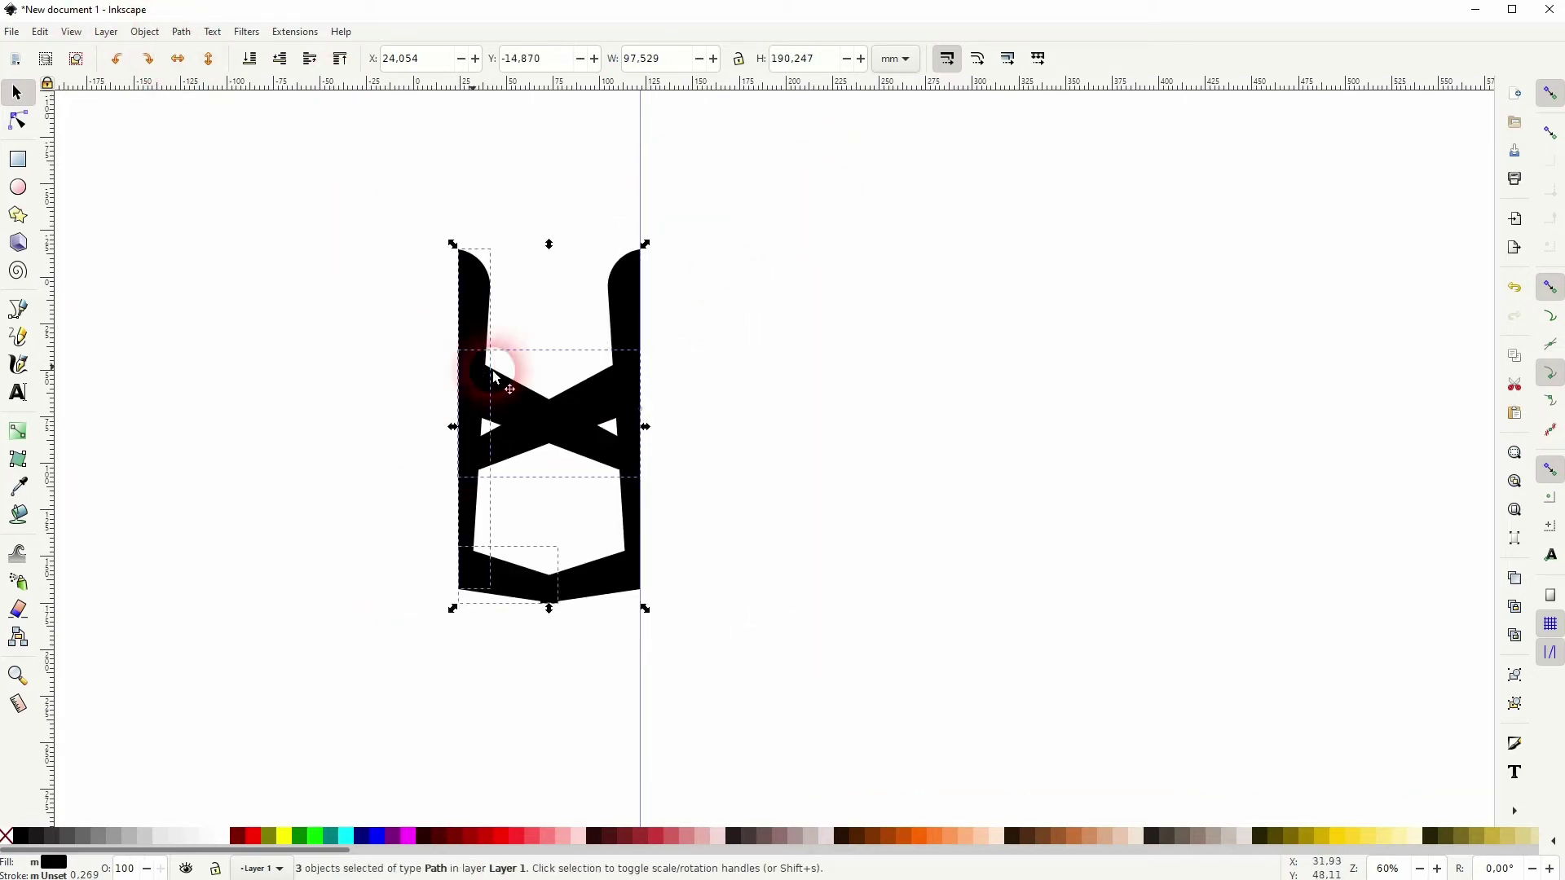
{"action": "left_click_drag", "start_coordinate": [495, 377], "coordinate": [681, 377]}
{"action": "left_click", "coordinate": [339, 604]}
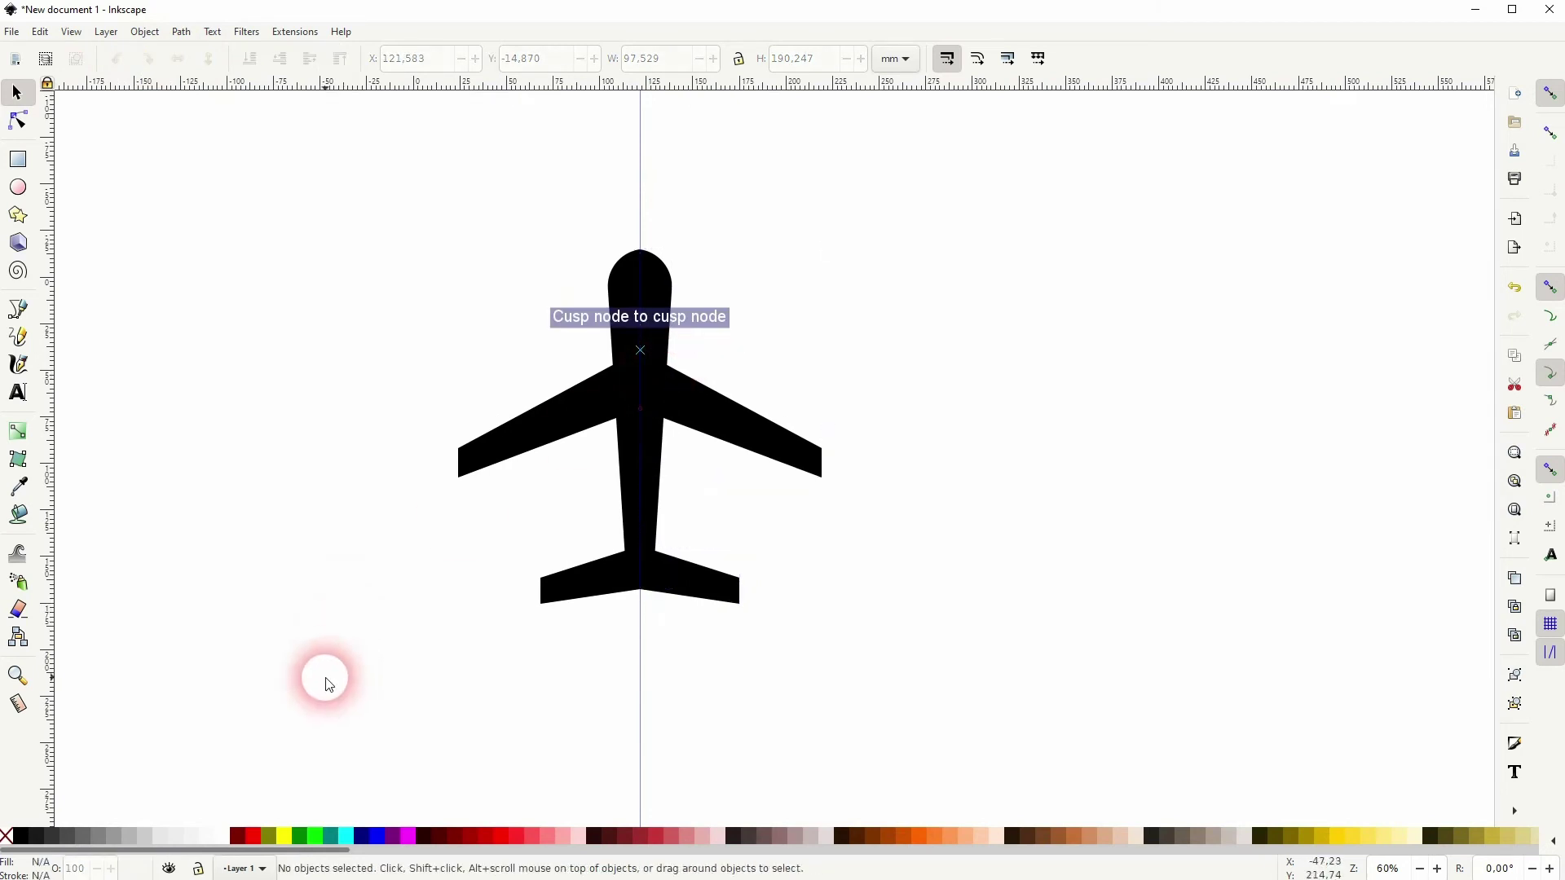
Step: Merge all six airplane pieces into one 18-node shape with Path > Union
{"action": "left_click_drag", "start_coordinate": [304, 682], "coordinate": [950, 157]}
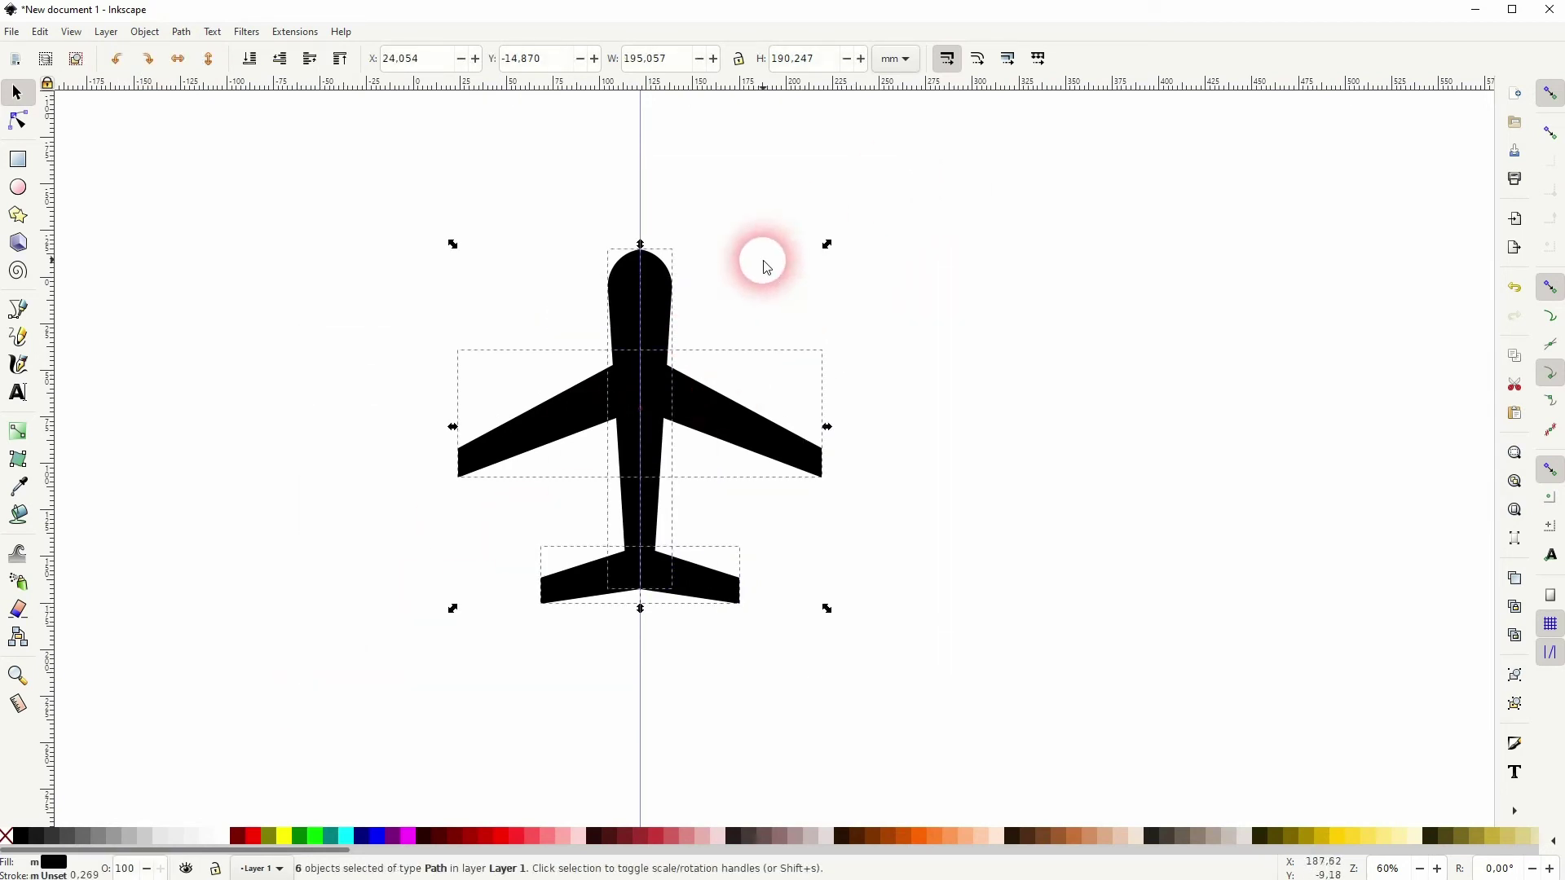
{"action": "left_click", "coordinate": [167, 72]}
{"action": "left_click", "coordinate": [181, 33]}
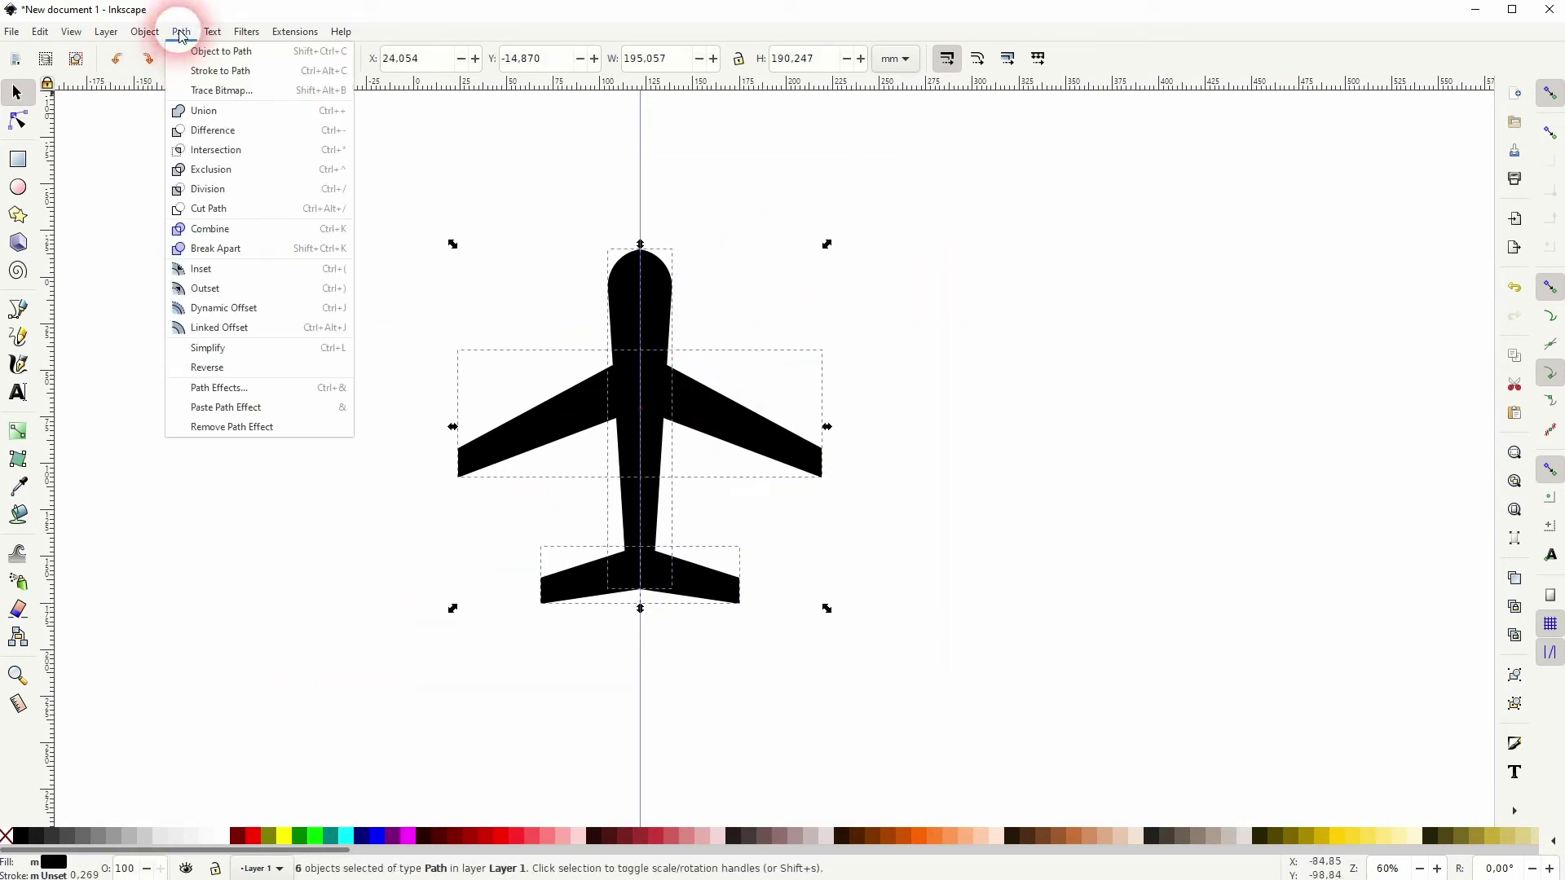
{"action": "left_click", "coordinate": [199, 112]}
Step: Rotate the airplane 45 degrees to a diagonal and move it back to the page centre
{"action": "left_click", "coordinate": [660, 390]}
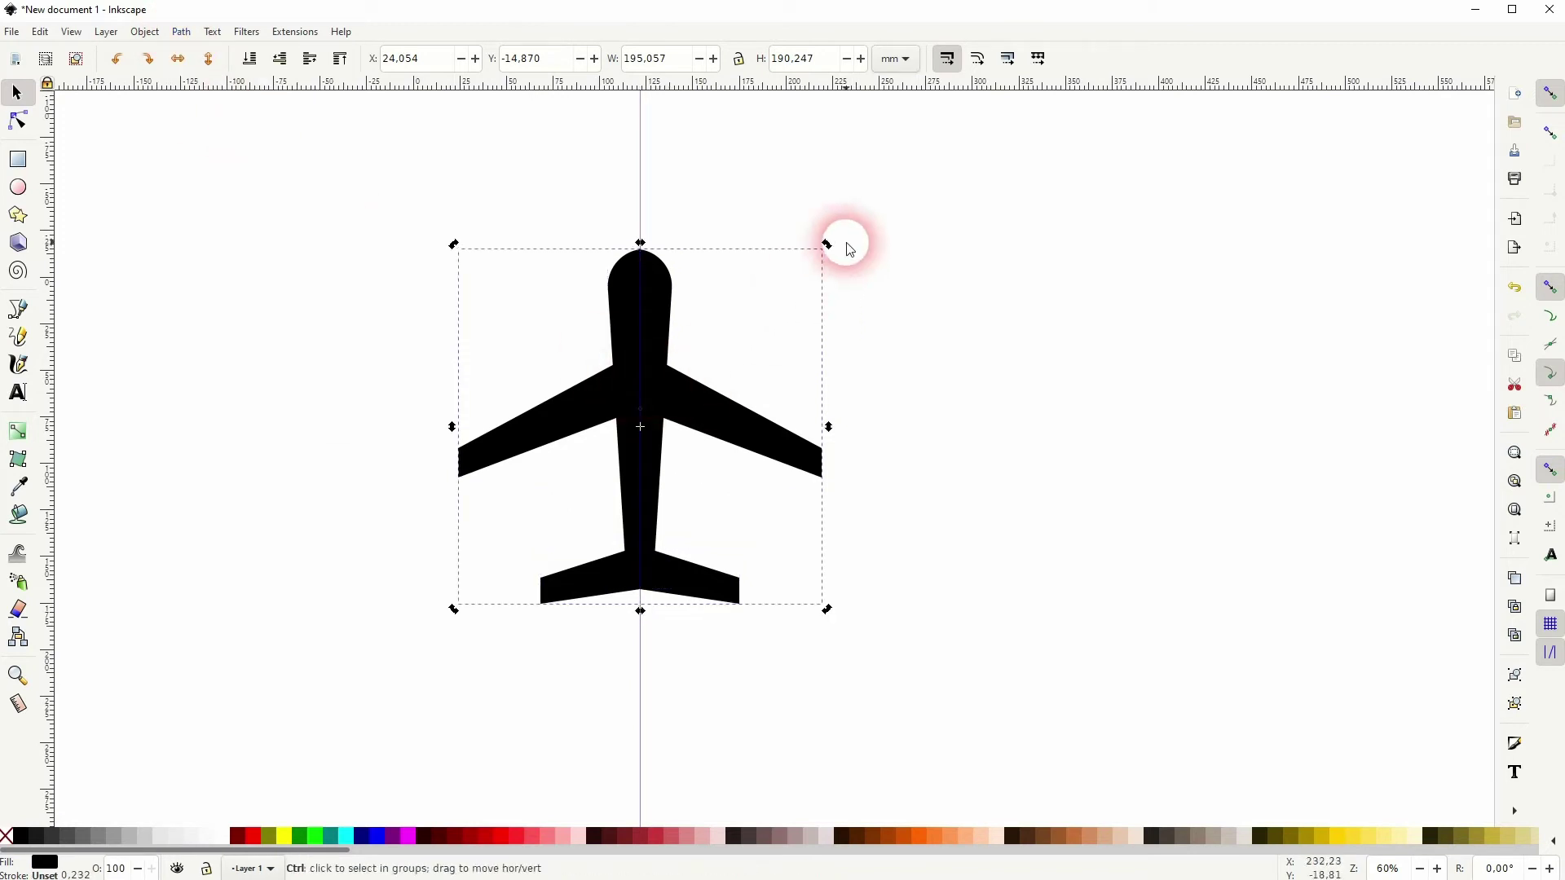
{"action": "left_click_drag", "start_coordinate": [828, 248], "coordinate": [652, 279]}
{"action": "left_click", "coordinate": [535, 430]}
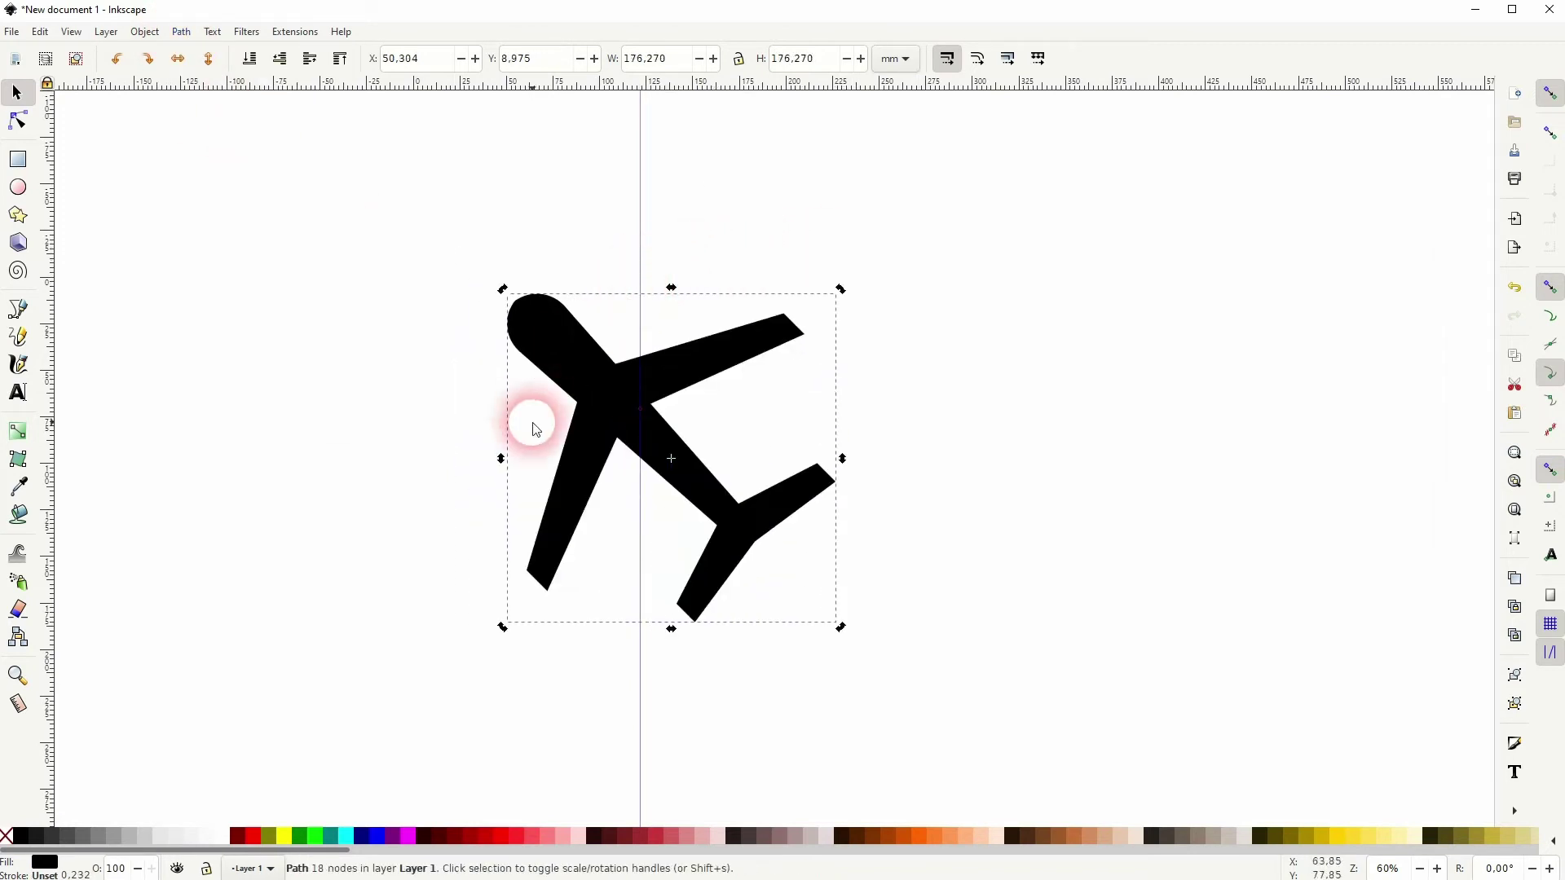
{"action": "left_click_drag", "start_coordinate": [621, 398], "coordinate": [366, 361]}
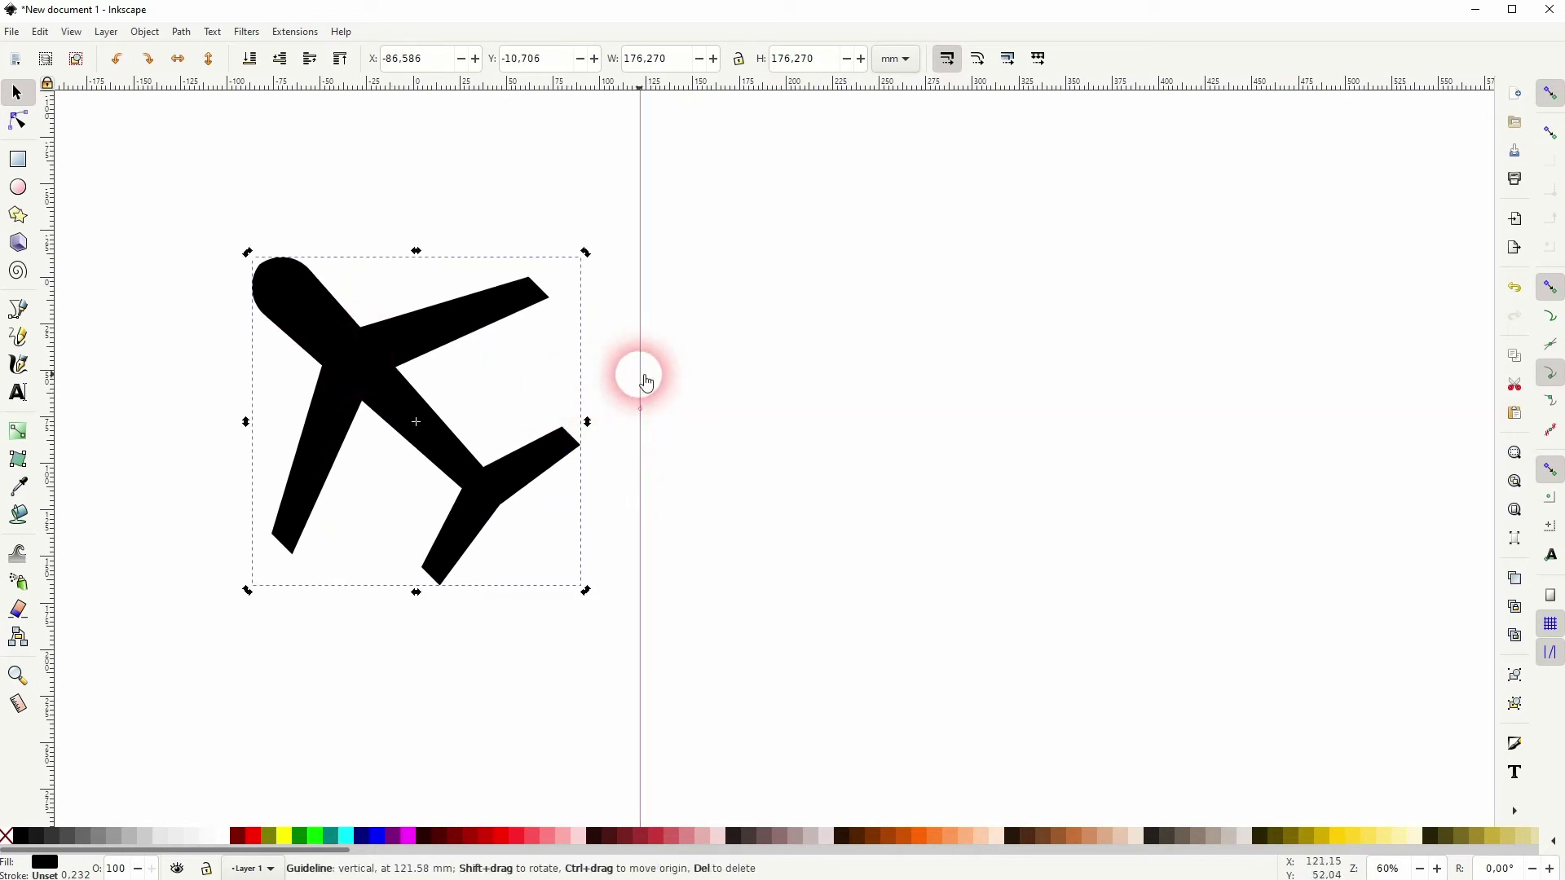
{"action": "left_click_drag", "start_coordinate": [384, 342], "coordinate": [654, 342]}
{"action": "left_click", "coordinate": [916, 303]}
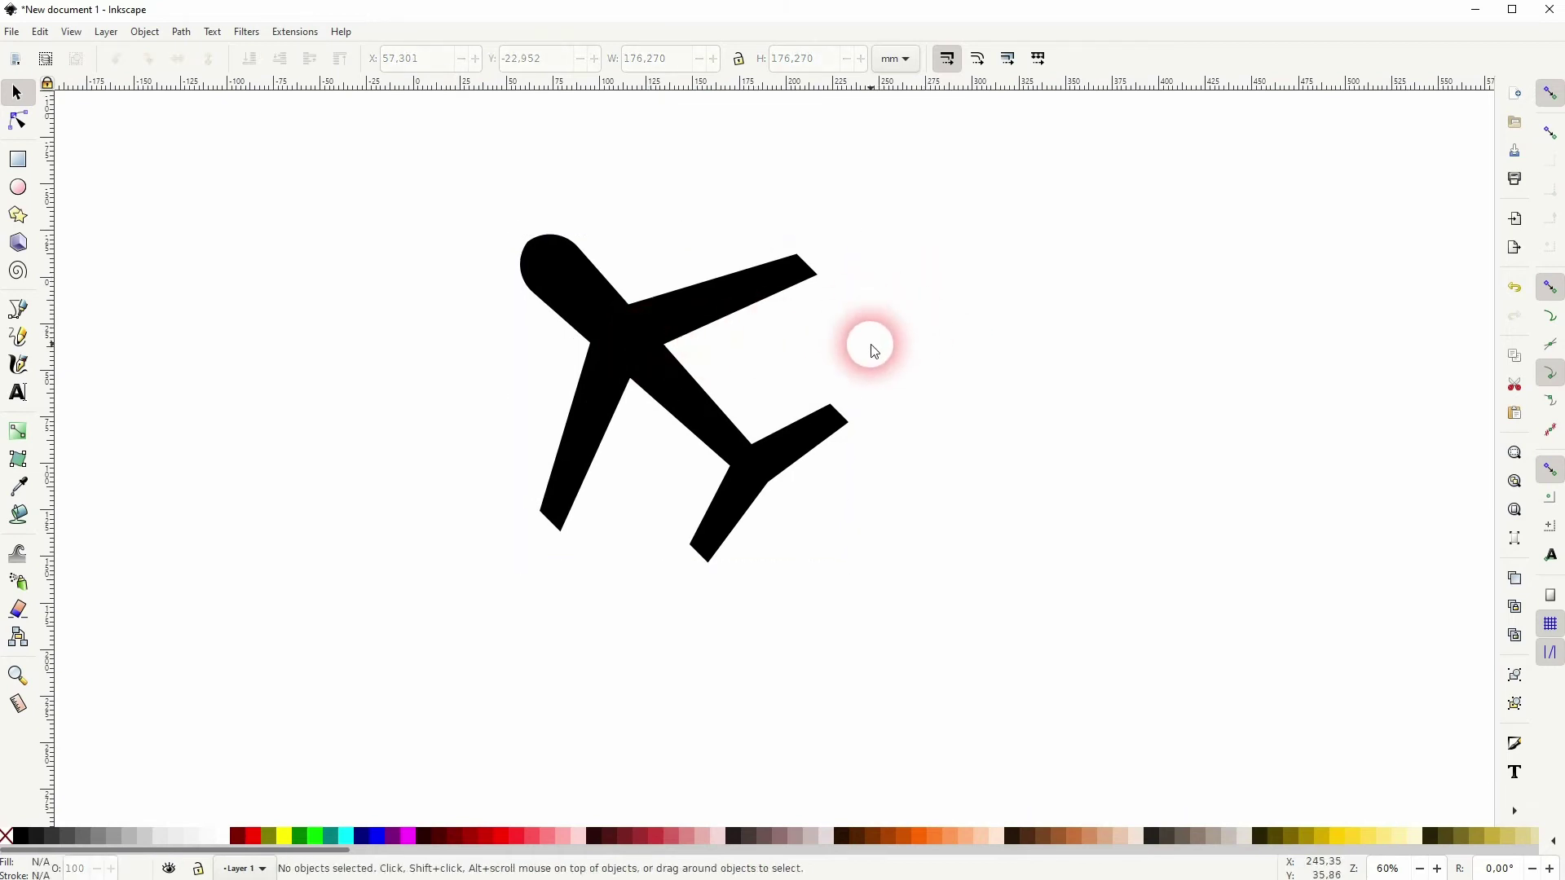
Step: Draw a large dark red circle over the airplane and lower it behind the plane
{"action": "left_click", "coordinate": [18, 187]}
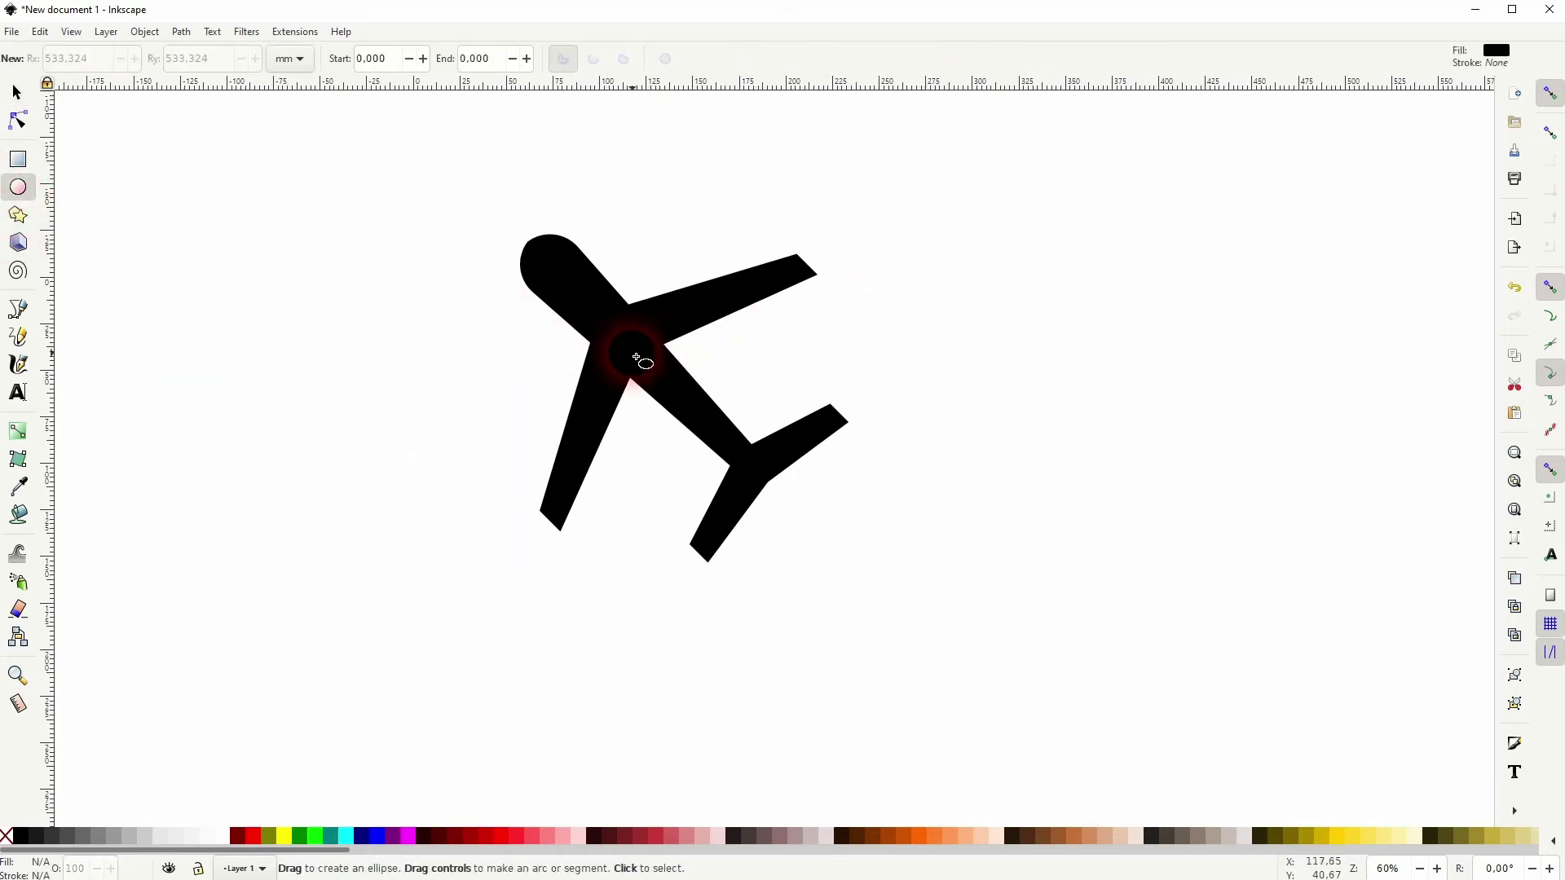
{"action": "left_click_drag", "start_coordinate": [654, 361], "coordinate": [903, 607]}
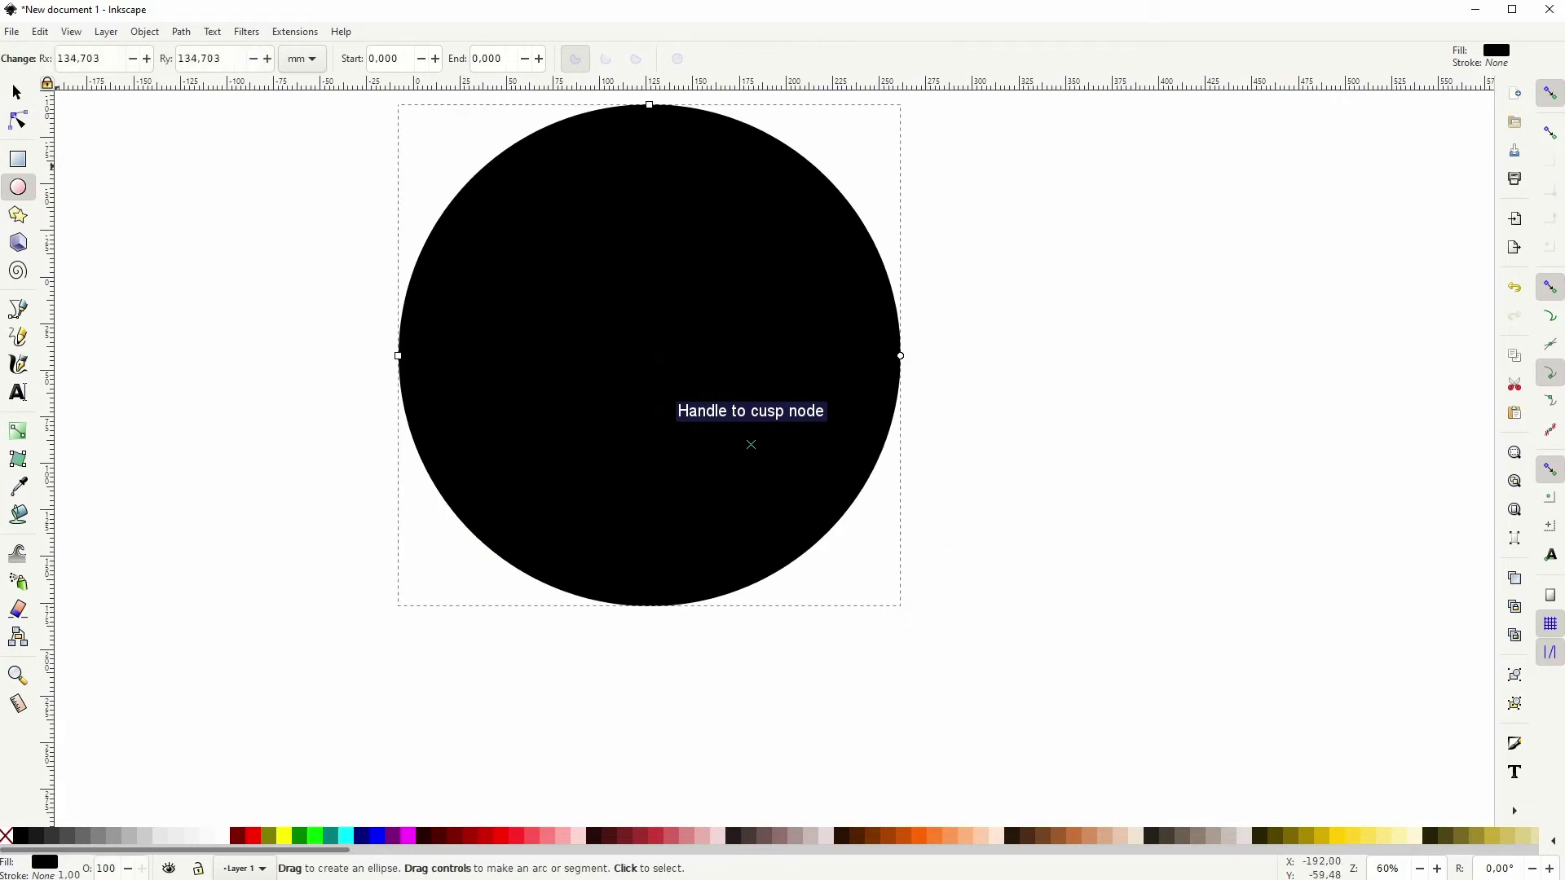
{"action": "left_click", "coordinate": [12, 99]}
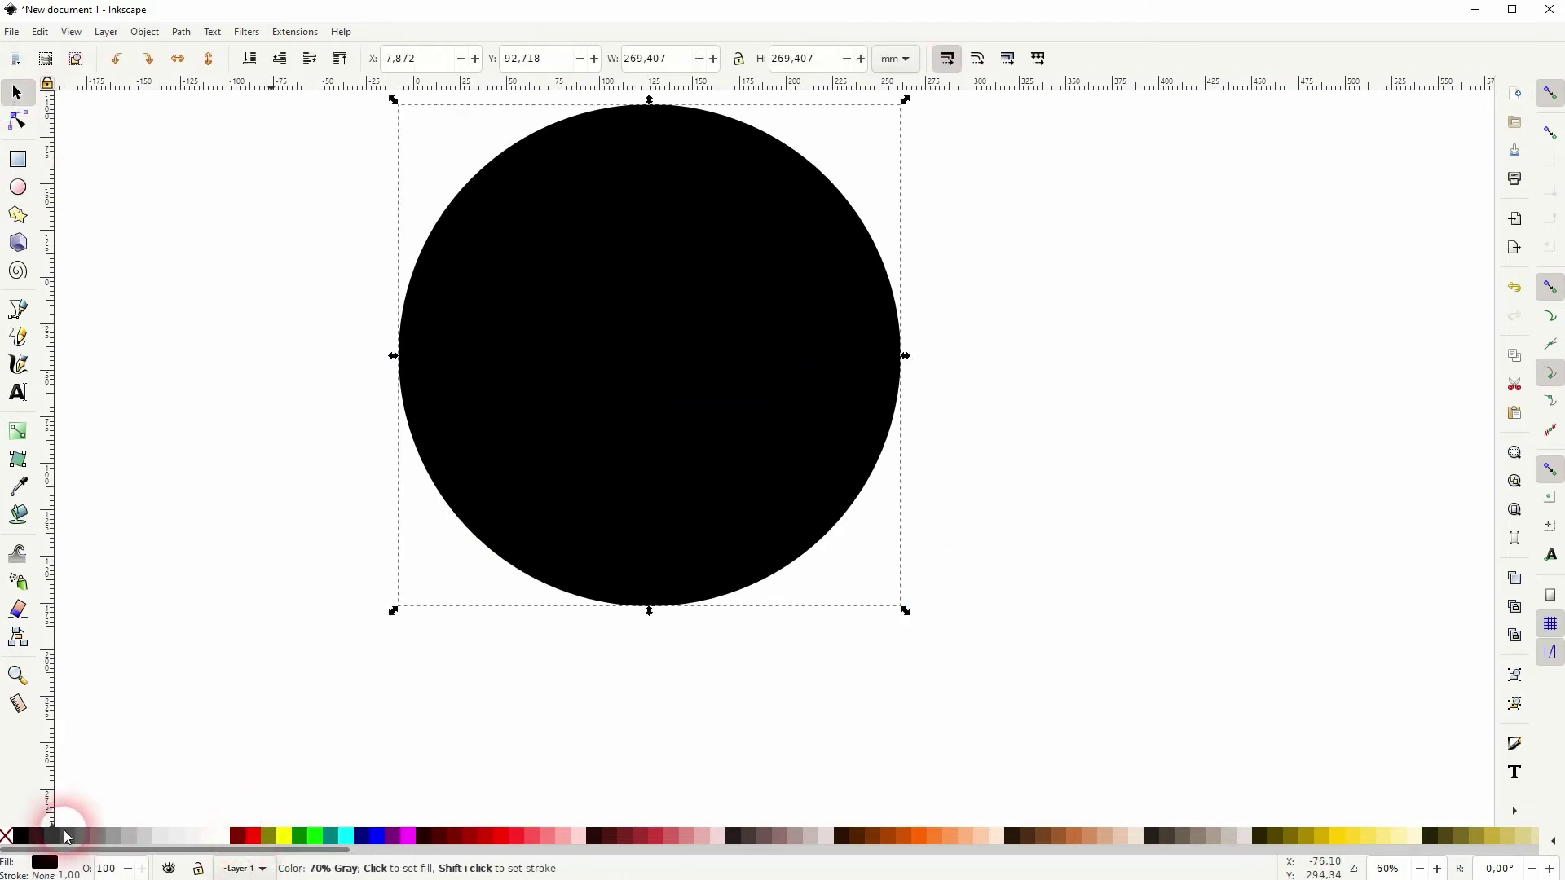
{"action": "left_click", "coordinate": [237, 837]}
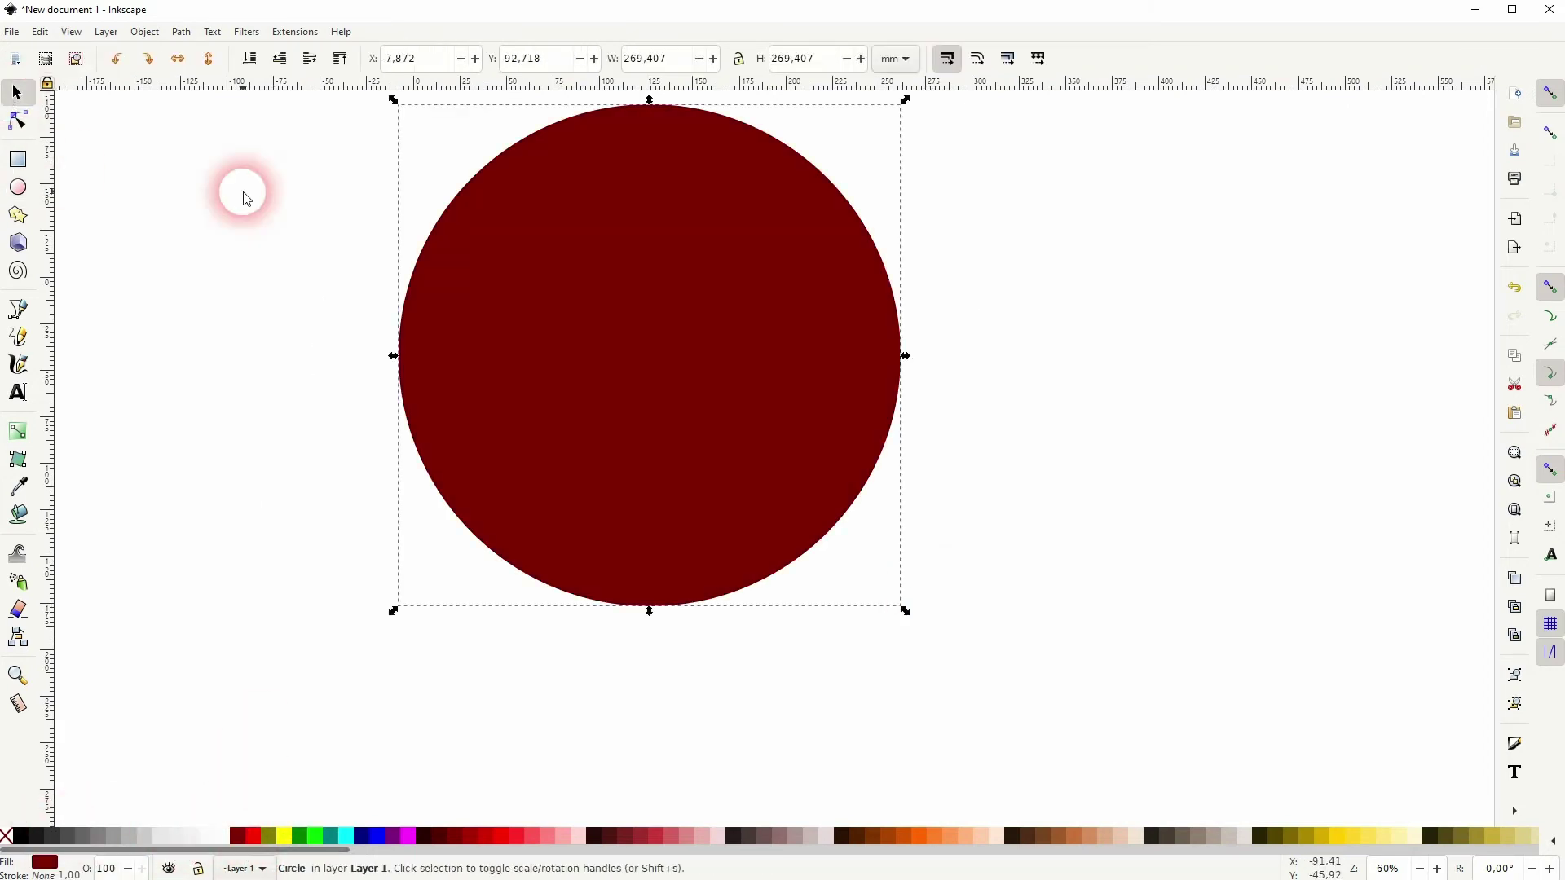
{"action": "left_click", "coordinate": [249, 58]}
{"action": "left_click", "coordinate": [176, 381]}
{"action": "left_click_drag", "start_coordinate": [688, 231], "coordinate": [682, 252]}
Step: Centre the circle and airplane on each other horizontally and vertically using Align and Distribute
{"action": "left_click_drag", "start_coordinate": [195, 725], "coordinate": [962, 96]}
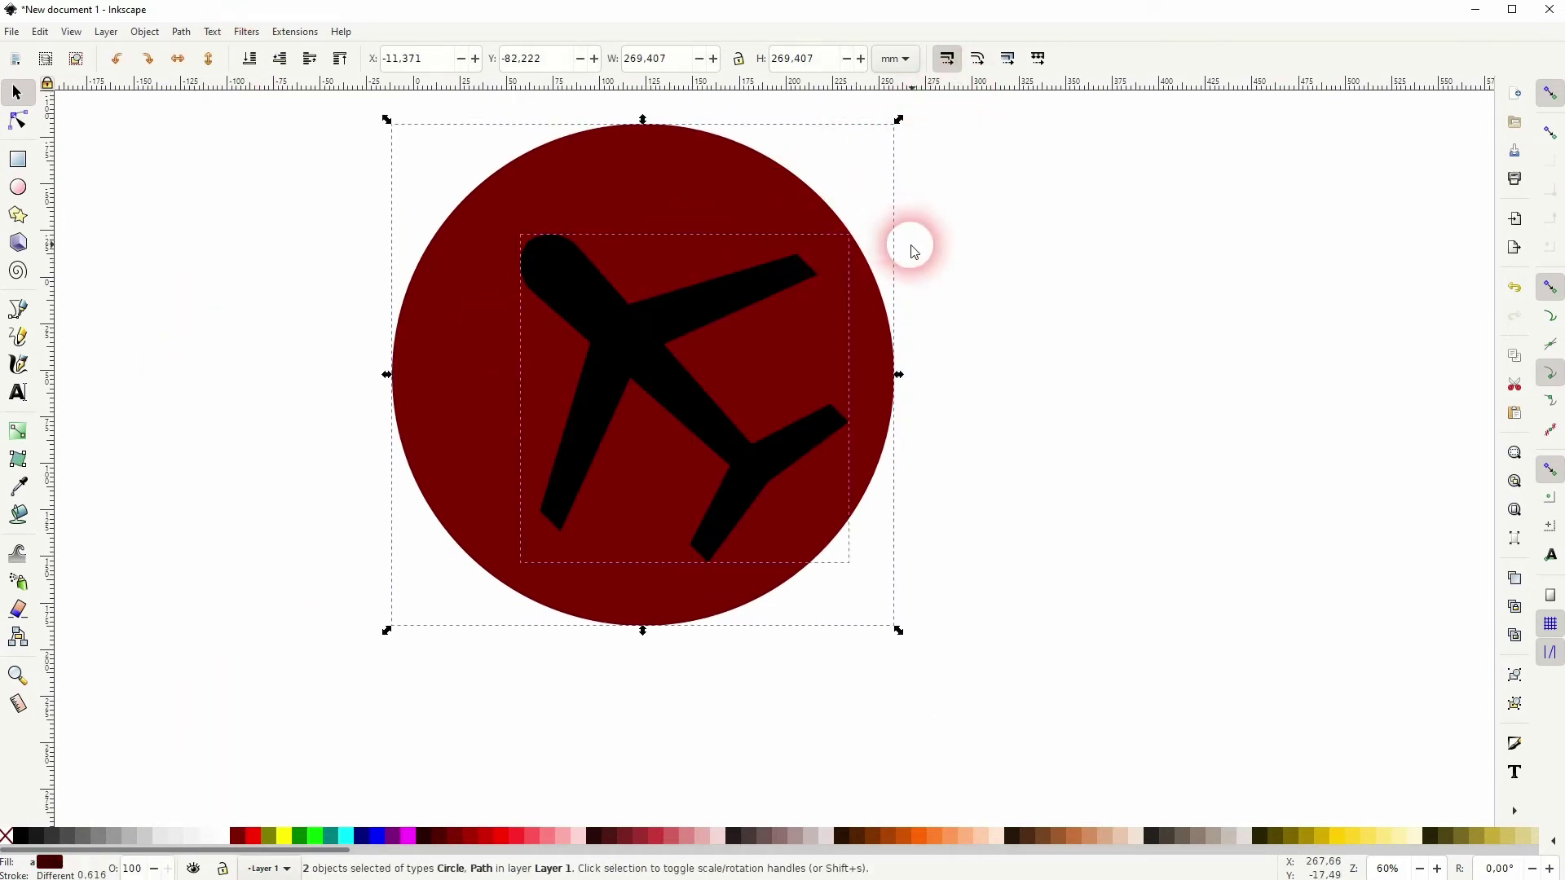
{"action": "left_click", "coordinate": [147, 38]}
{"action": "left_click", "coordinate": [210, 544]}
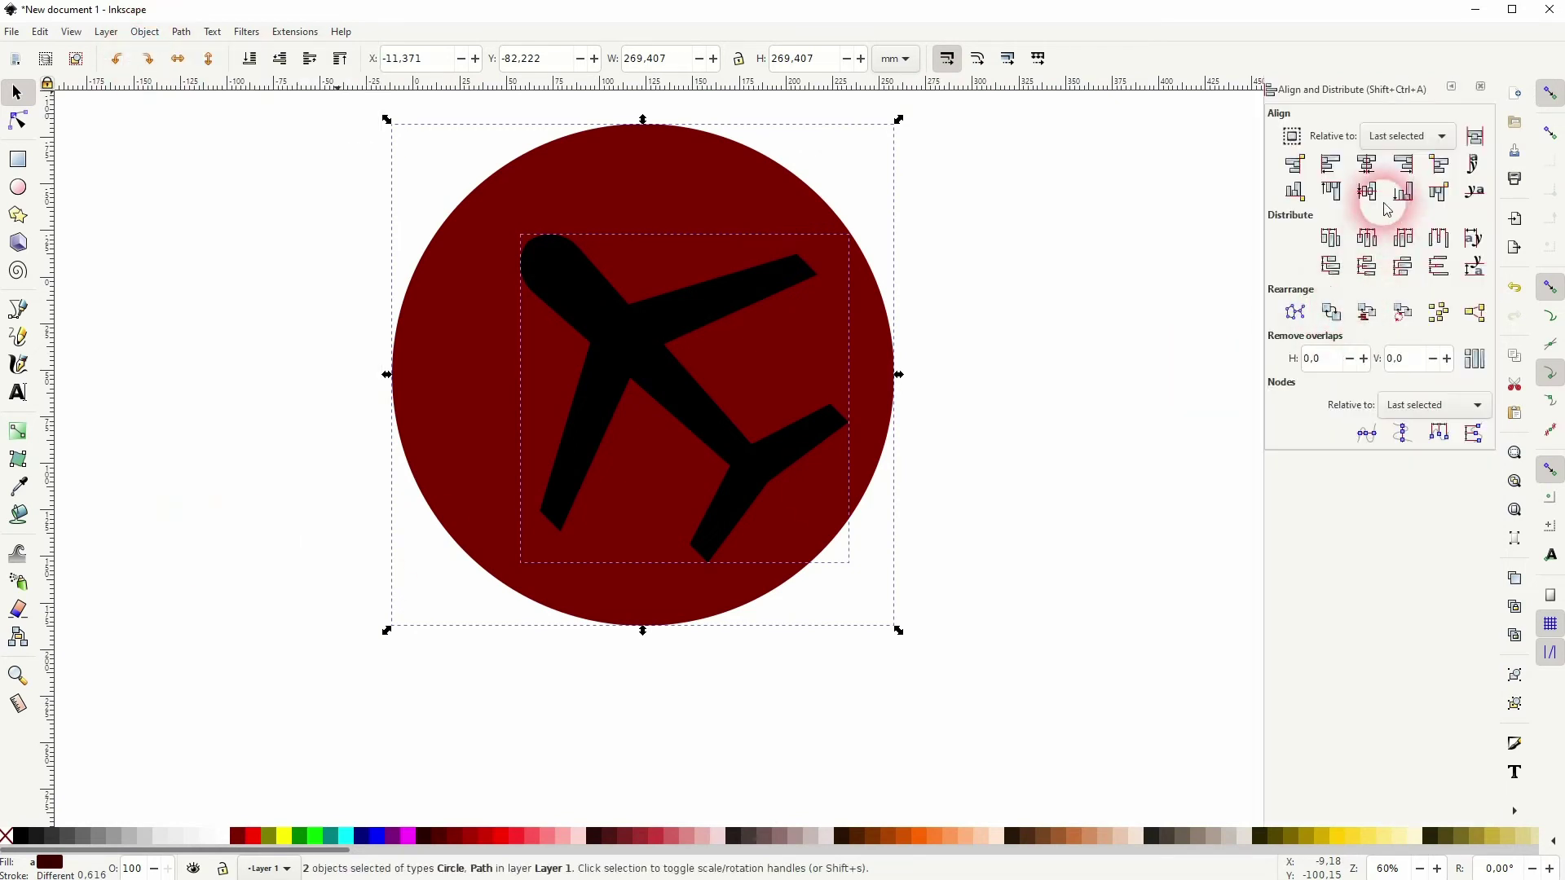
{"action": "left_click", "coordinate": [1367, 164]}
{"action": "left_click", "coordinate": [1366, 191]}
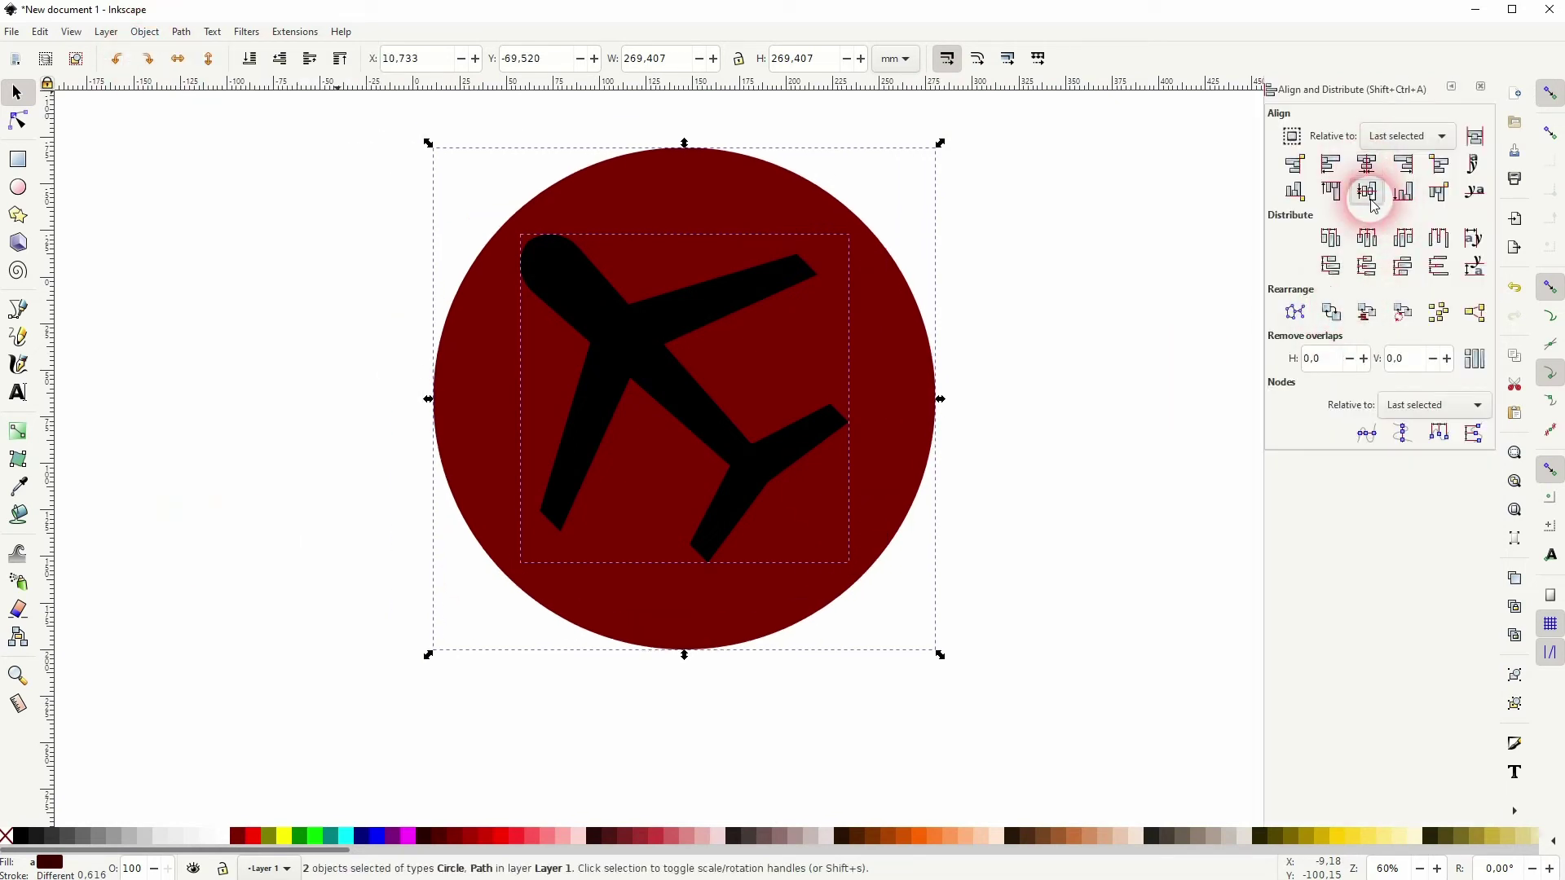
{"action": "left_click", "coordinate": [1481, 87]}
{"action": "left_click", "coordinate": [1087, 414]}
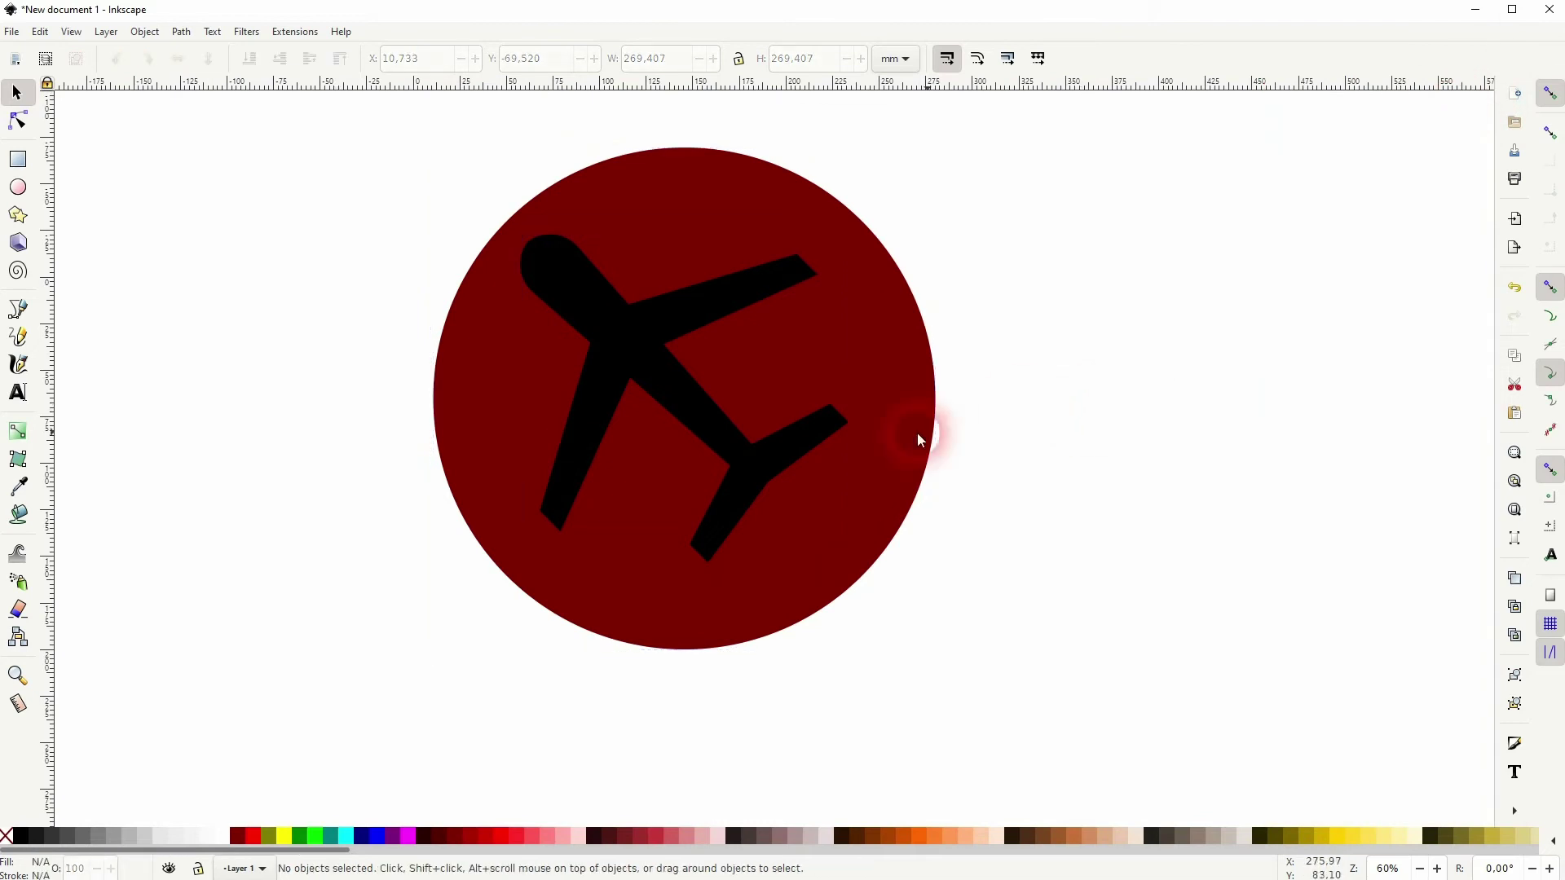
Step: Nudge the airplane down-right and add two parallel diagonal guides touching its wingtip and lower-left corner
{"action": "left_click_drag", "start_coordinate": [643, 359], "coordinate": [660, 376]}
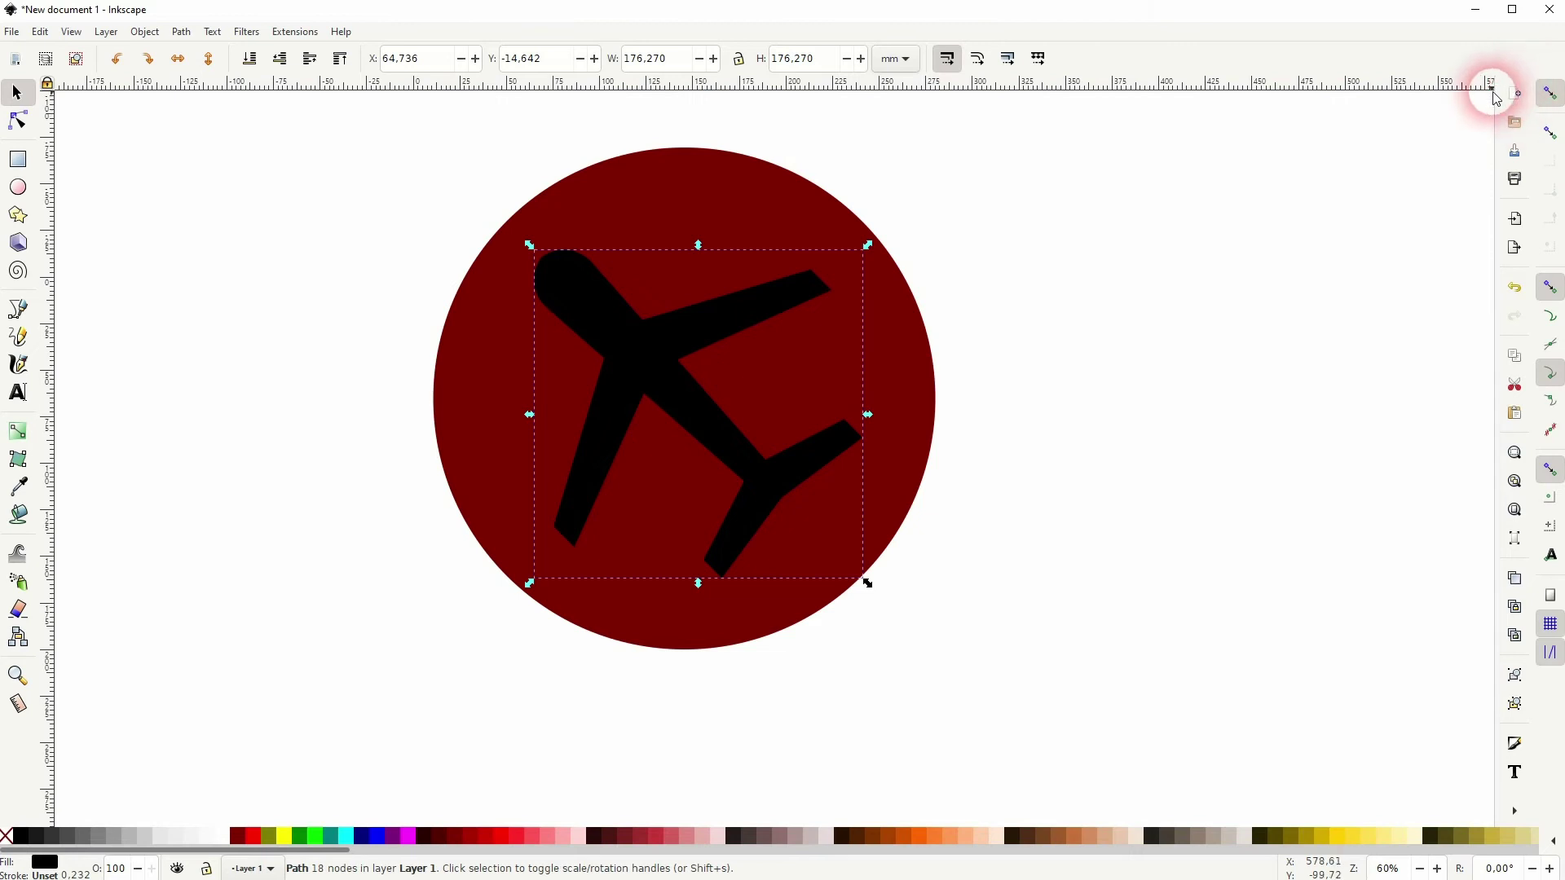
{"action": "left_click_drag", "start_coordinate": [1496, 99], "coordinate": [866, 290]}
{"action": "left_click_drag", "start_coordinate": [1486, 87], "coordinate": [561, 544]}
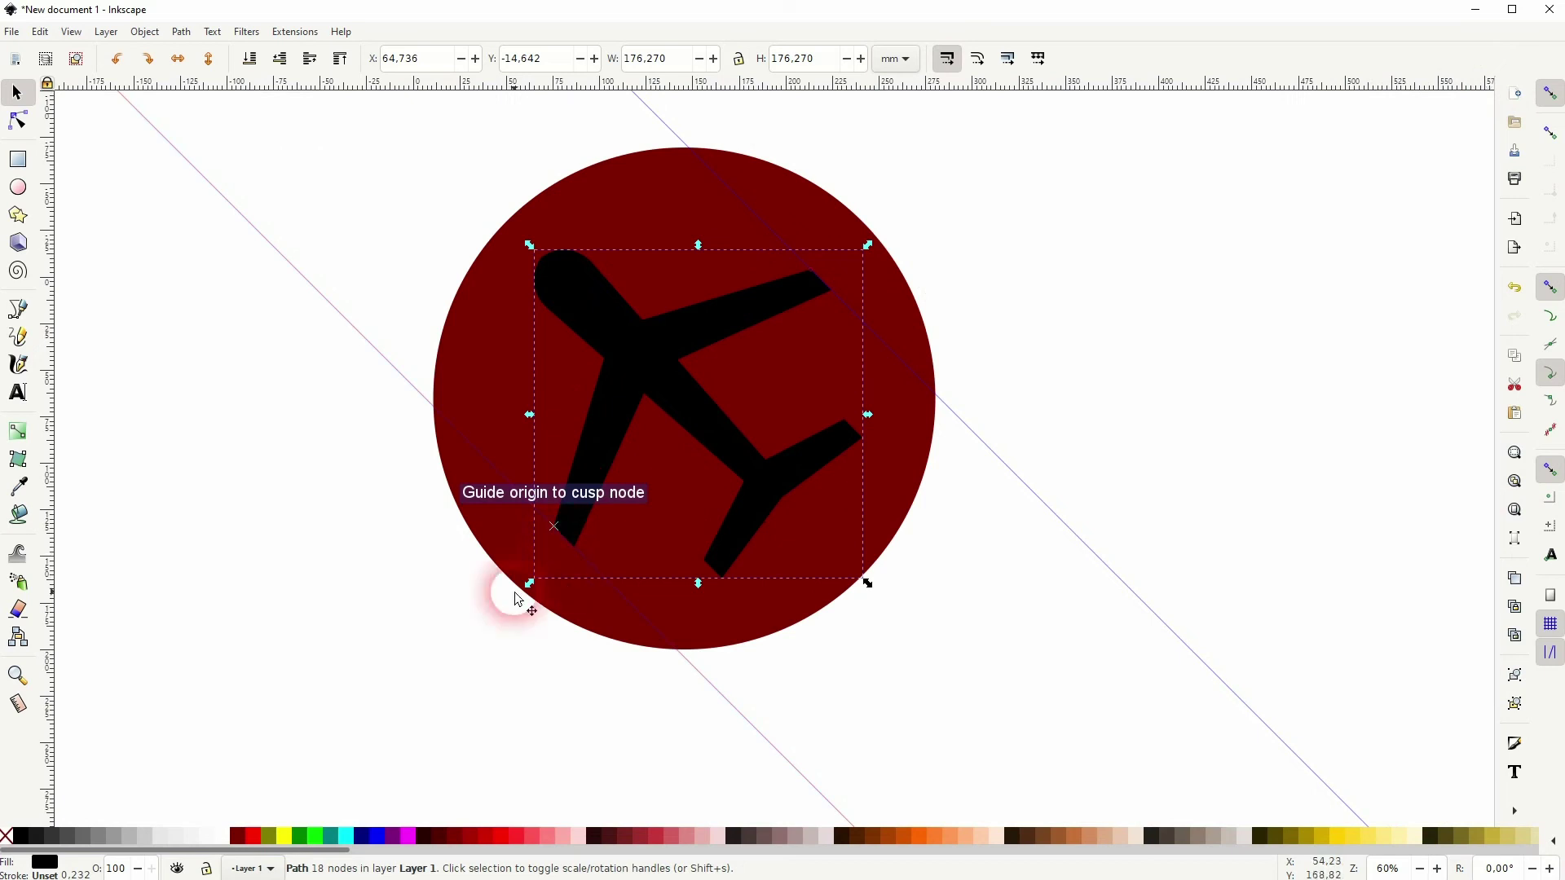
Step: Trace a closed Bezier shadow outline along the guides, then undo the outline and guides with Ctrl+Z
{"action": "left_click", "coordinate": [18, 308]}
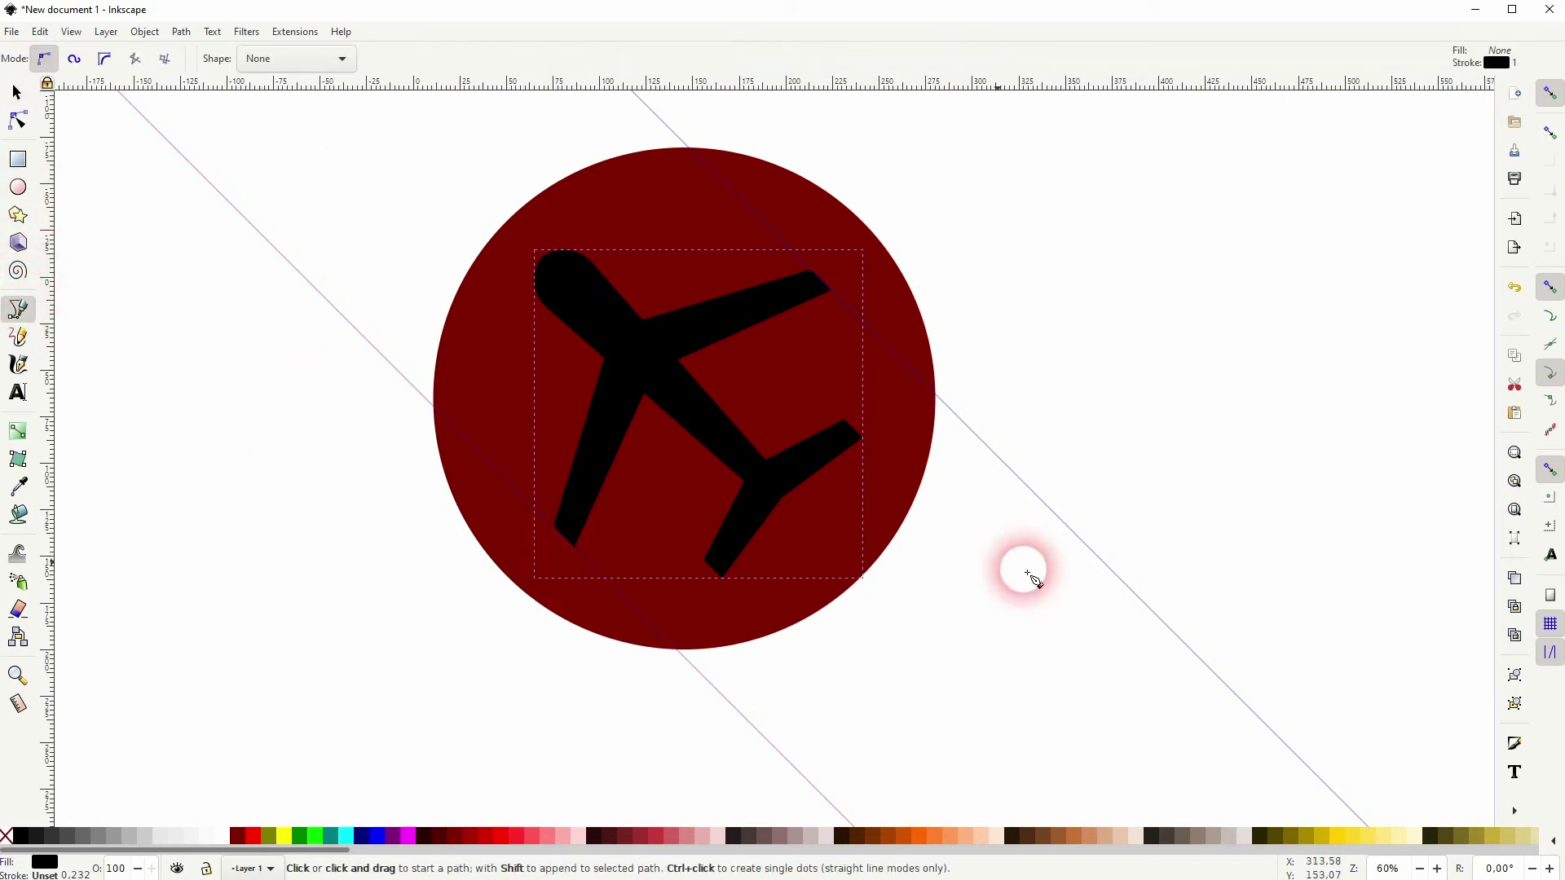
{"action": "left_click", "coordinate": [1187, 646]}
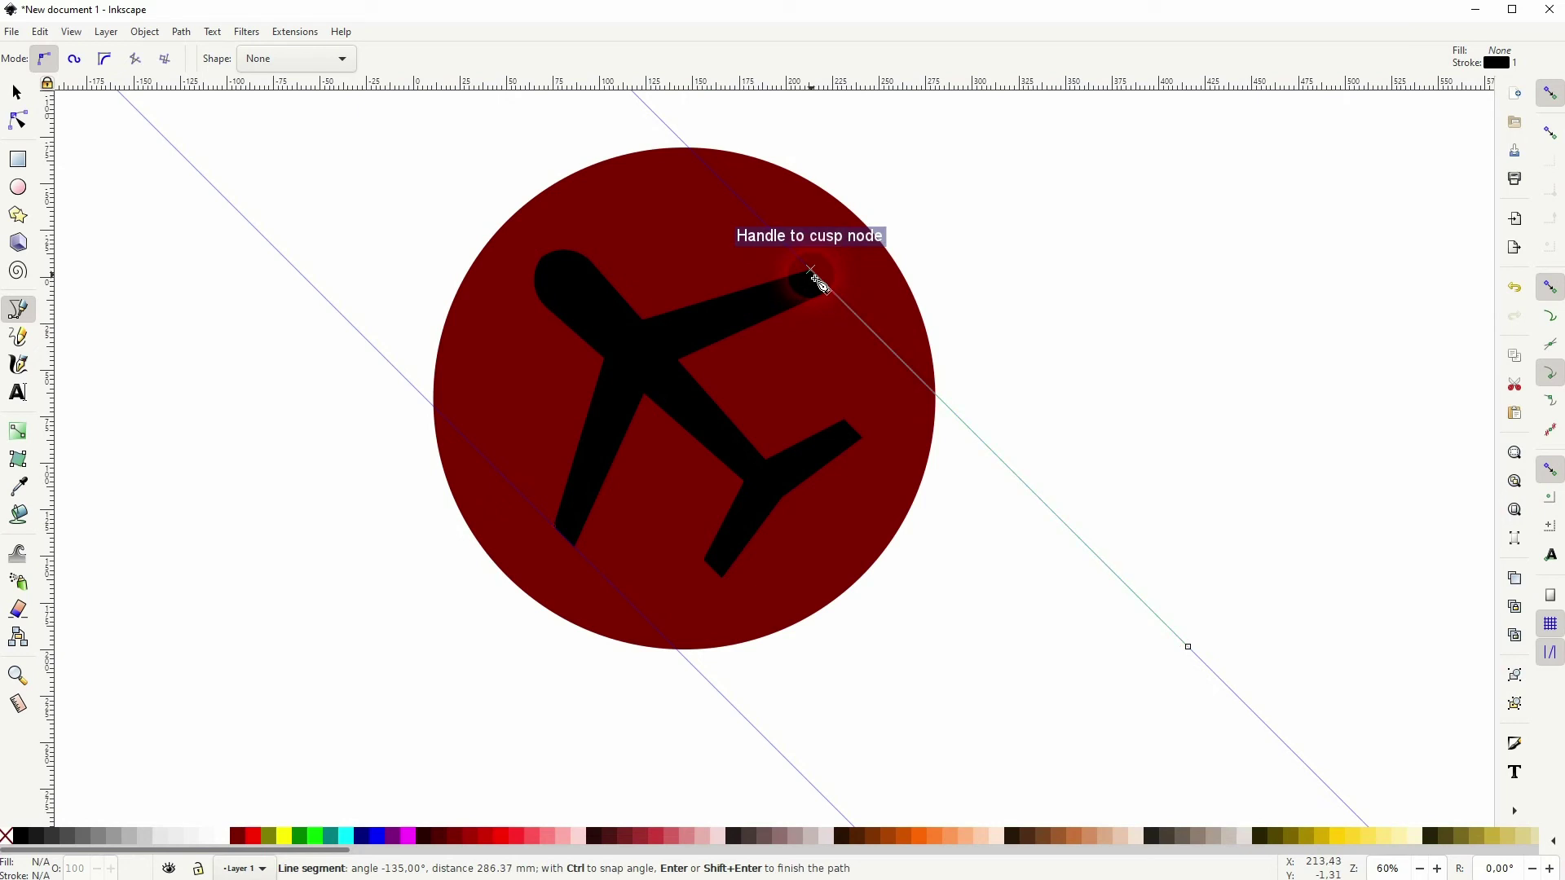
{"action": "left_click", "coordinate": [813, 274]}
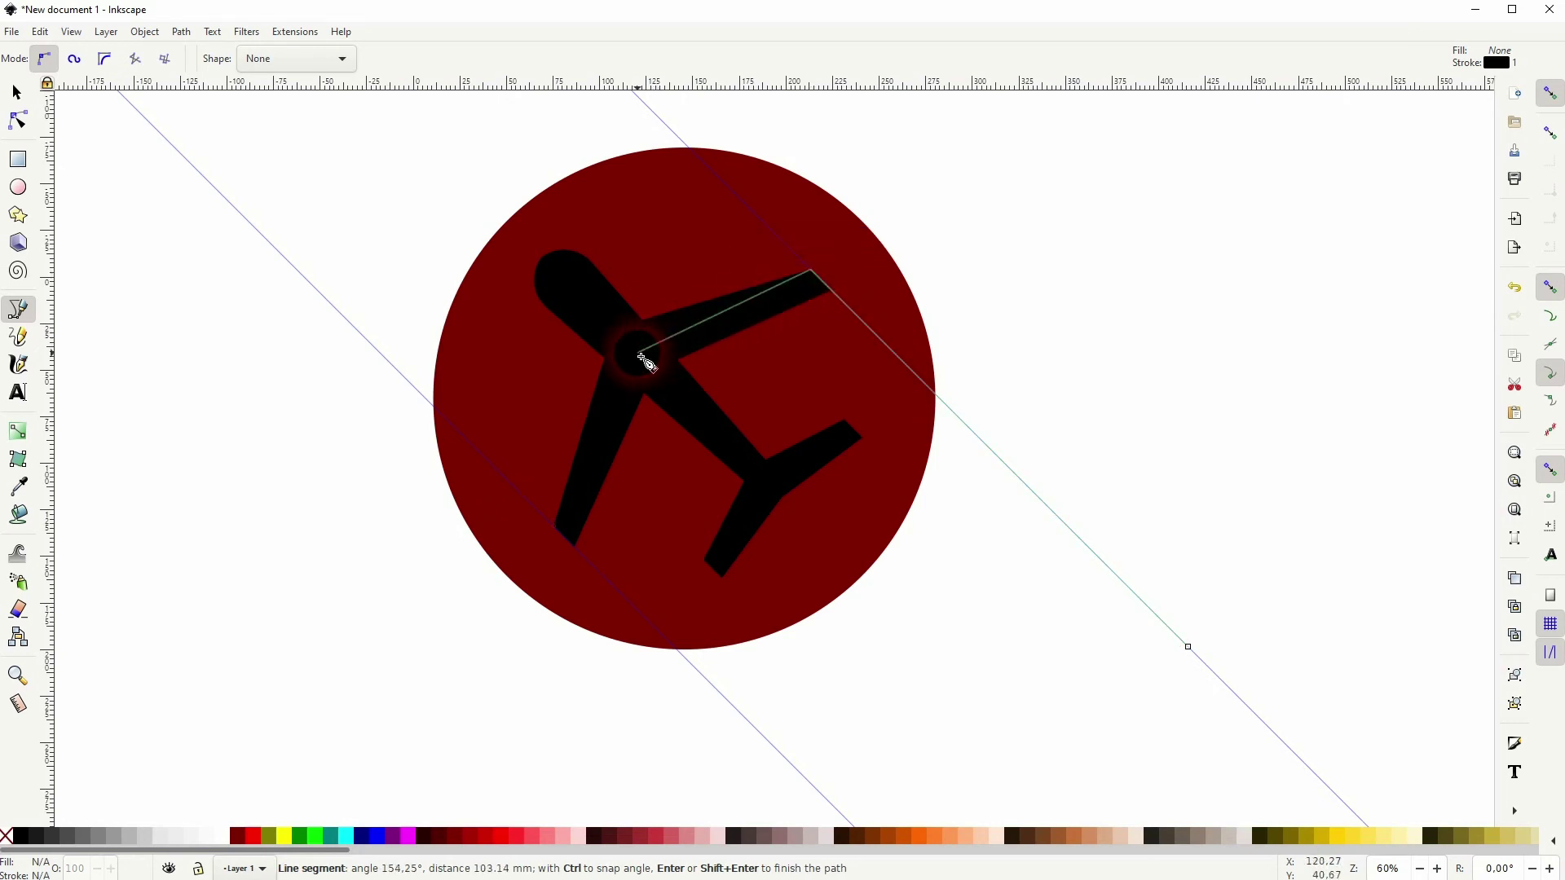
{"action": "left_click", "coordinate": [638, 353]}
{"action": "left_click", "coordinate": [556, 528]}
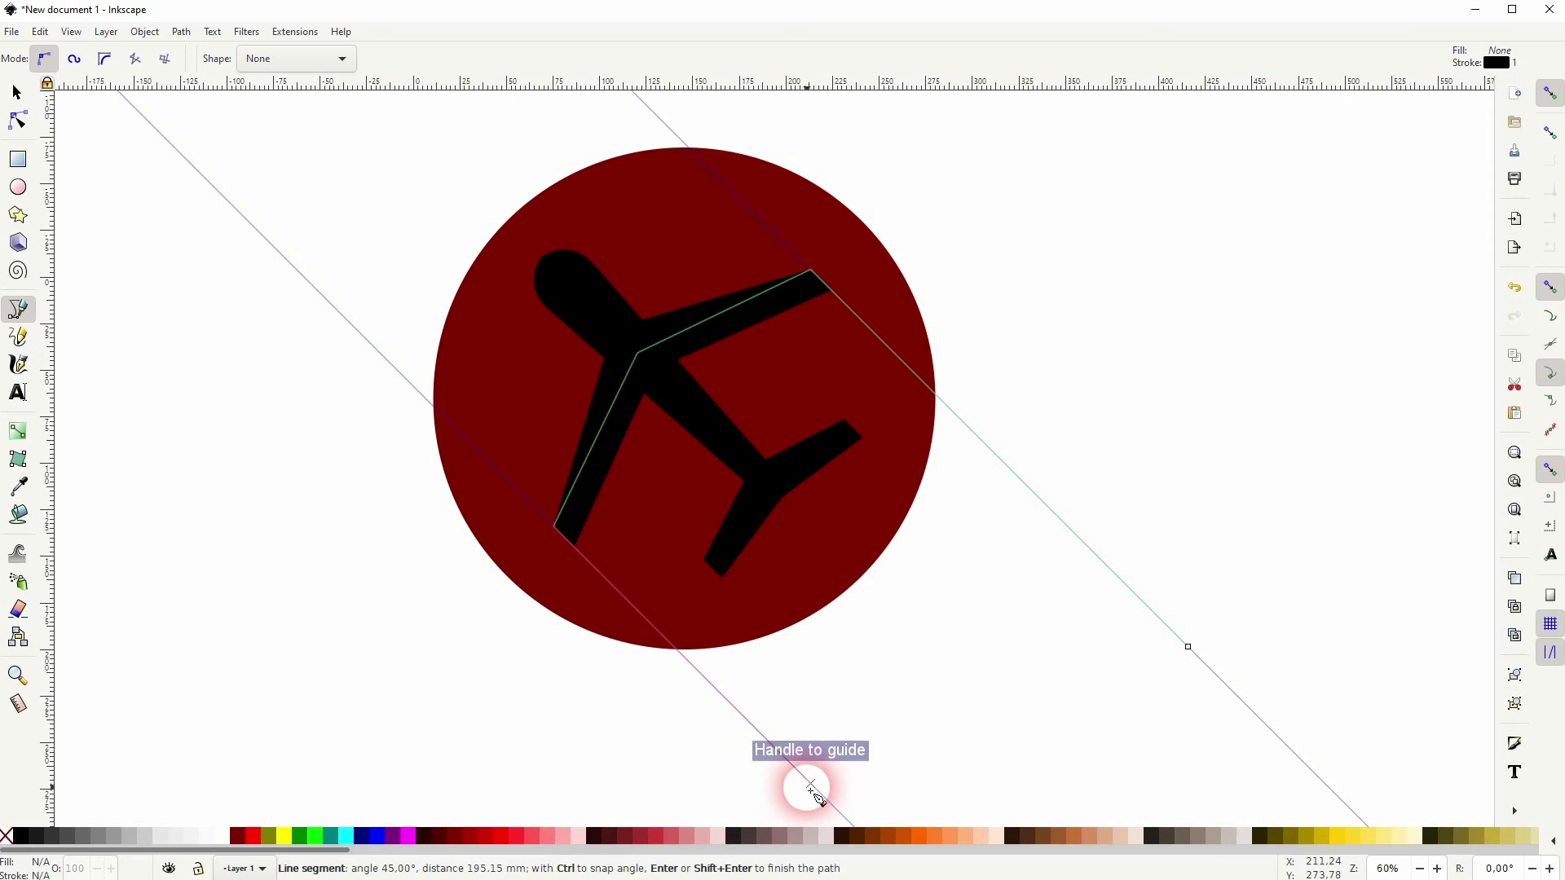
{"action": "left_click", "coordinate": [812, 782]}
{"action": "left_click", "coordinate": [1188, 648]}
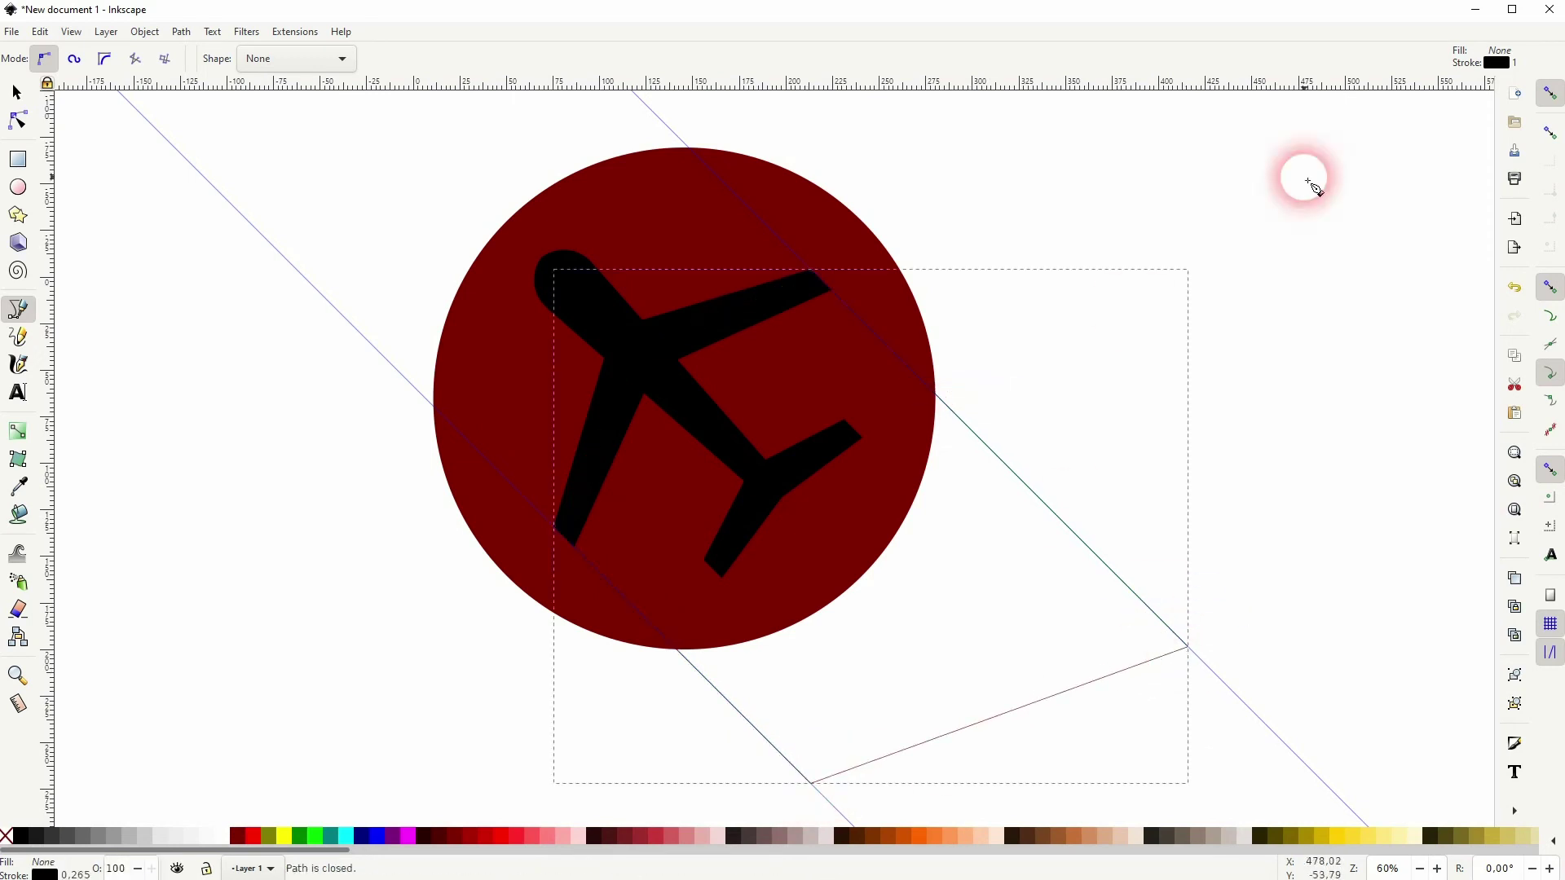
{"action": "left_click_drag", "start_coordinate": [1316, 129], "coordinate": [1477, 70]}
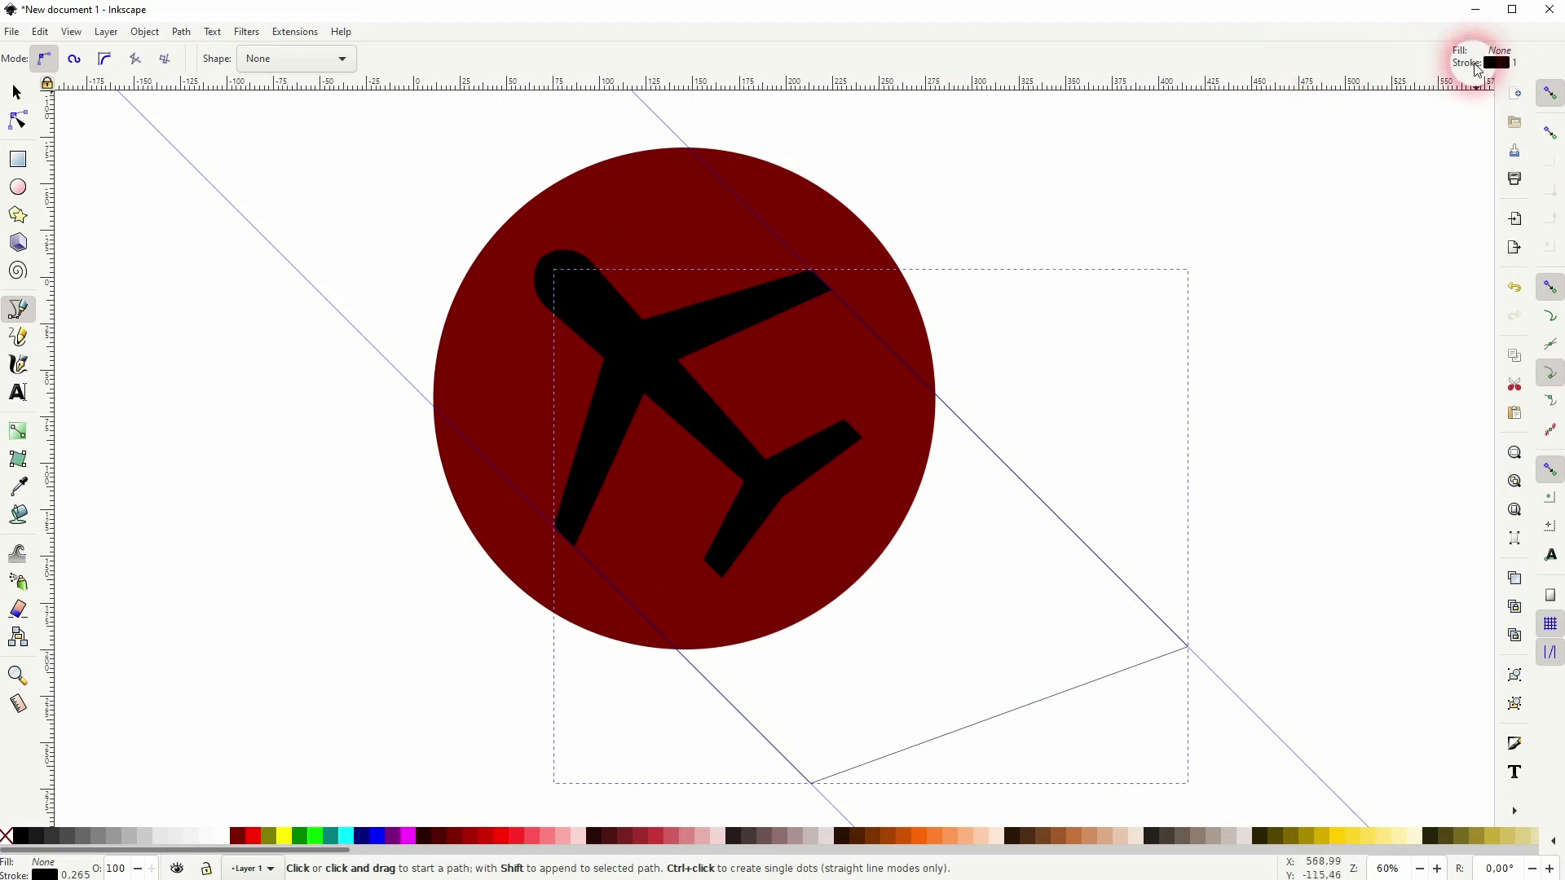
{"action": "key", "text": "ctrl+z"}
{"action": "key", "text": "ctrl+z"}
{"action": "key", "text": "ctrl+z"}
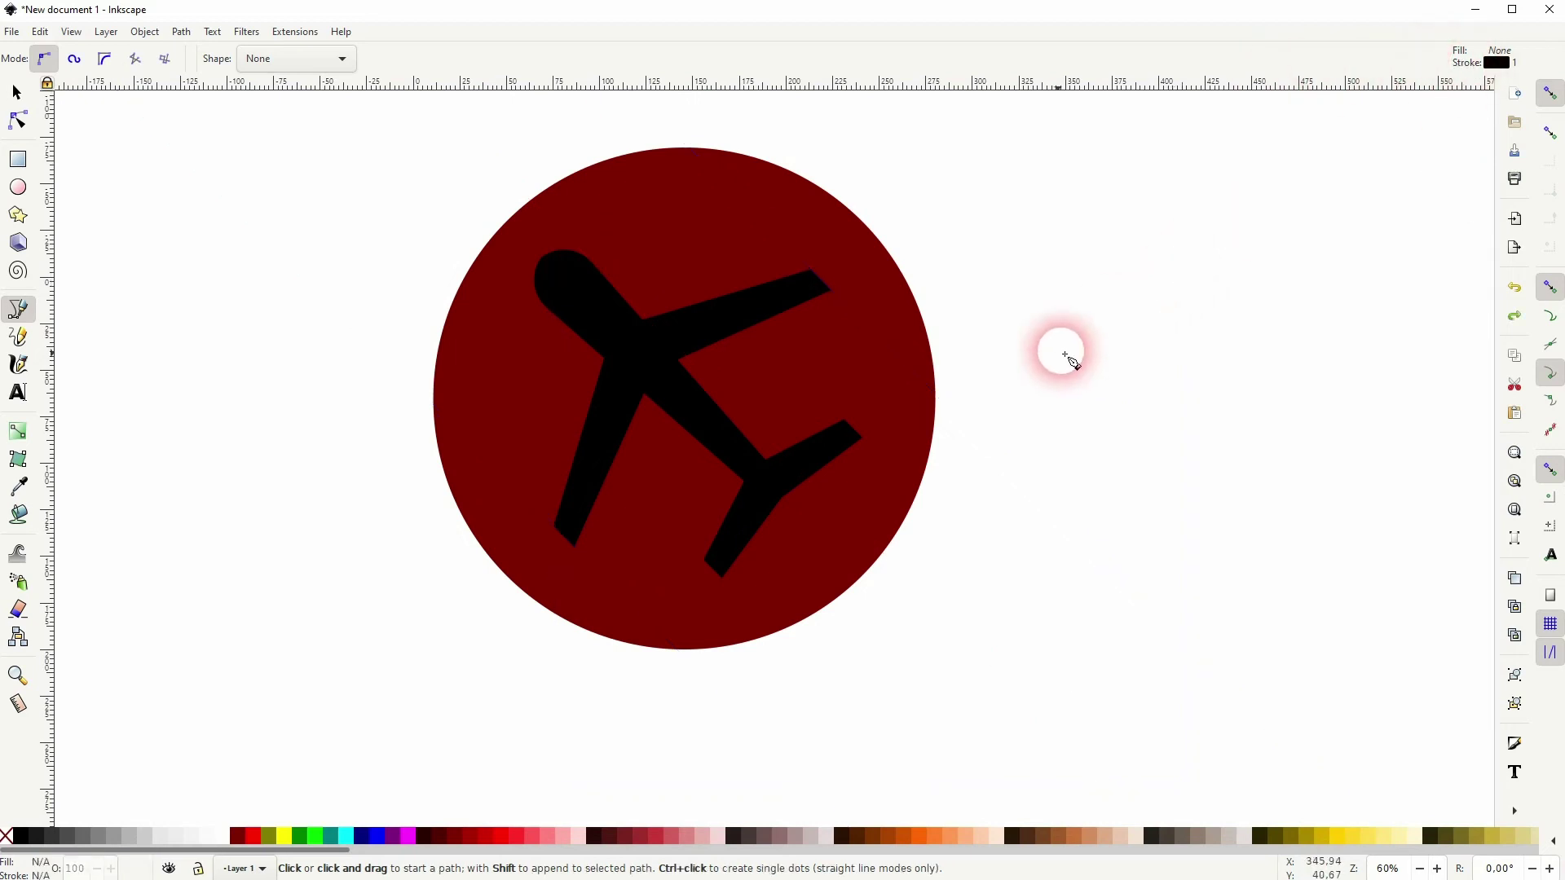
Step: Place diagonal guides through the wing tip, nose and lower-left wingtip, with snapping to paths enabled
{"action": "left_click_drag", "start_coordinate": [1488, 66], "coordinate": [817, 281]}
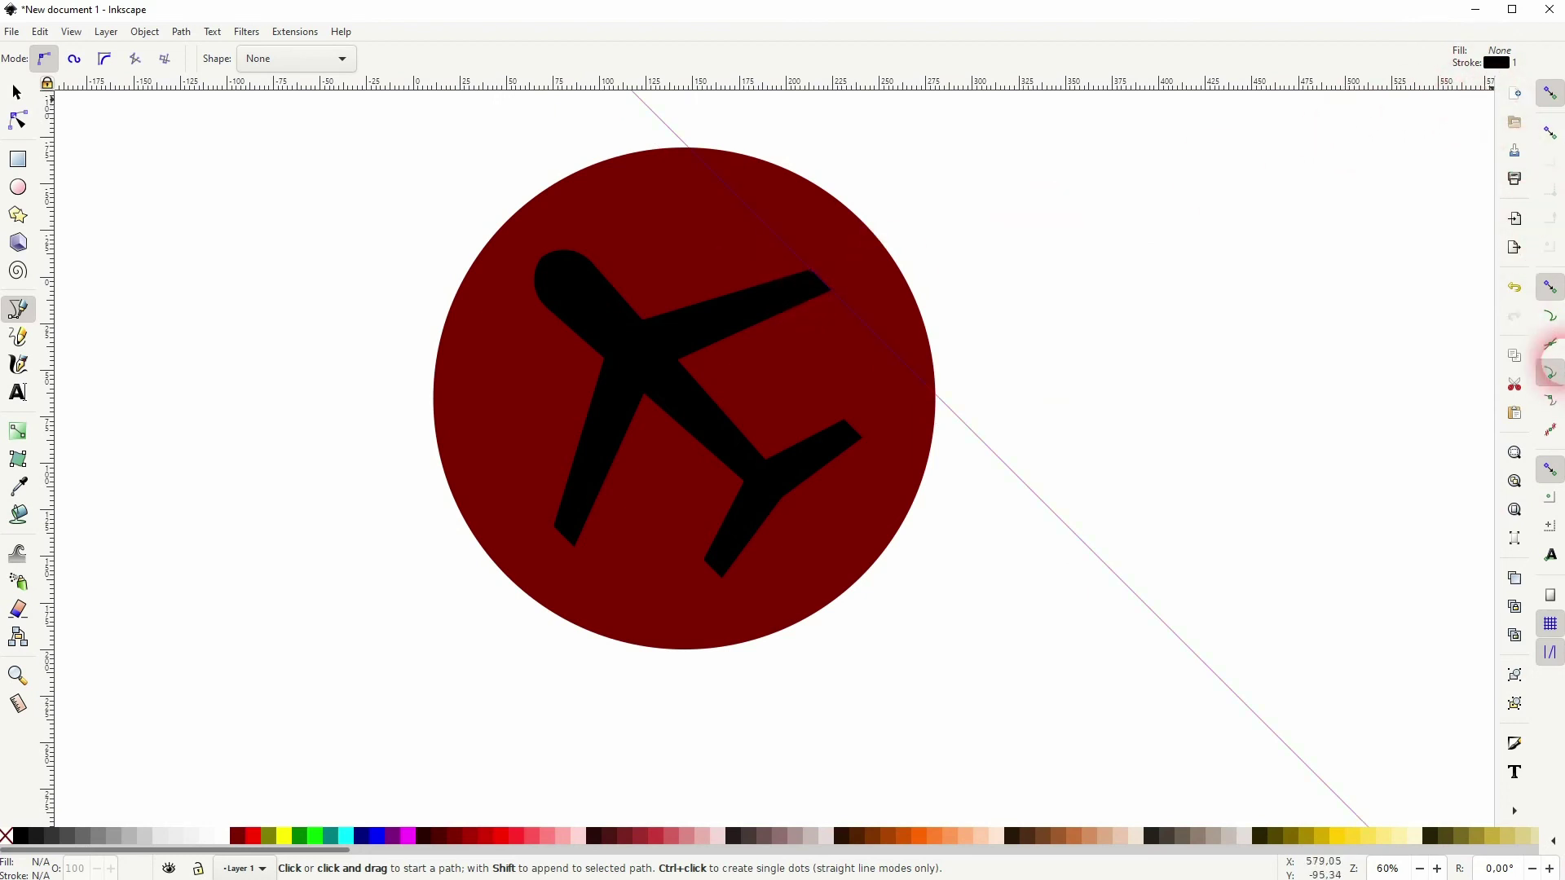
{"action": "left_click", "coordinate": [1549, 314]}
{"action": "left_click_drag", "start_coordinate": [1465, 77], "coordinate": [620, 308]}
{"action": "scroll", "coordinate": [623, 314], "scroll_direction": "up", "scroll_amount": 6}
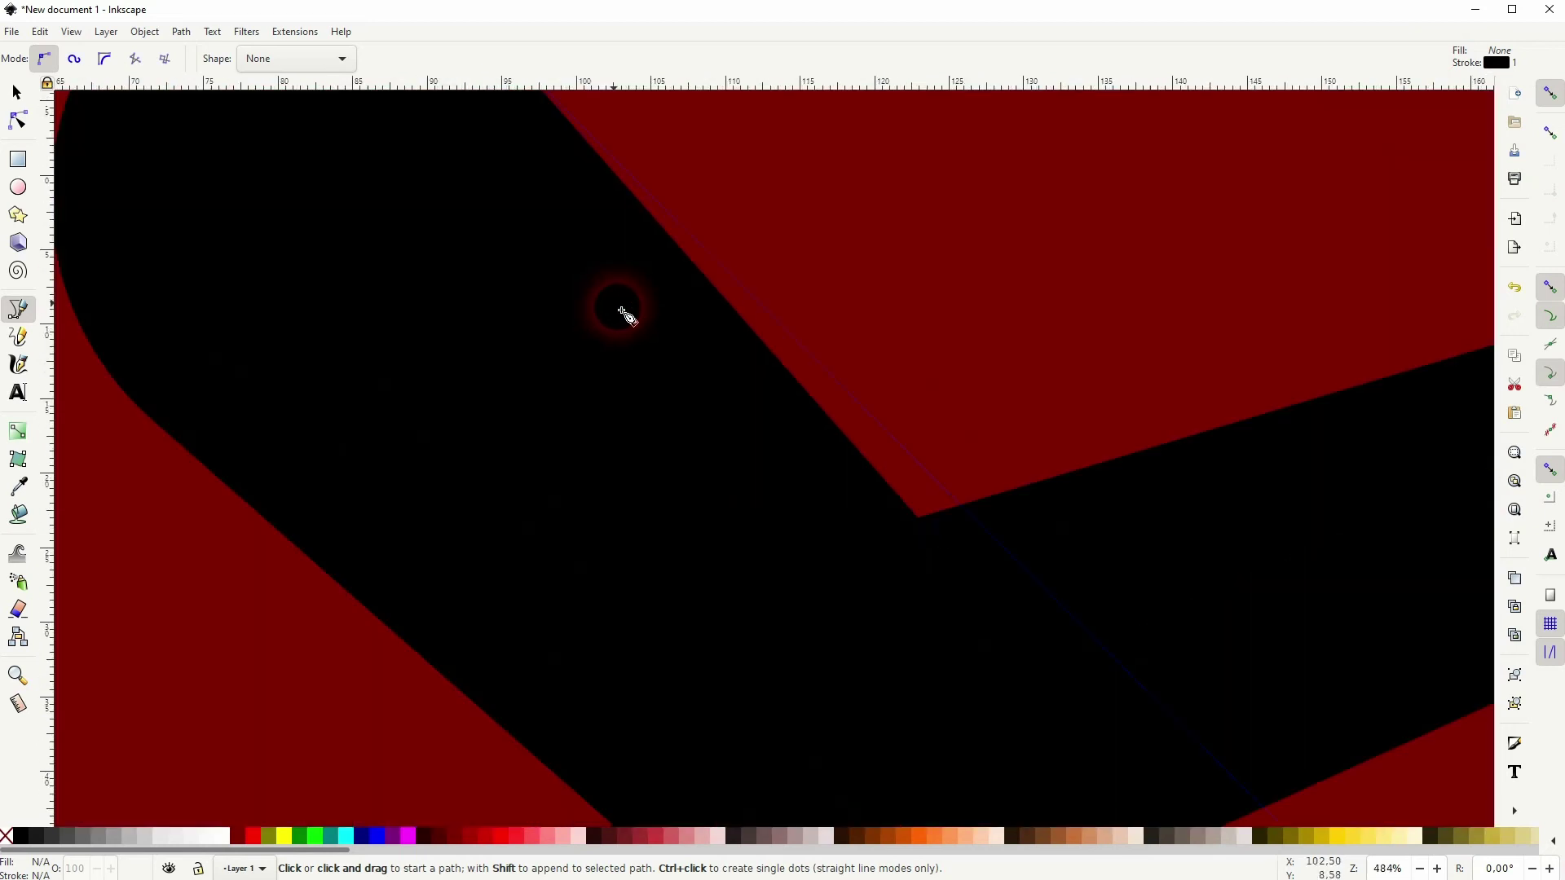
{"action": "scroll", "coordinate": [869, 424], "scroll_direction": "down", "scroll_amount": 5}
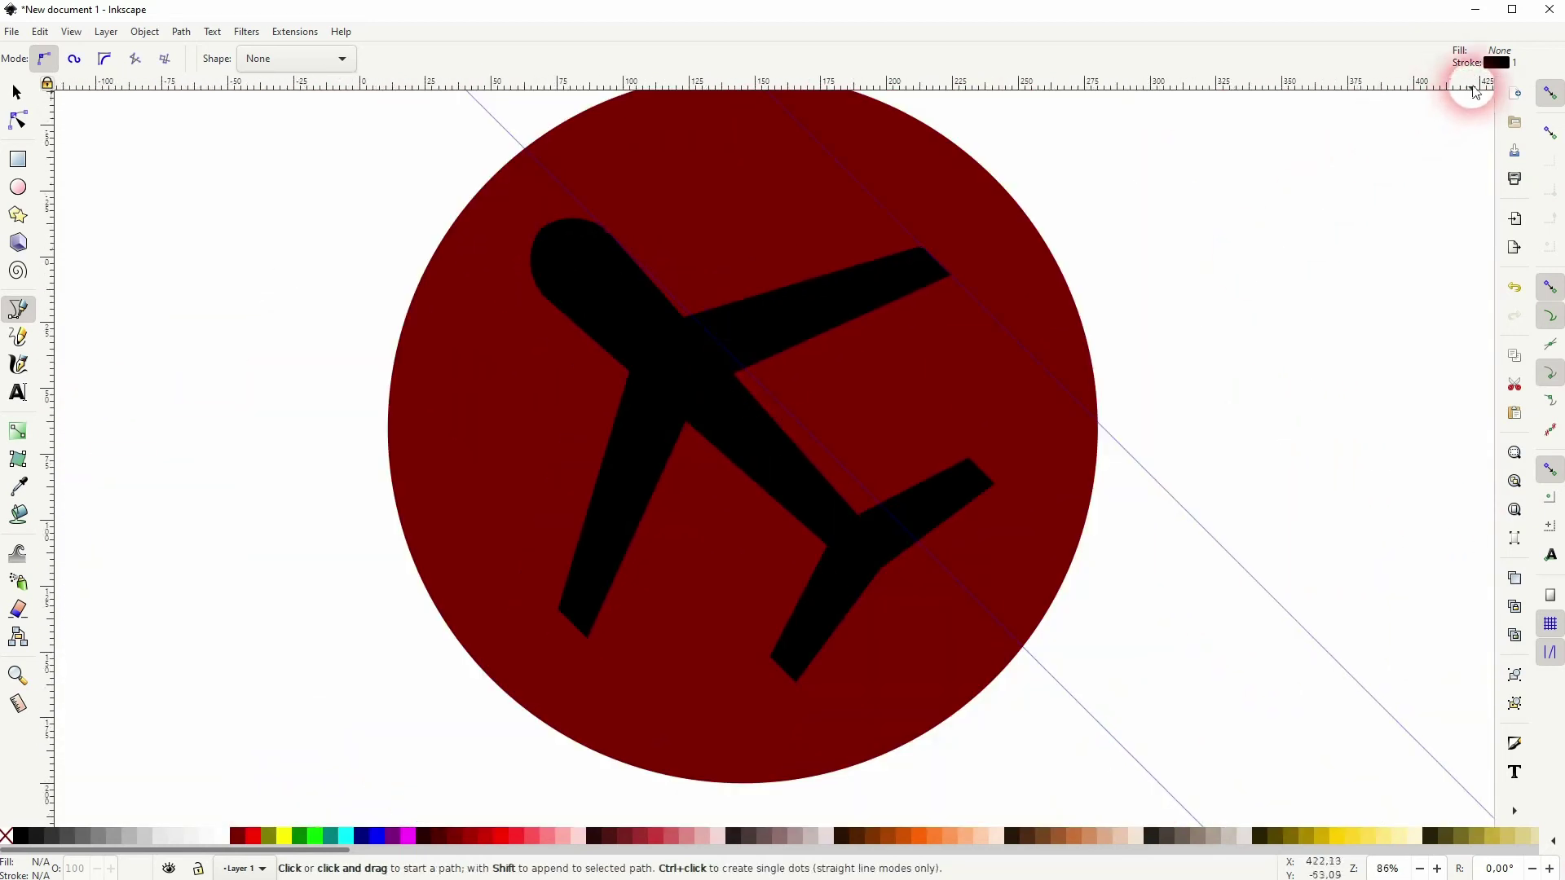
{"action": "left_click_drag", "start_coordinate": [1475, 89], "coordinate": [619, 636]}
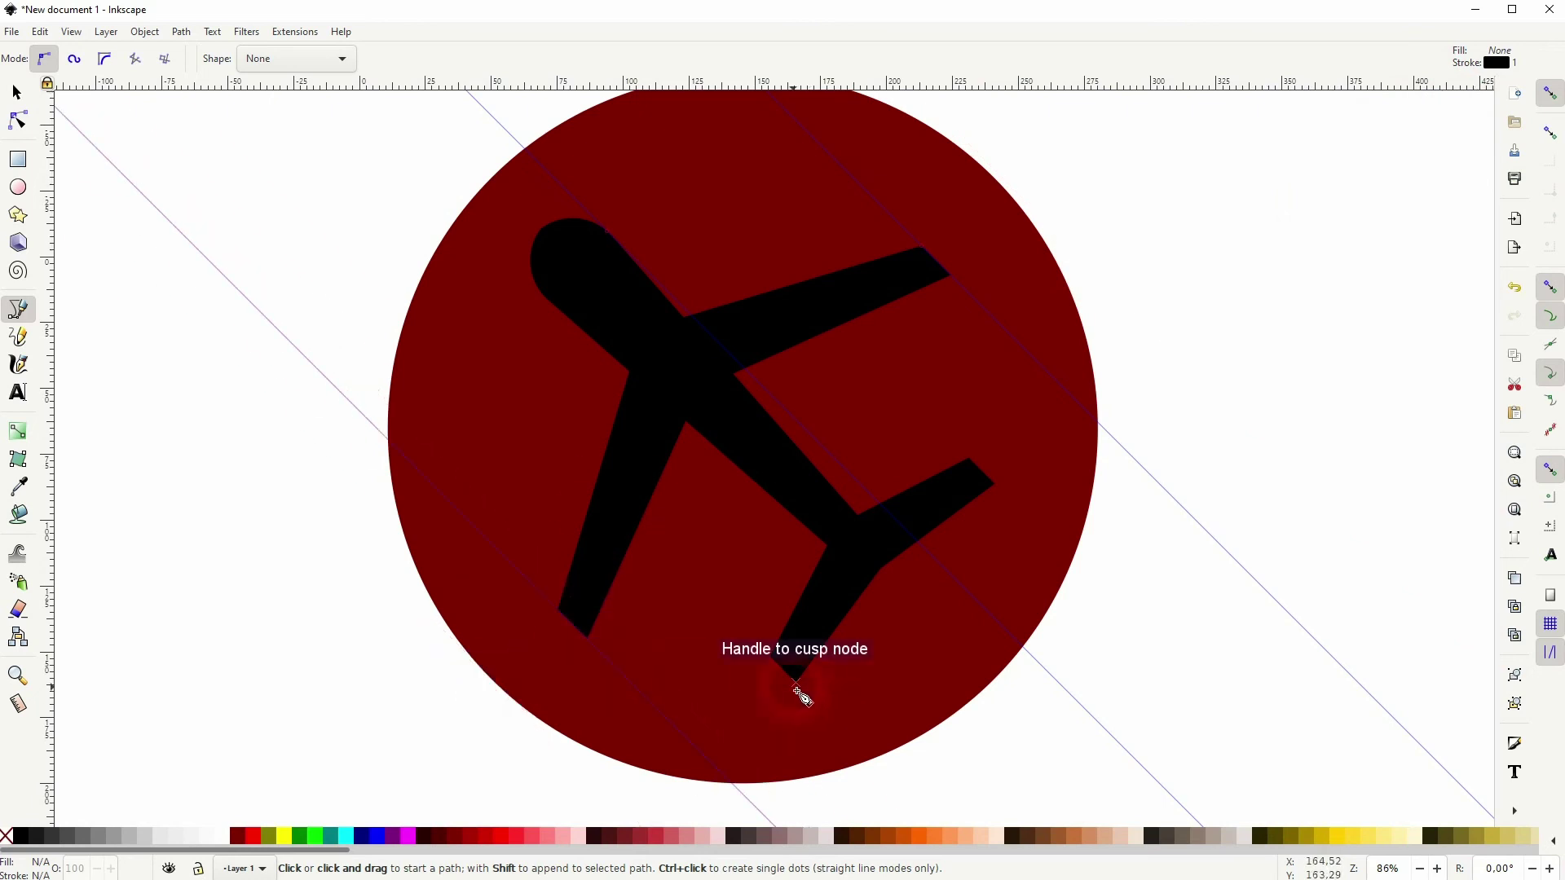
{"action": "left_click_drag", "start_coordinate": [799, 692], "coordinate": [663, 649]}
Step: Trace a closed straight-line shadow outline (267.045 × 239.730 mm) from the plane's edges along the guides
{"action": "left_click", "coordinate": [1157, 571]}
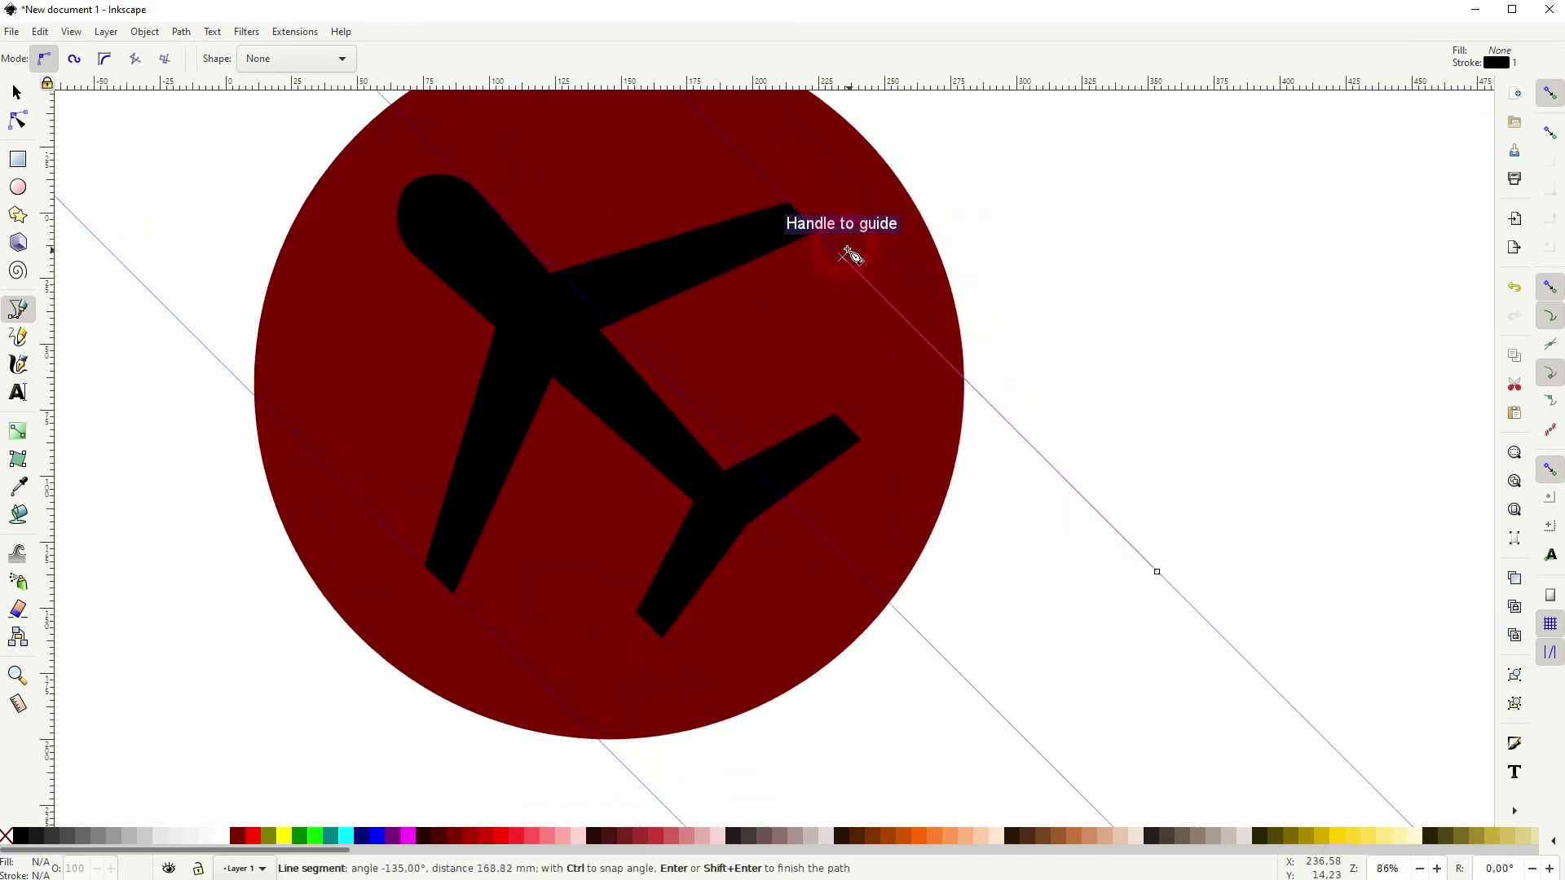
{"action": "left_click", "coordinate": [787, 204]}
{"action": "left_click", "coordinate": [581, 295]}
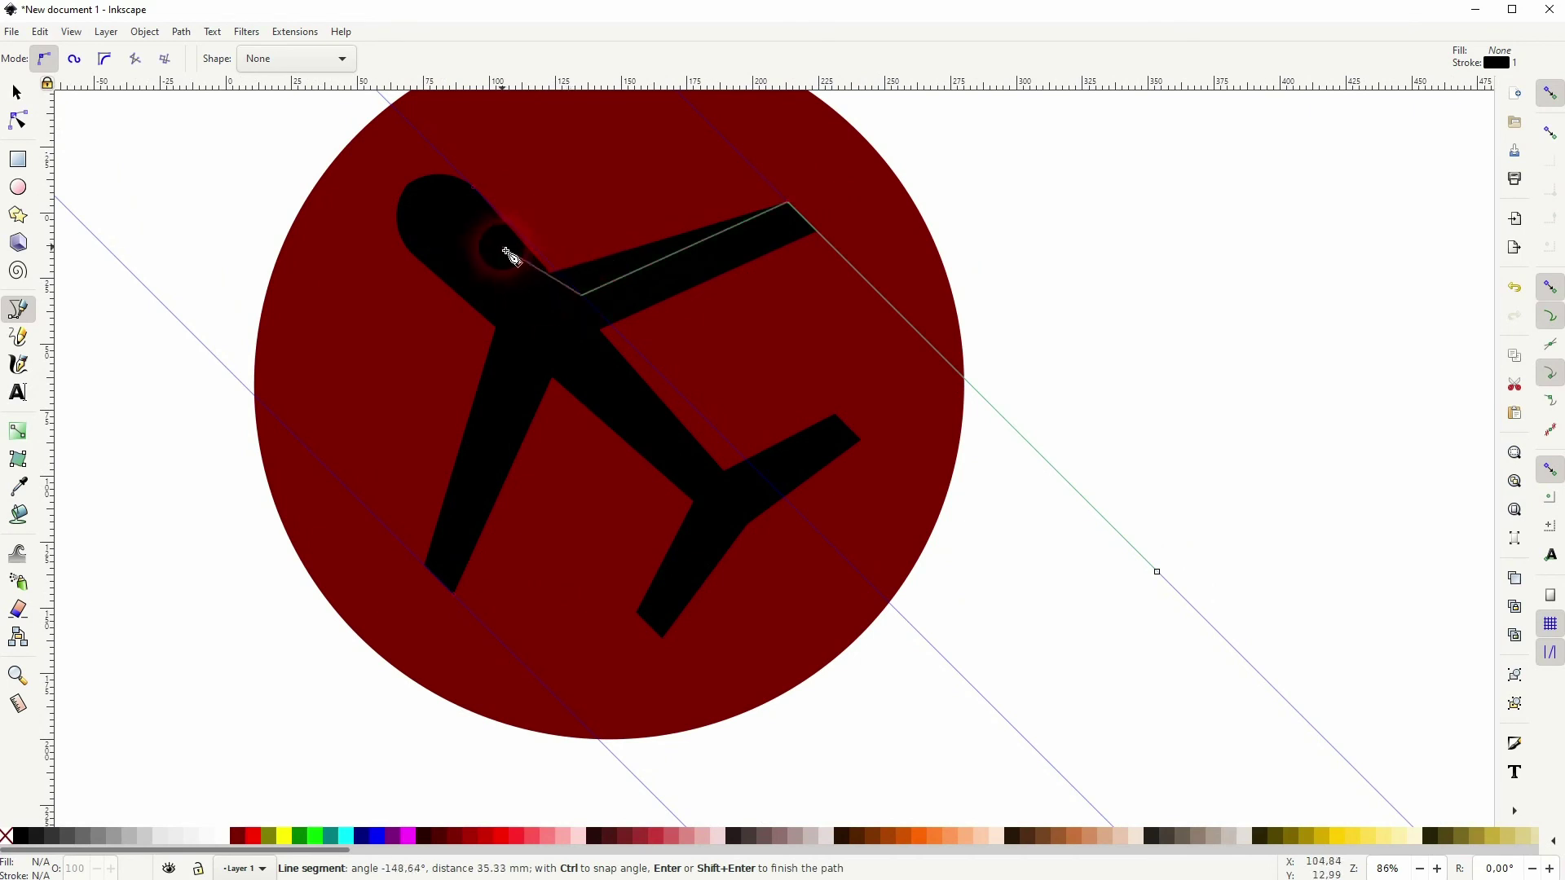
{"action": "left_click", "coordinate": [474, 188]}
{"action": "left_click", "coordinate": [483, 265]}
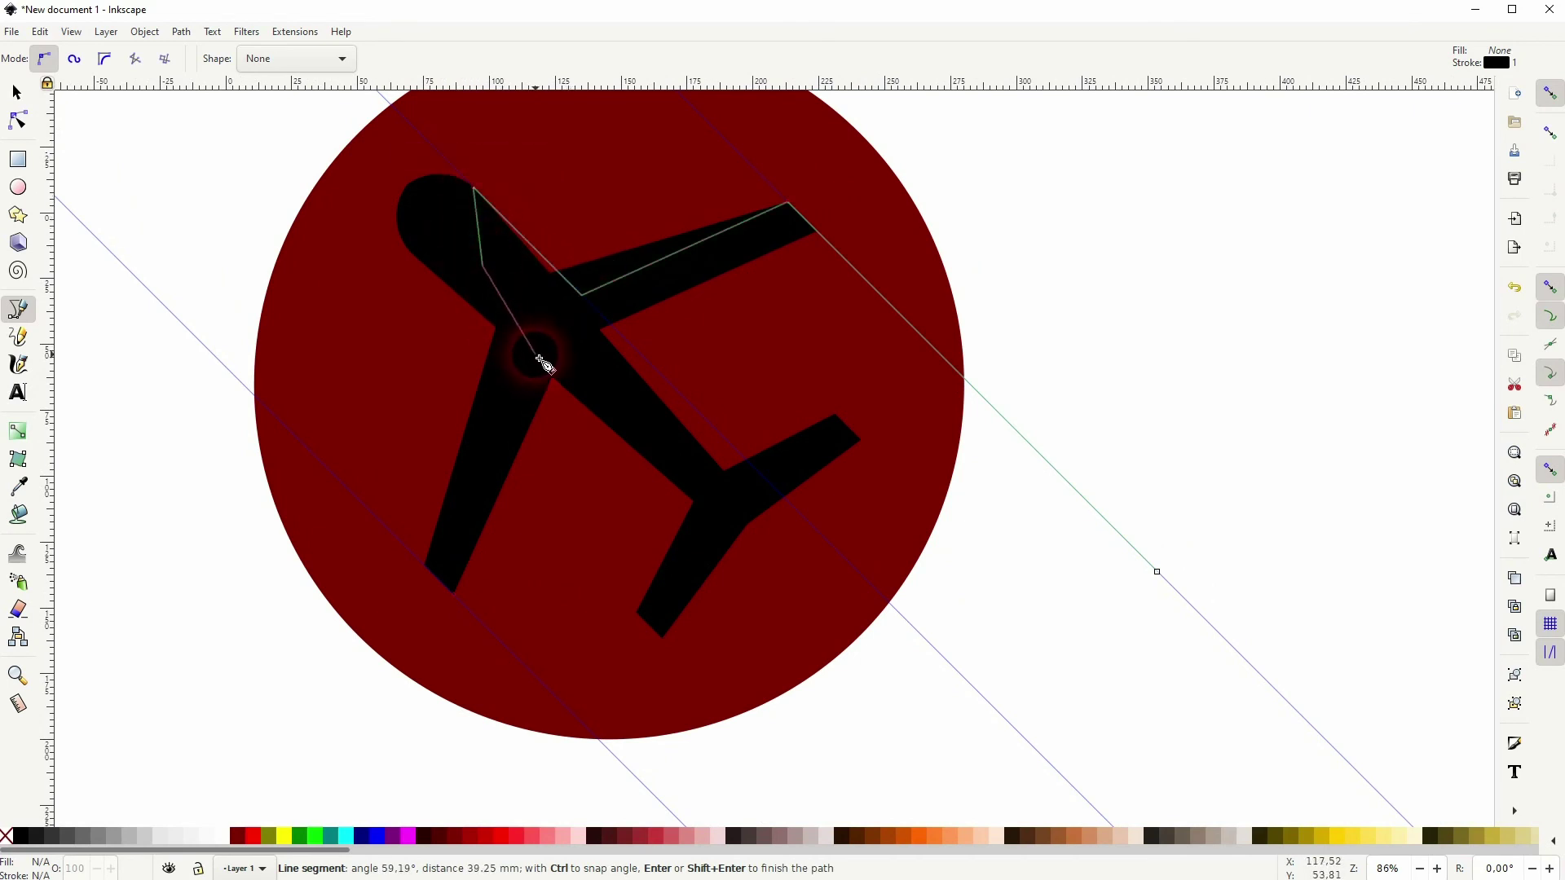
{"action": "left_click", "coordinate": [535, 354]}
{"action": "left_click", "coordinate": [454, 593]}
{"action": "left_click", "coordinate": [678, 816]}
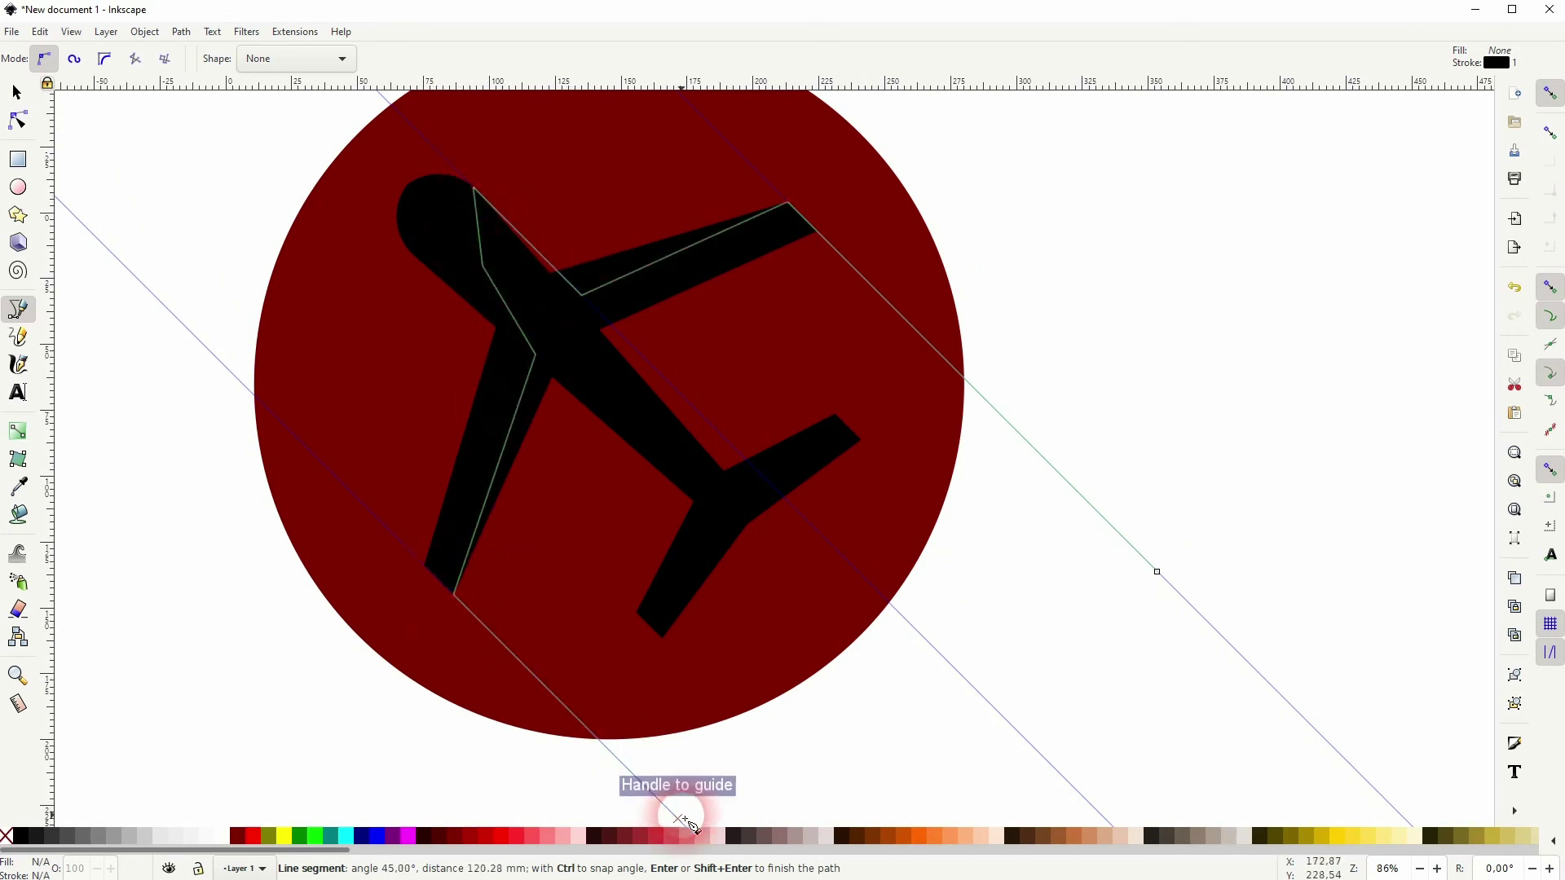
{"action": "left_click", "coordinate": [1157, 572]}
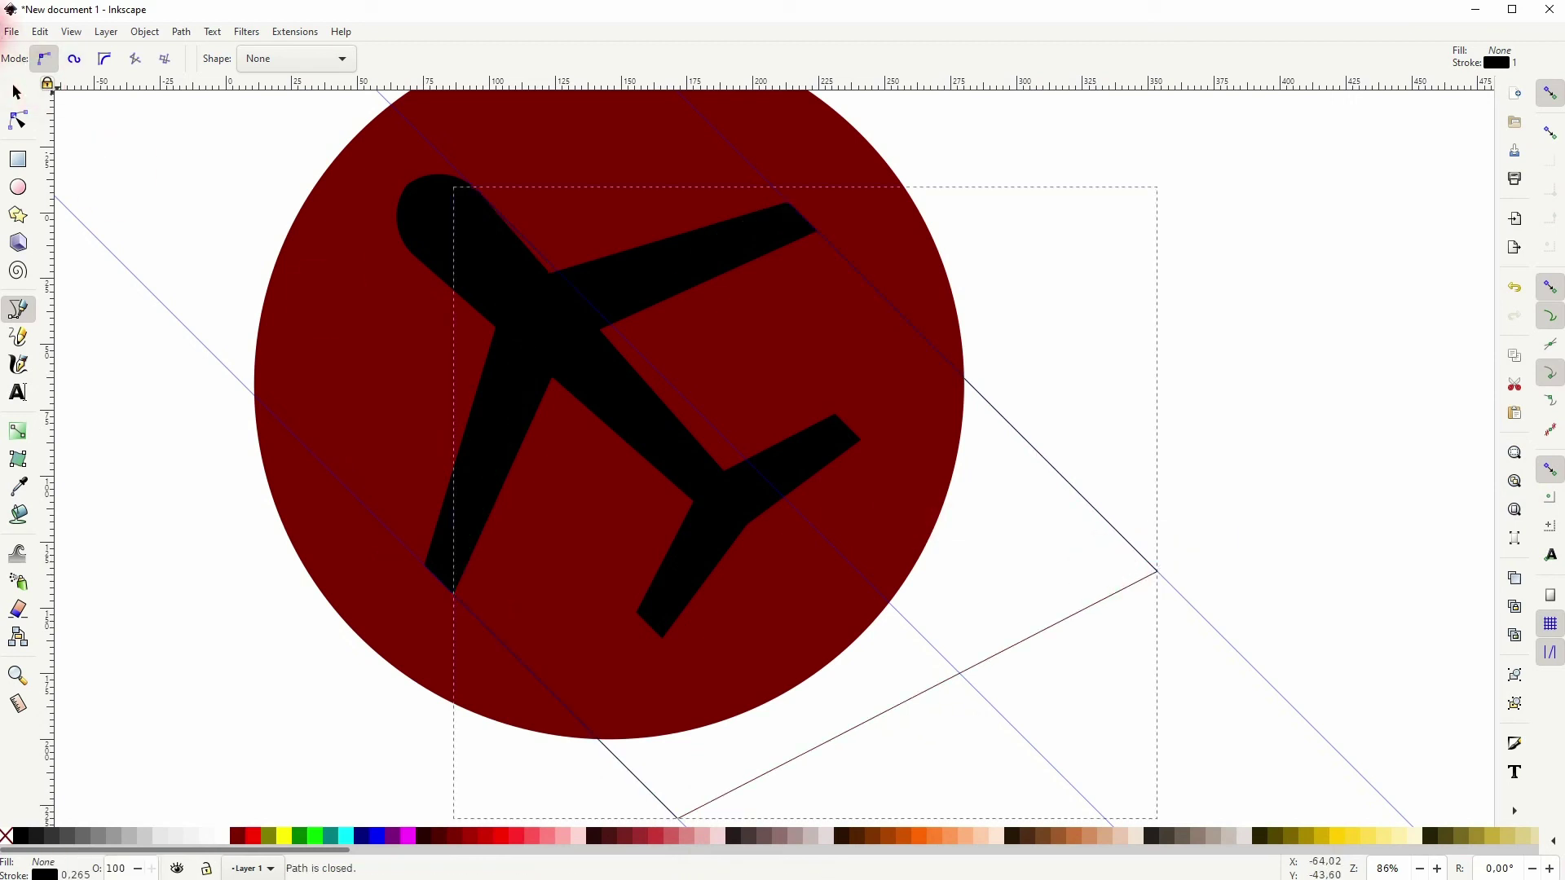
{"action": "left_click", "coordinate": [31, 94]}
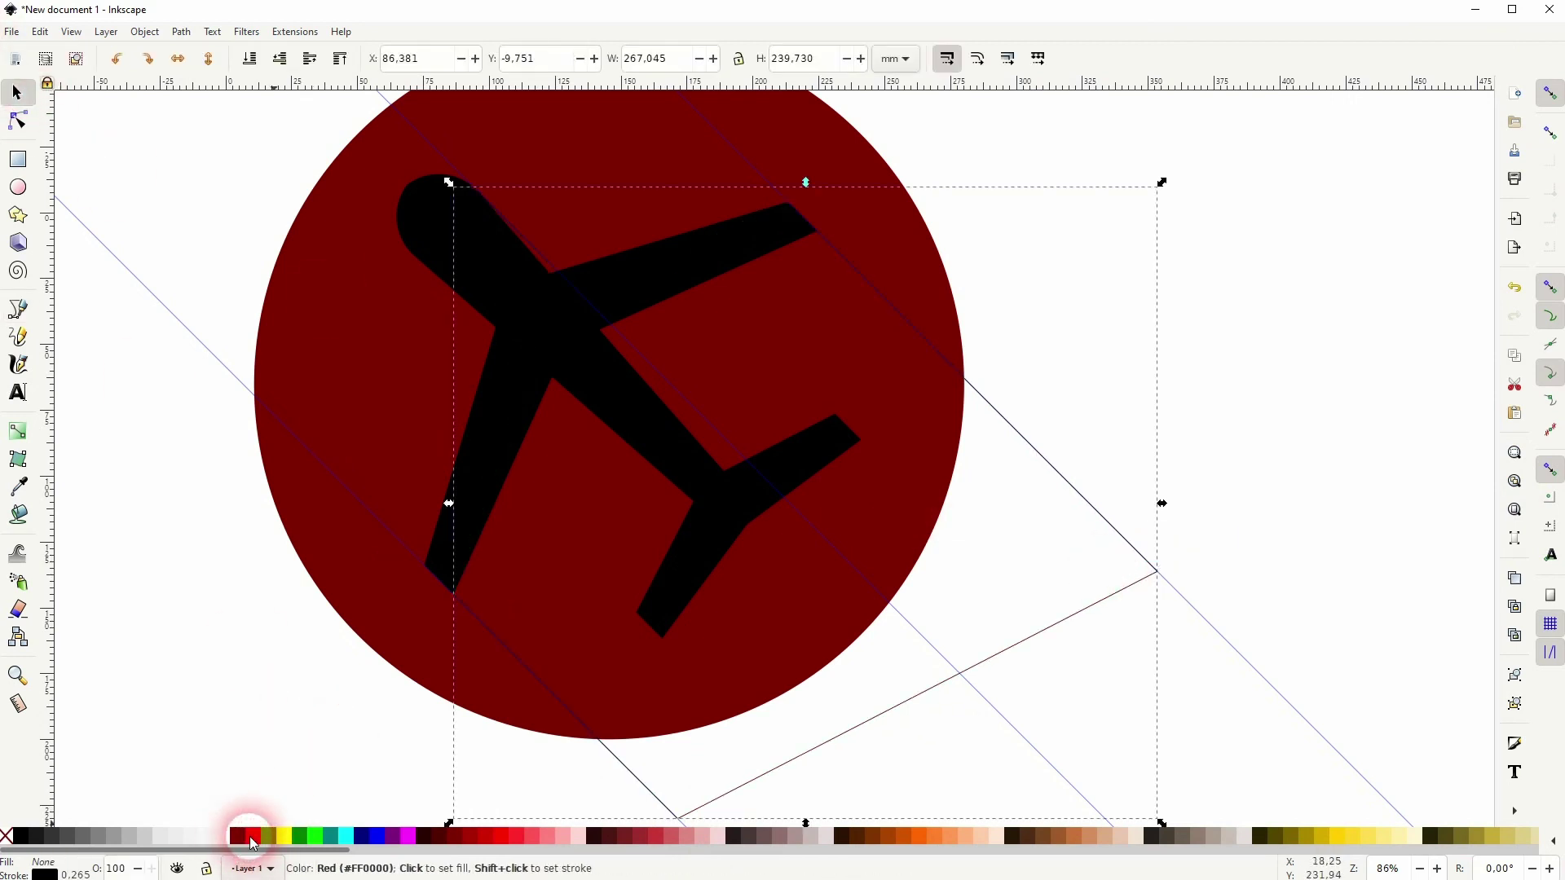
Step: Fill the shadow shape red and divide the circle with it using Path > Division
{"action": "left_click", "coordinate": [253, 840]}
{"action": "left_click", "coordinate": [456, 419], "text": "shift"}
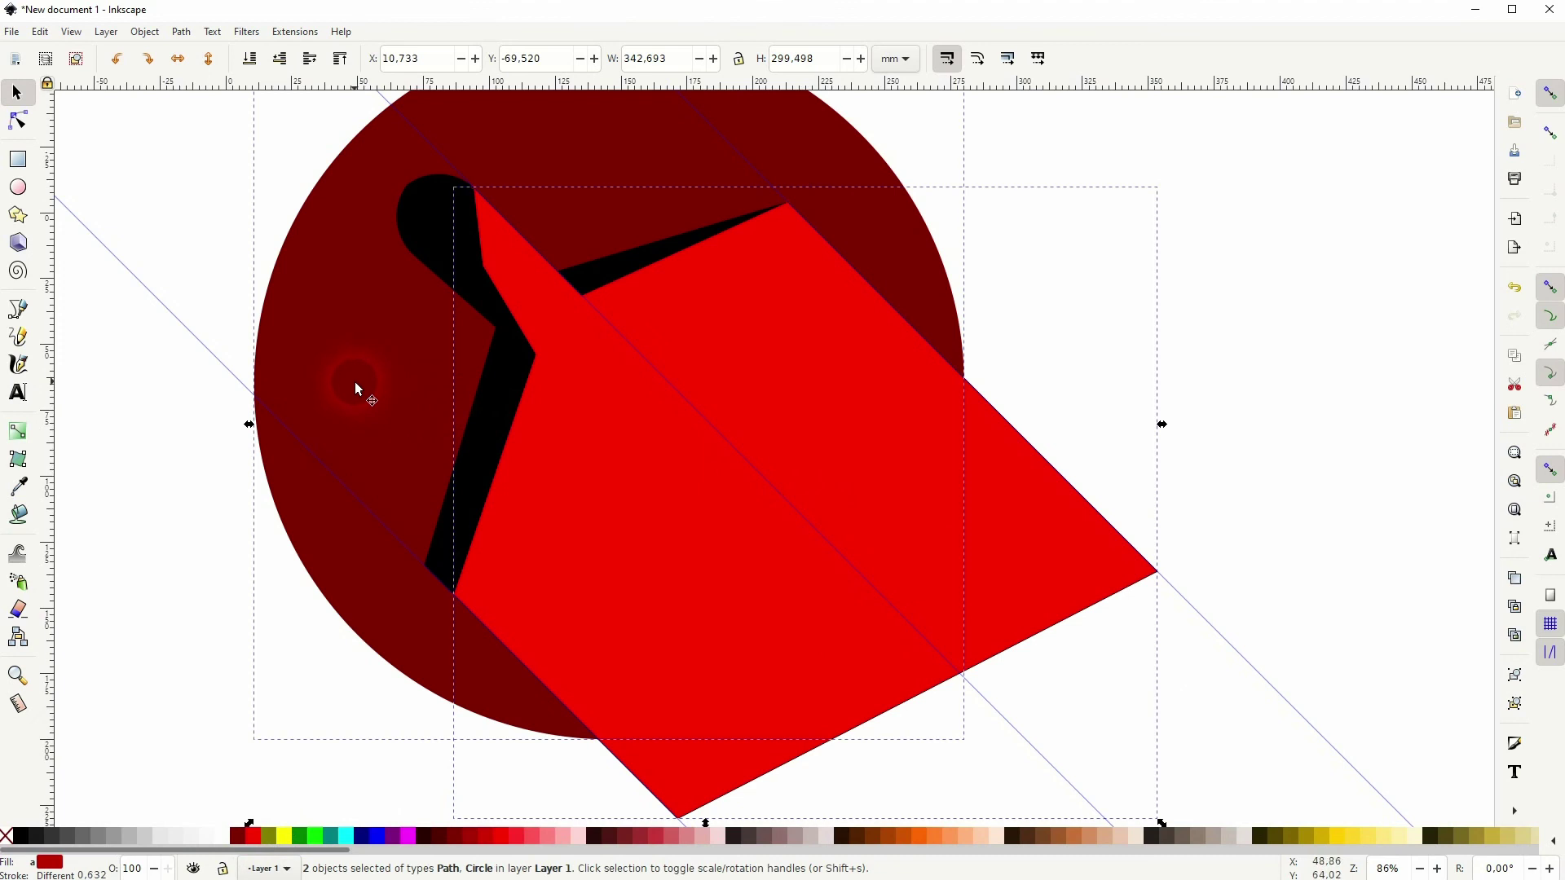
{"action": "left_click_drag", "start_coordinate": [359, 391], "coordinate": [969, 485]}
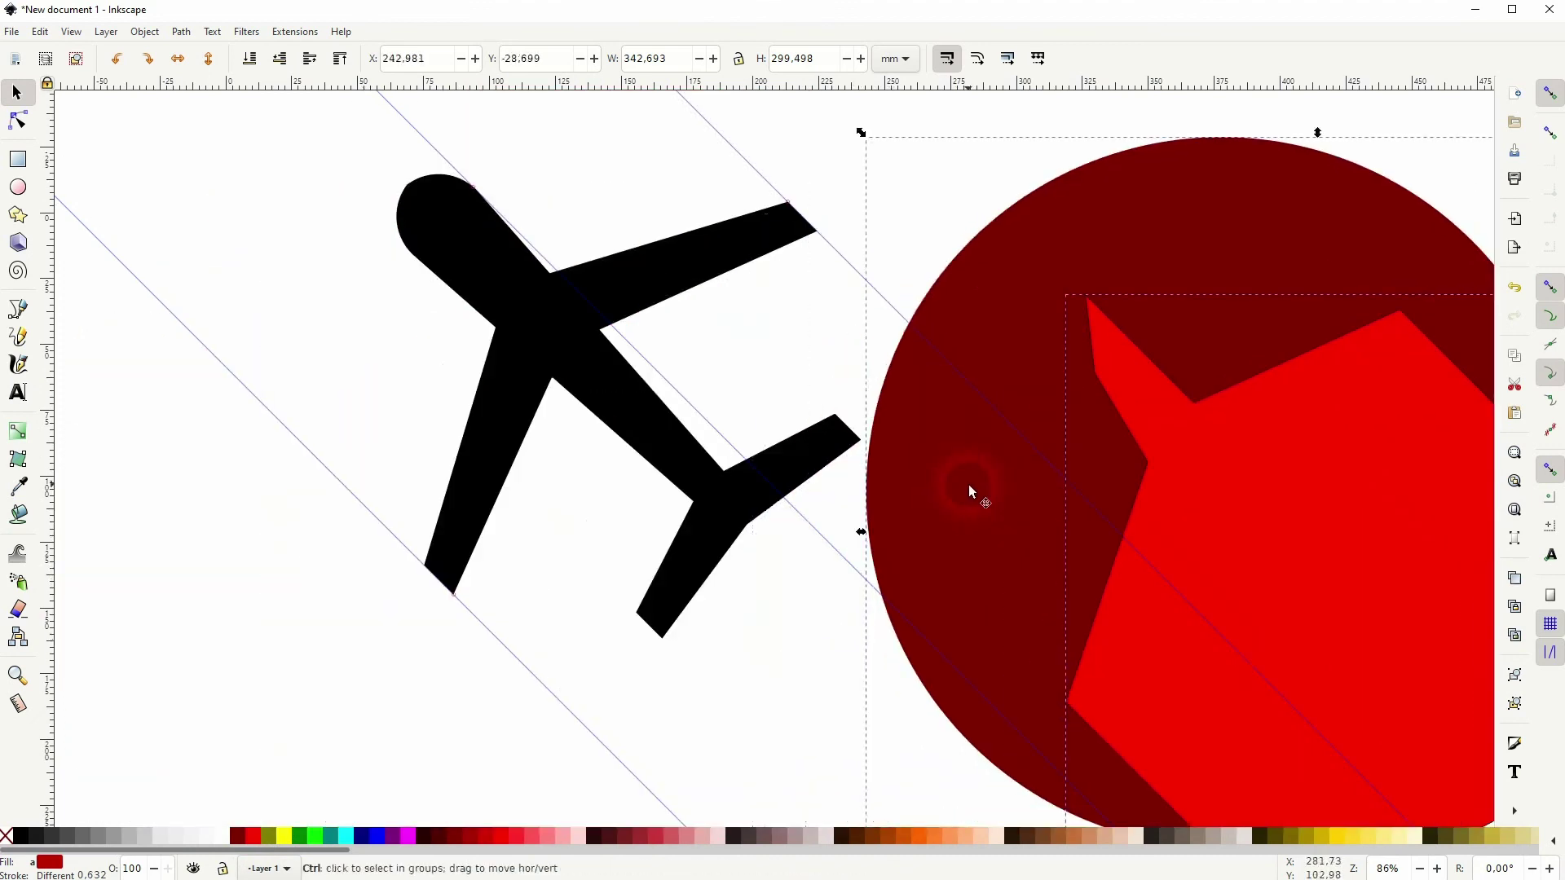
{"action": "key", "text": "ctrl+z"}
{"action": "left_click", "coordinate": [182, 32]}
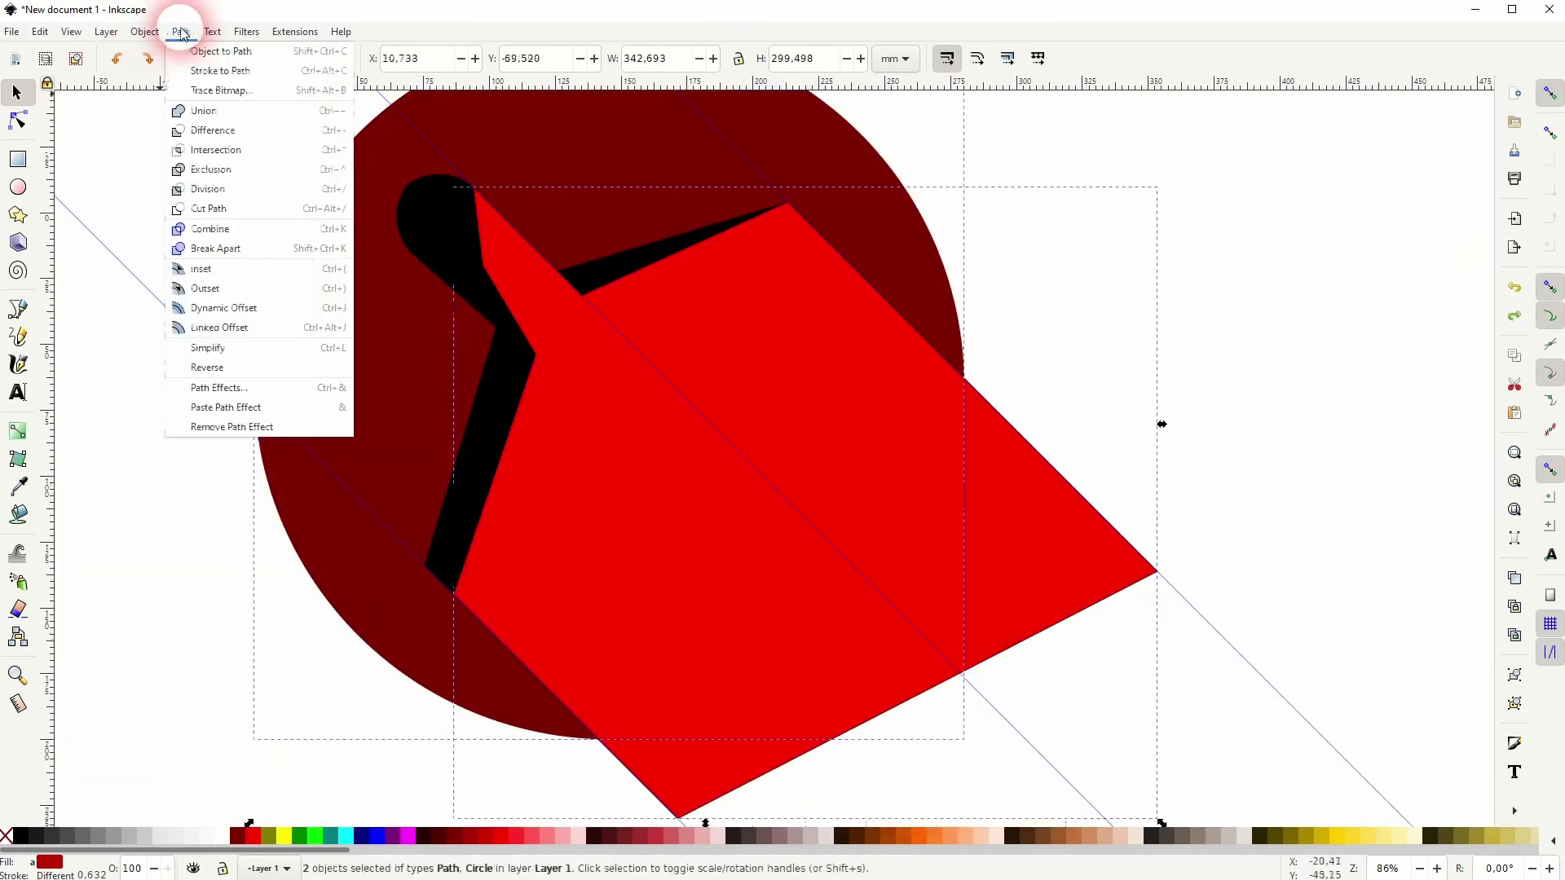
{"action": "left_click", "coordinate": [225, 199]}
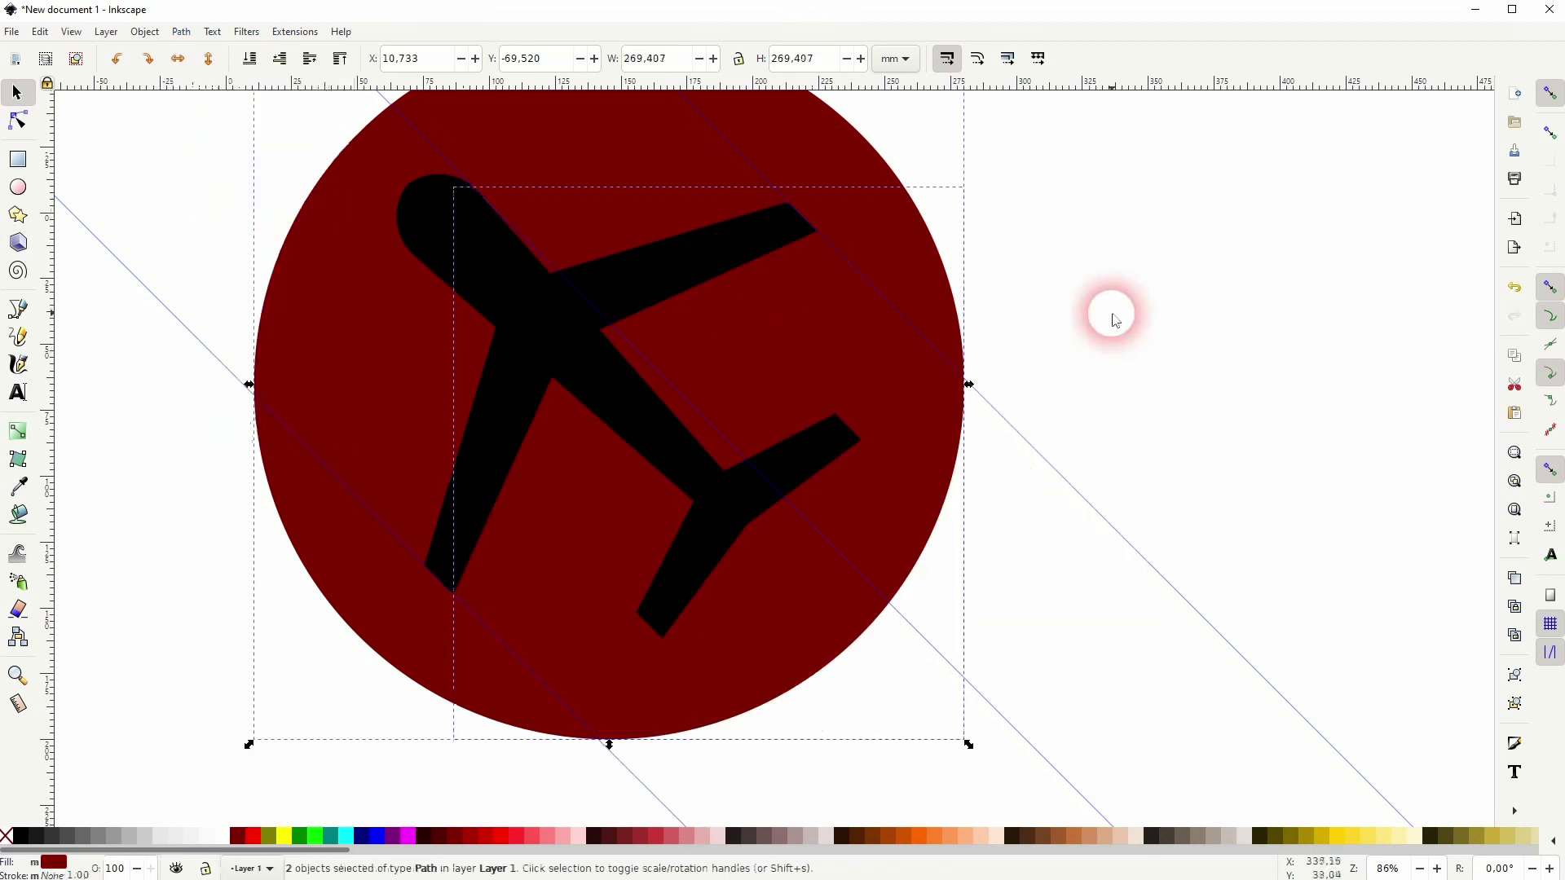
{"action": "left_click", "coordinate": [967, 328]}
Step: Colour the shadow piece darker pink and the rest of the circle light pink
{"action": "scroll", "coordinate": [929, 343], "scroll_direction": "down", "scroll_amount": 1}
{"action": "left_click", "coordinate": [914, 482]}
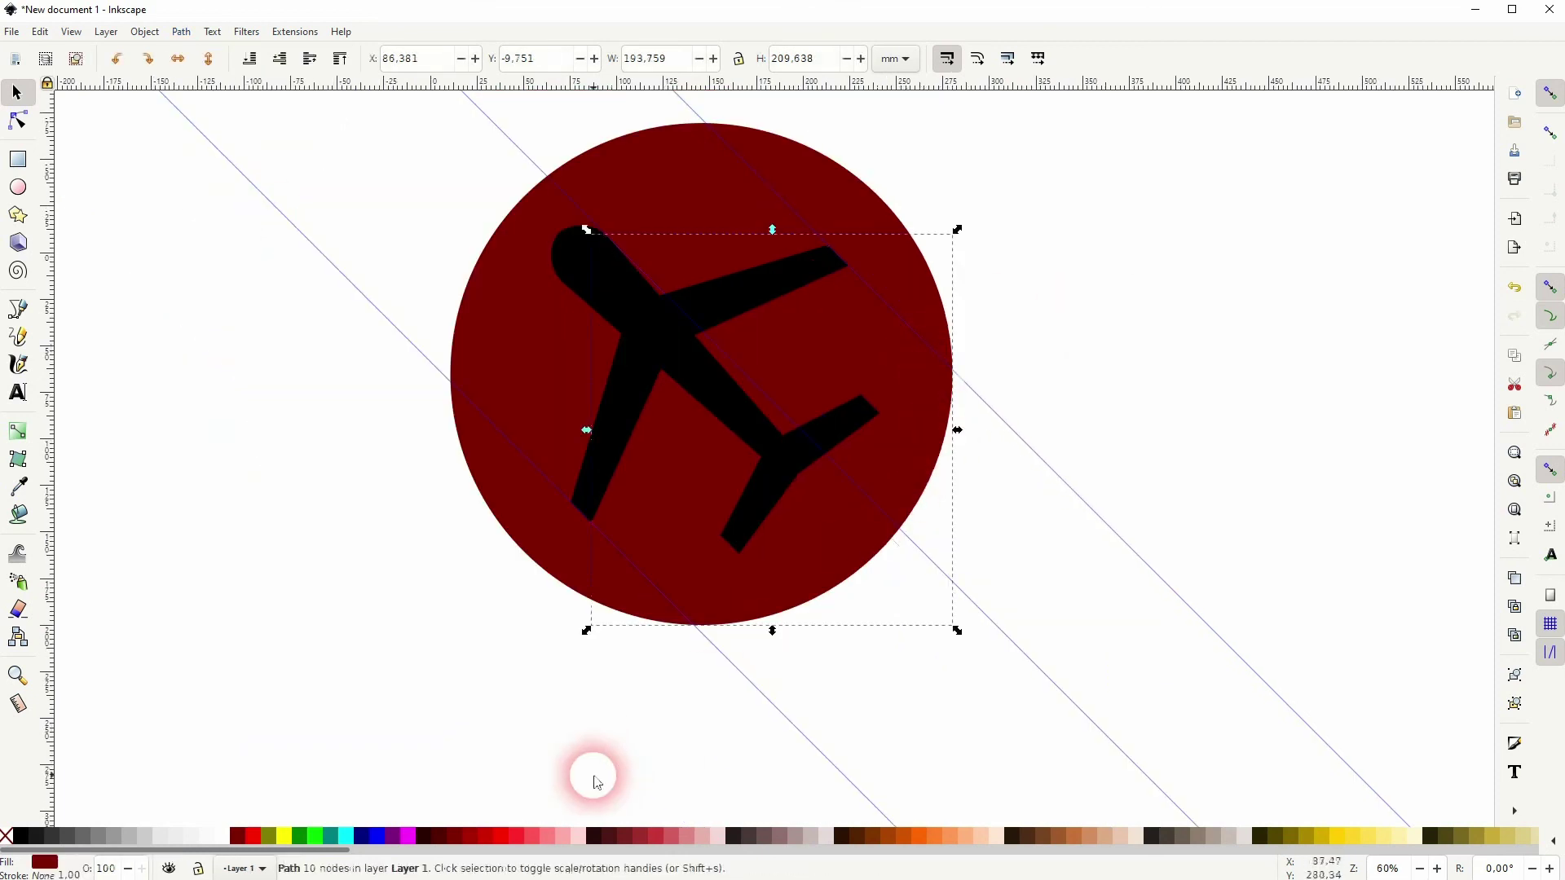
{"action": "left_click", "coordinate": [550, 839]}
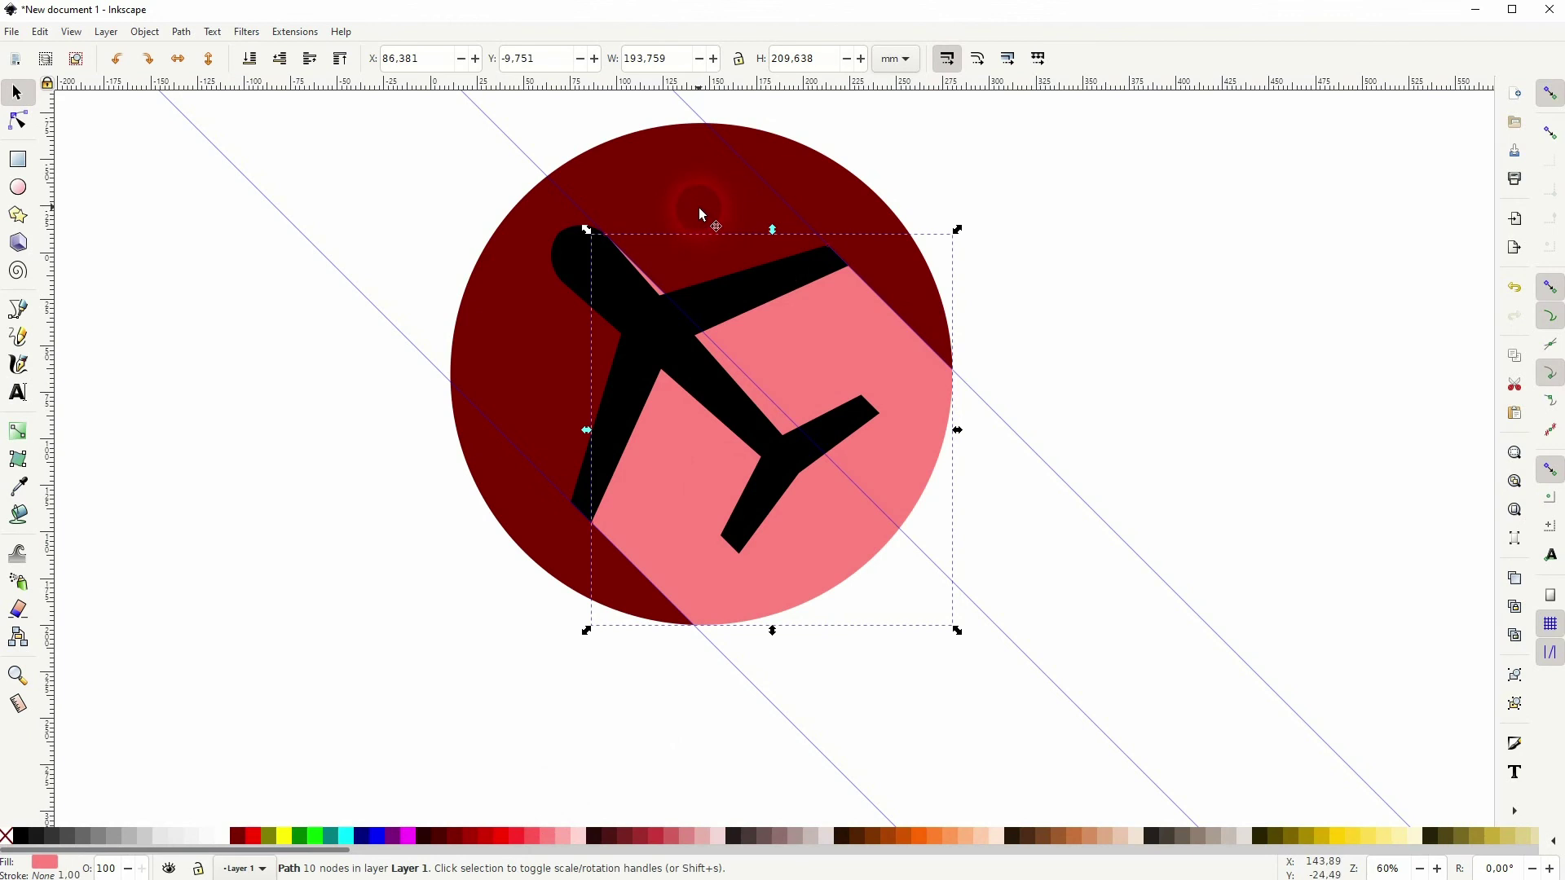
{"action": "left_click", "coordinate": [569, 838]}
{"action": "left_click", "coordinate": [289, 595]}
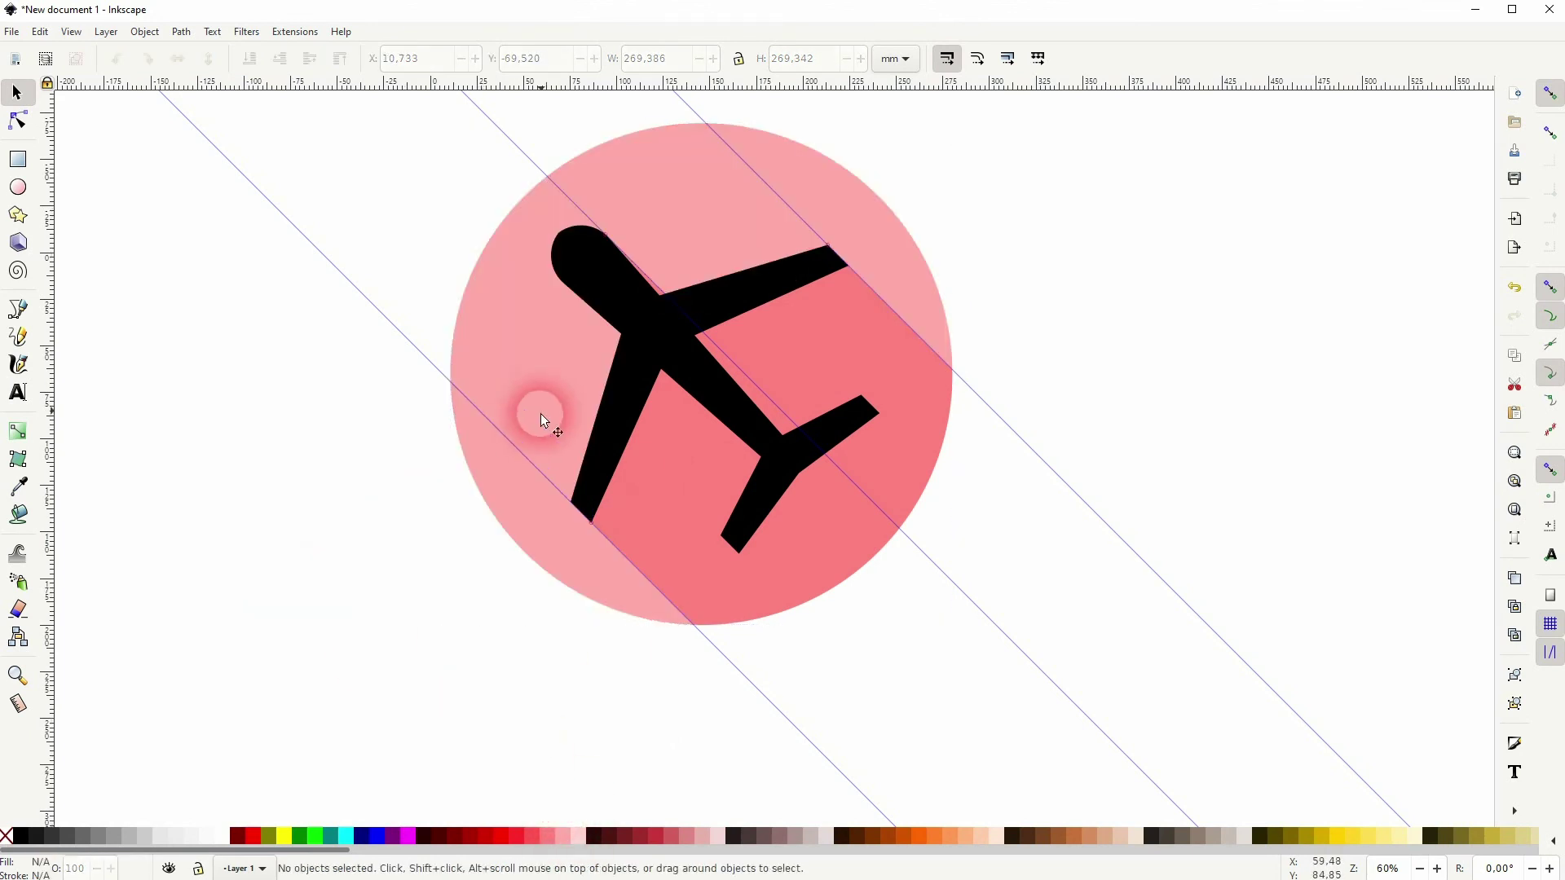
Step: Set the airplane's fill to 5% Gray
{"action": "left_click", "coordinate": [646, 355]}
{"action": "left_click", "coordinate": [220, 835]}
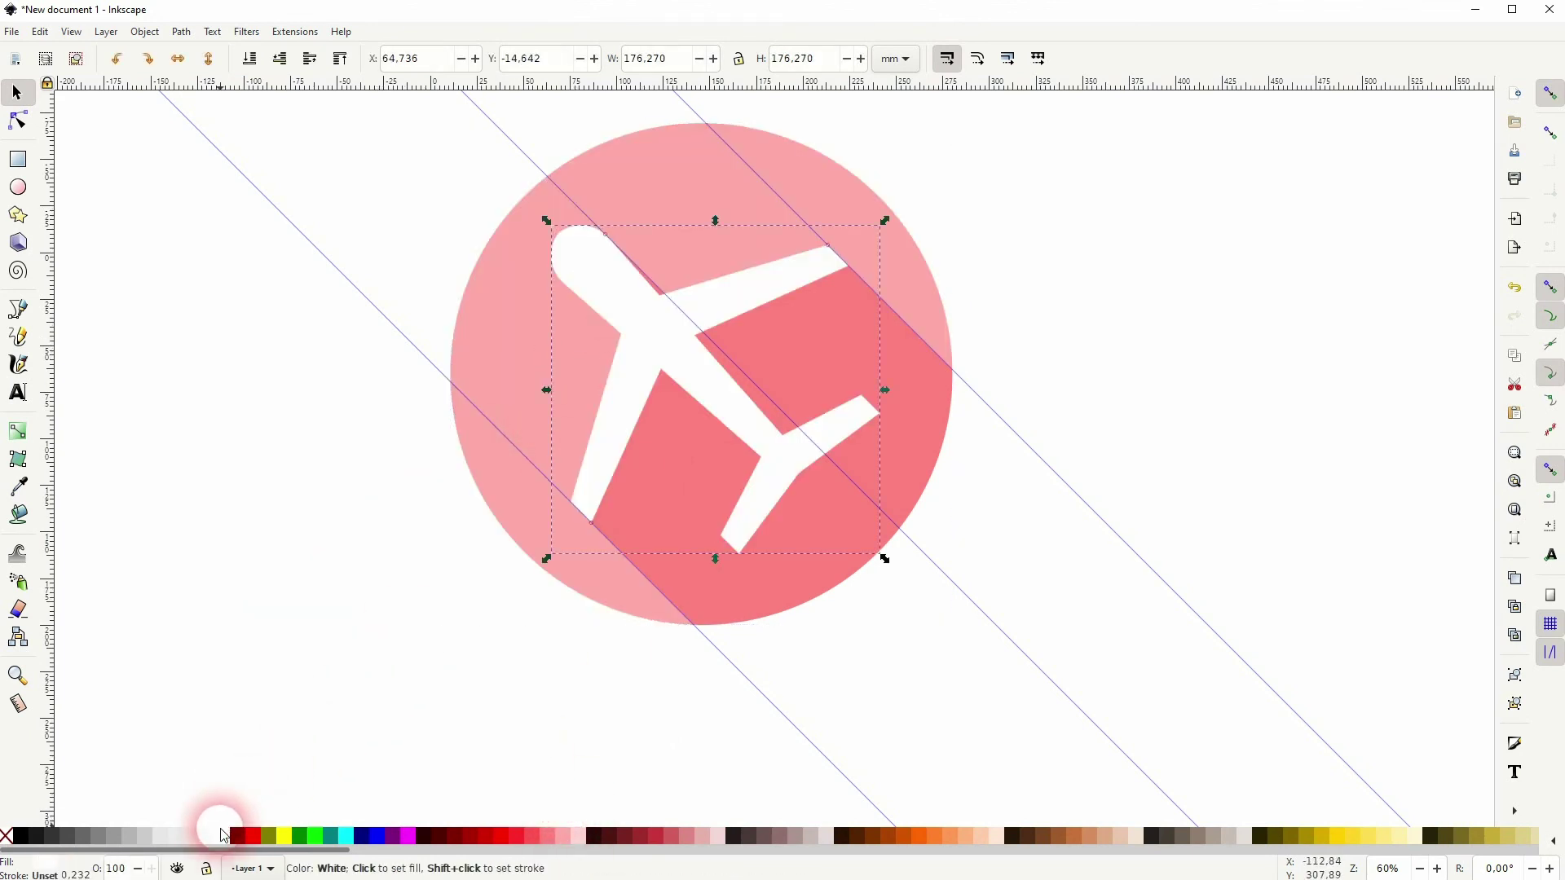
{"action": "left_click", "coordinate": [188, 837]}
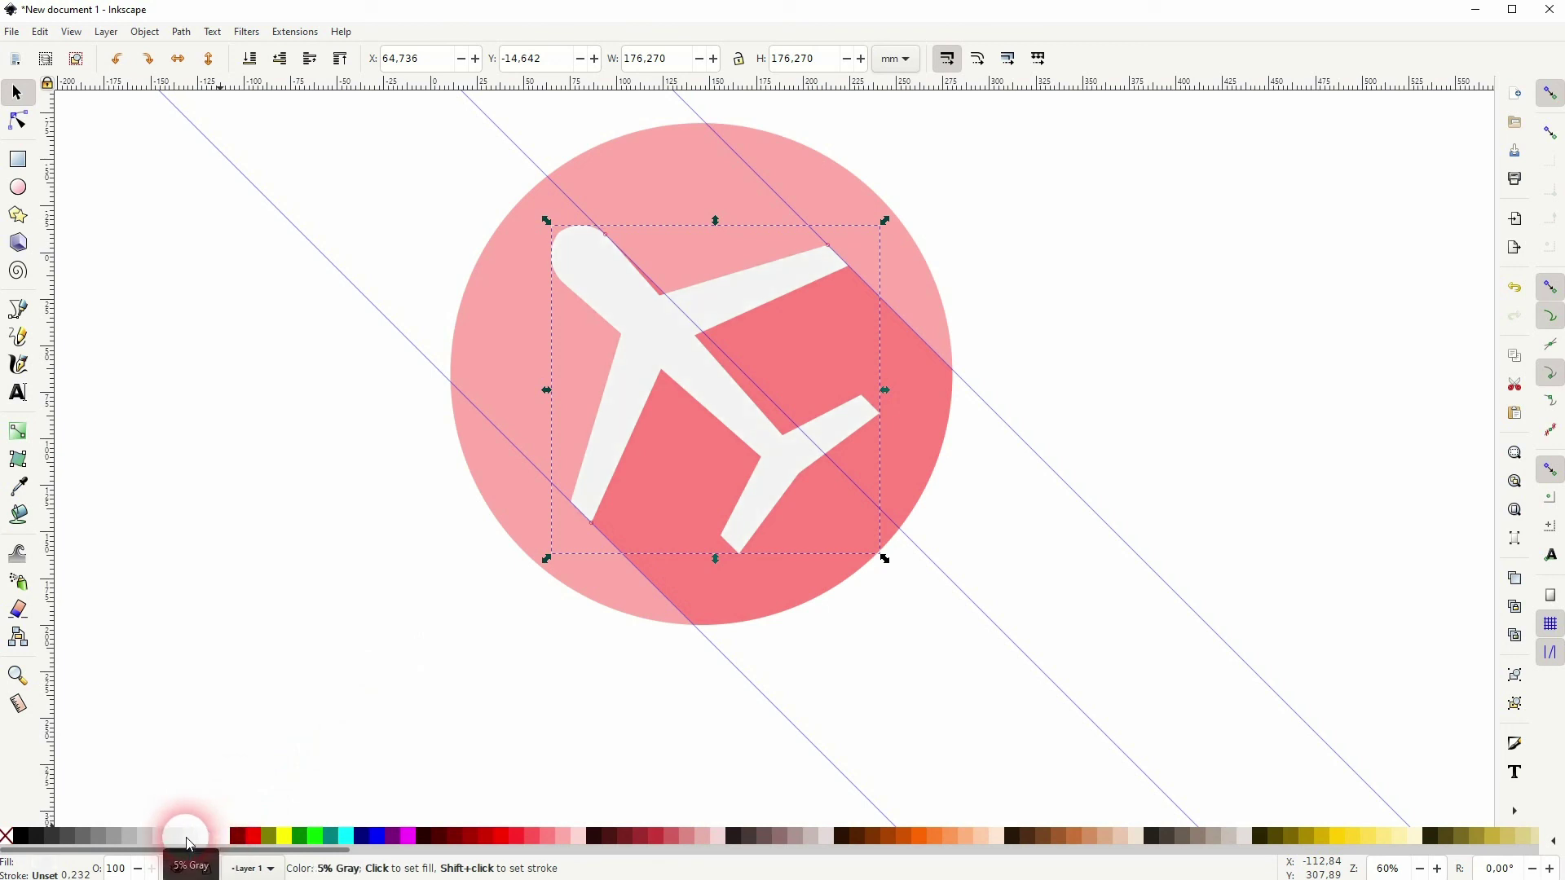
{"action": "left_click", "coordinate": [316, 659]}
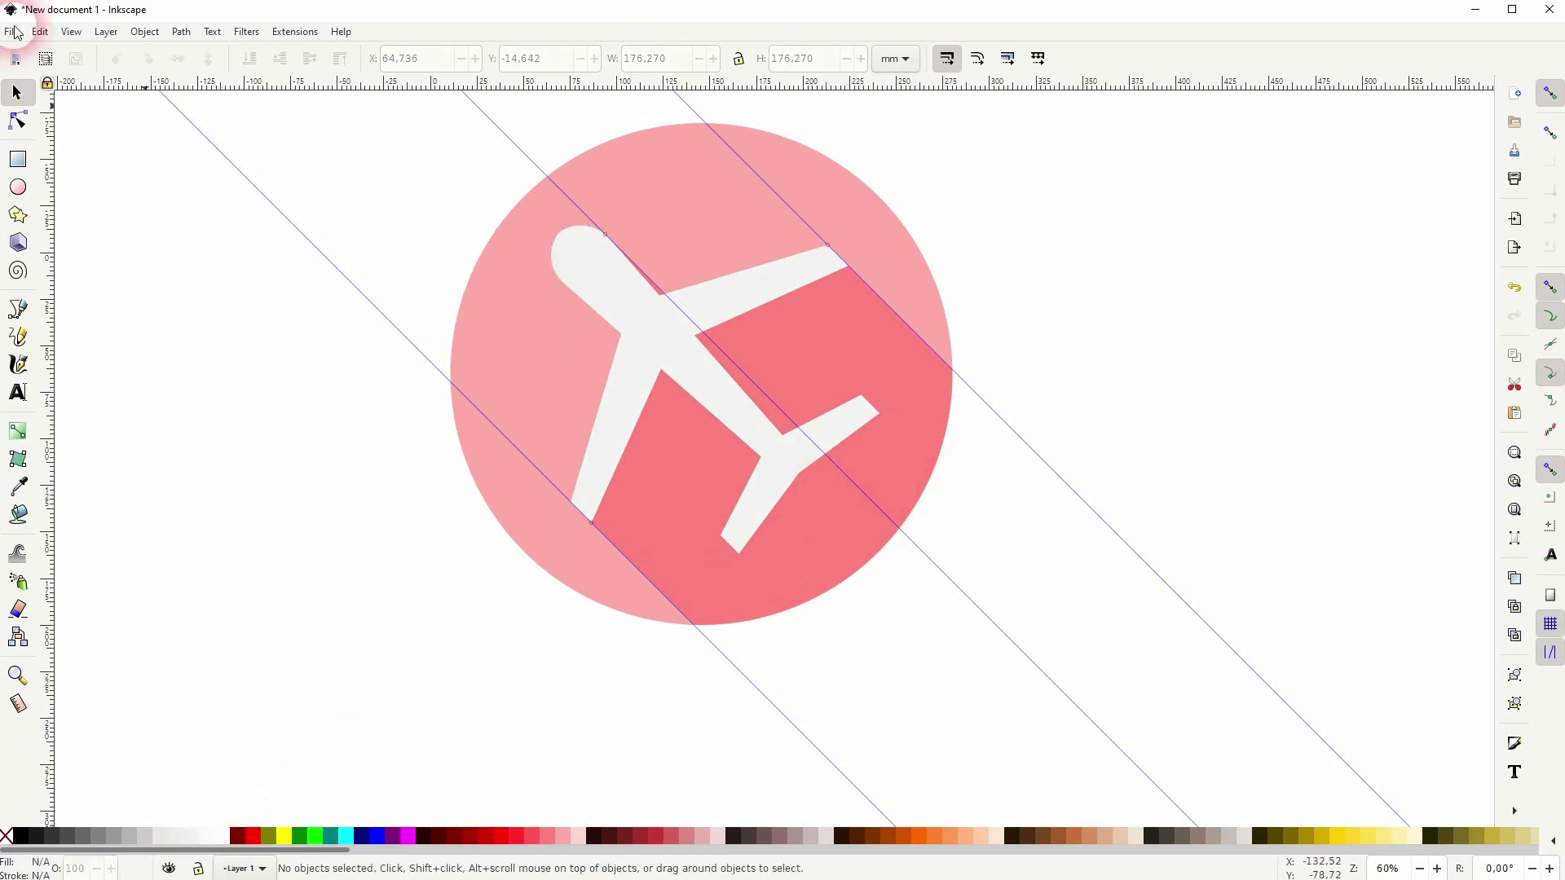
Step: Delete all guides from the canvas with Edit > Delete All Guides
{"action": "left_click", "coordinate": [39, 31]}
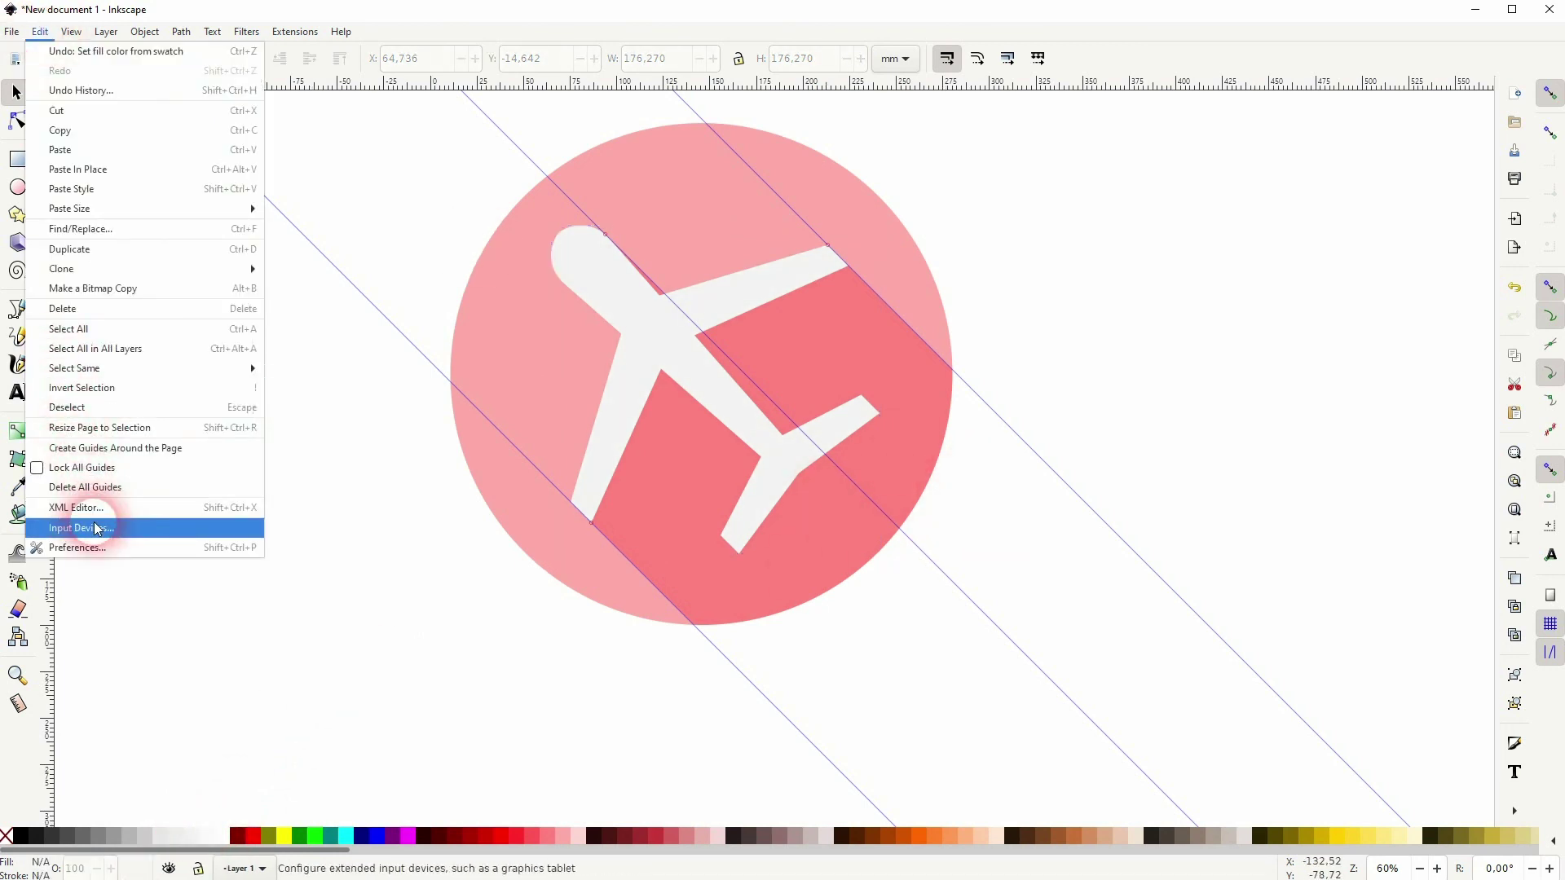
{"action": "left_click", "coordinate": [81, 486]}
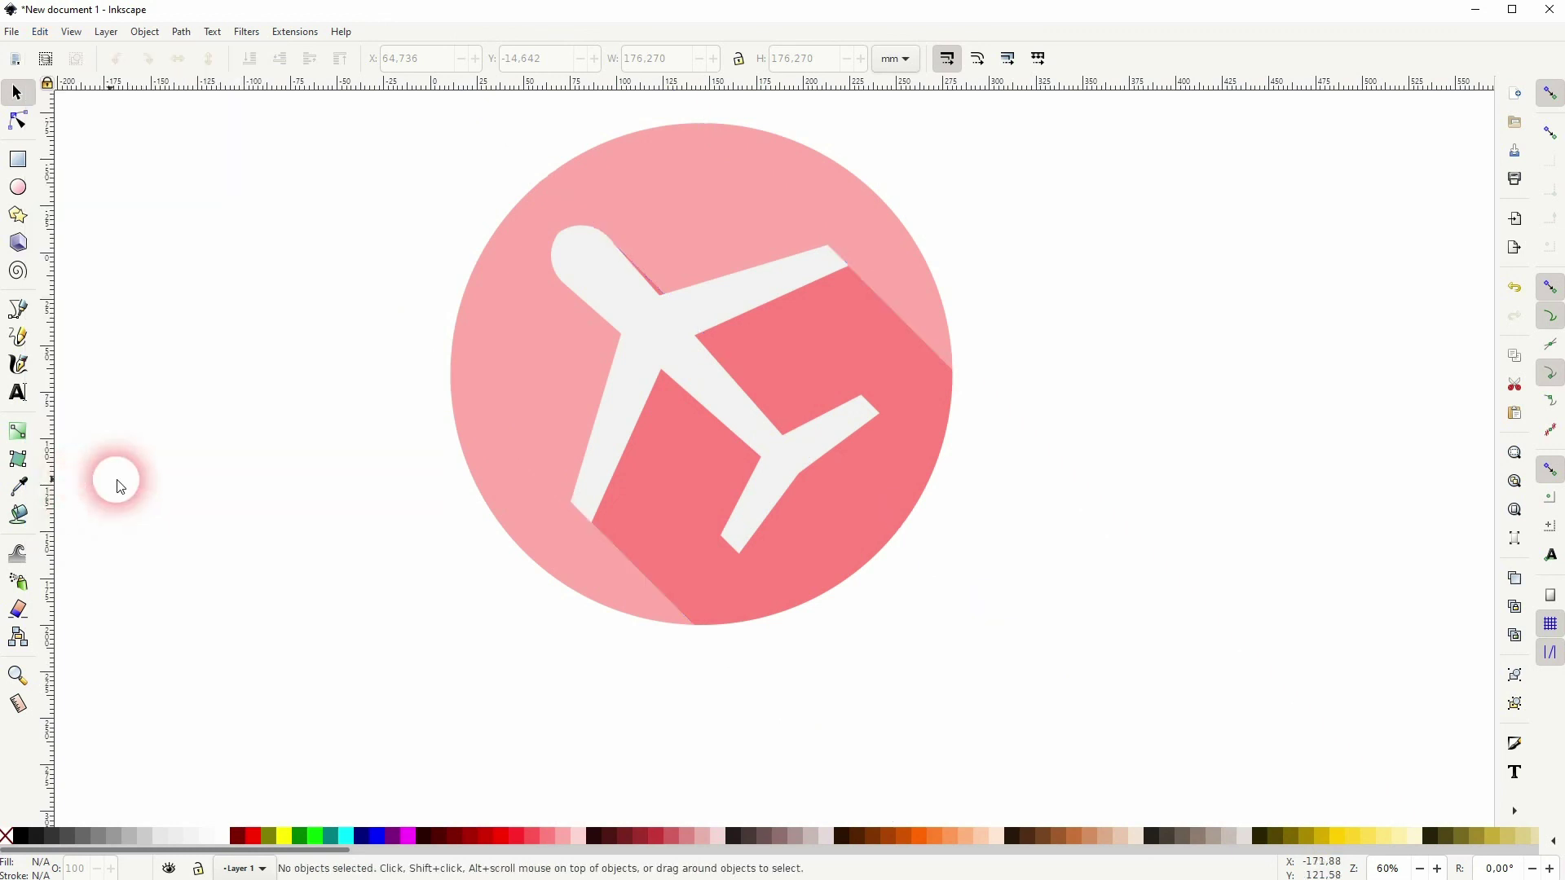
{"action": "left_click_drag", "start_coordinate": [1079, 405], "coordinate": [905, 493]}
Step: Group the circle, shadow and airplane into one icon and nudge it slightly down-right
{"action": "scroll", "coordinate": [904, 493], "scroll_direction": "down", "scroll_amount": 1}
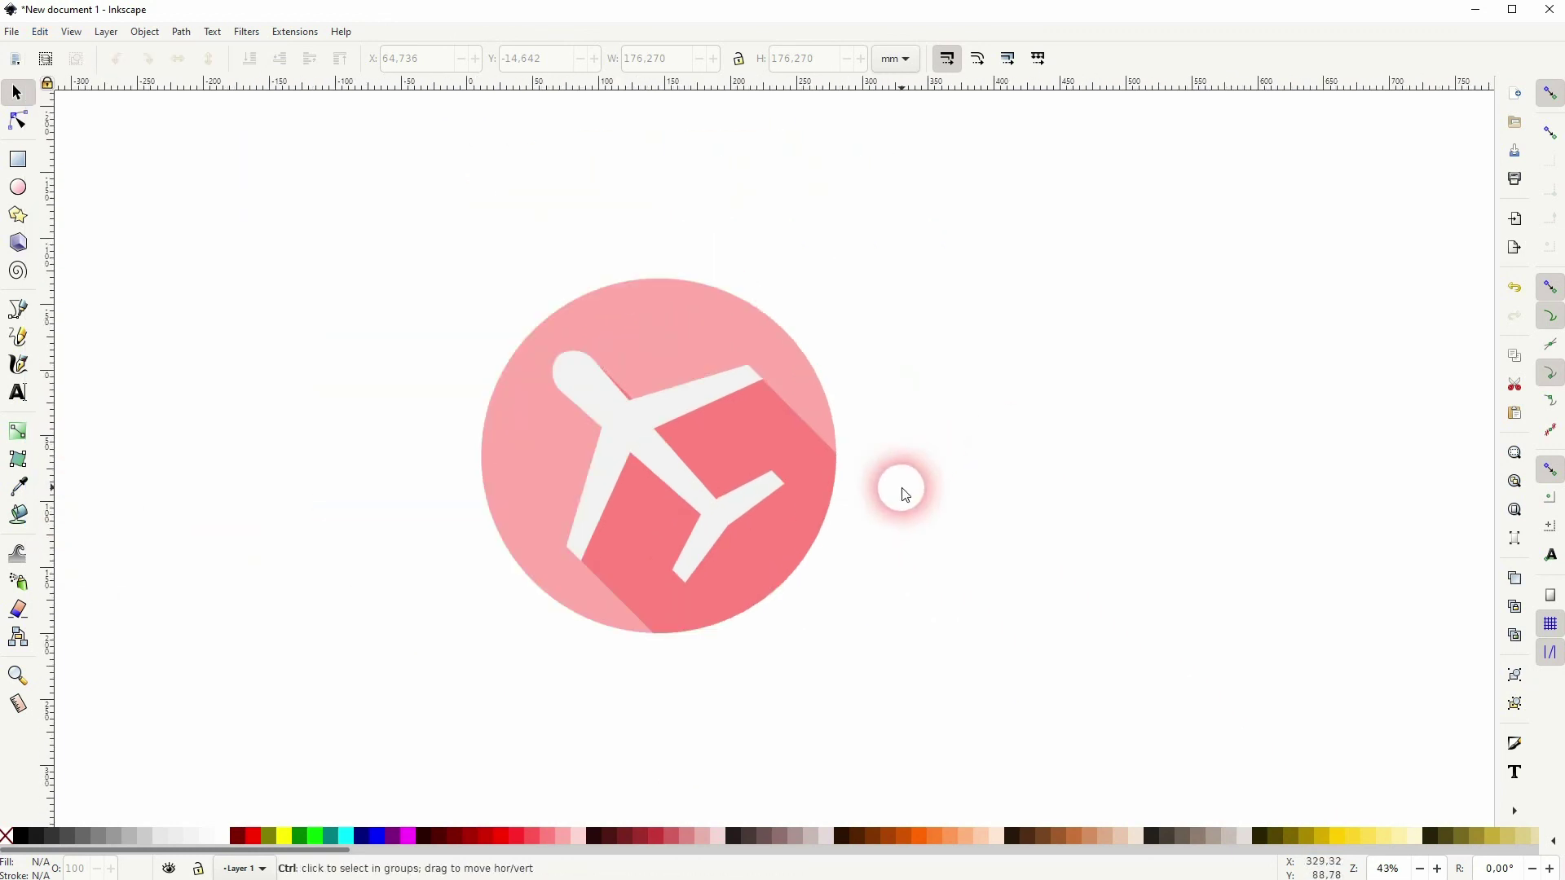
{"action": "key", "text": "ctrl+a"}
{"action": "key", "text": "ctrl+g"}
{"action": "mouse_move", "coordinate": [795, 427]}
{"action": "left_mouse_down"}
{"action": "mouse_move", "coordinate": [834, 520]}
{"action": "mouse_move", "coordinate": [819, 438]}
{"action": "left_mouse_up"}
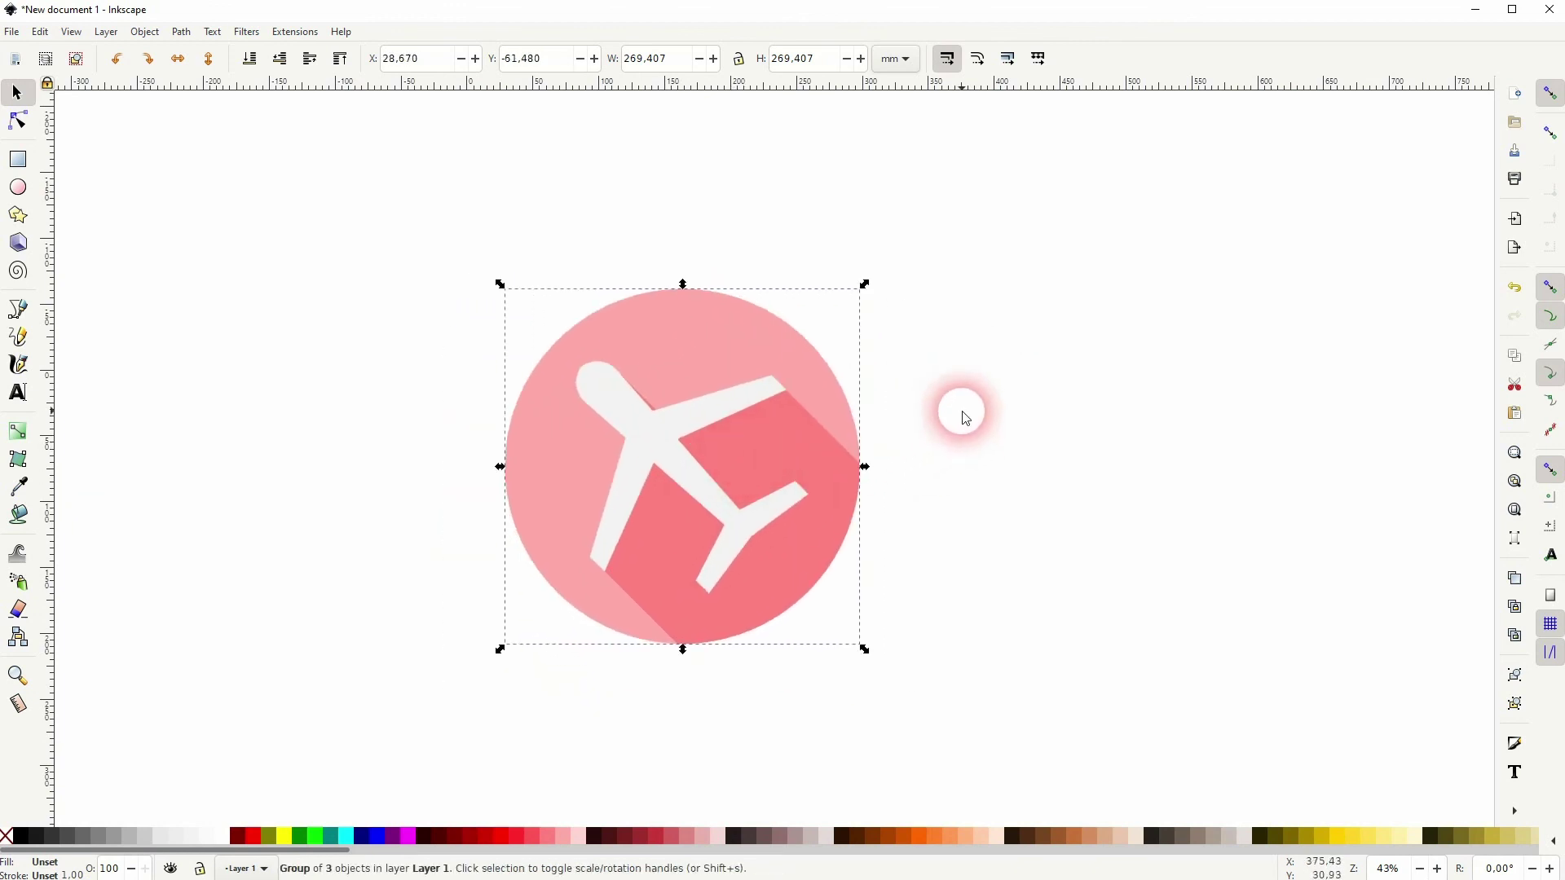